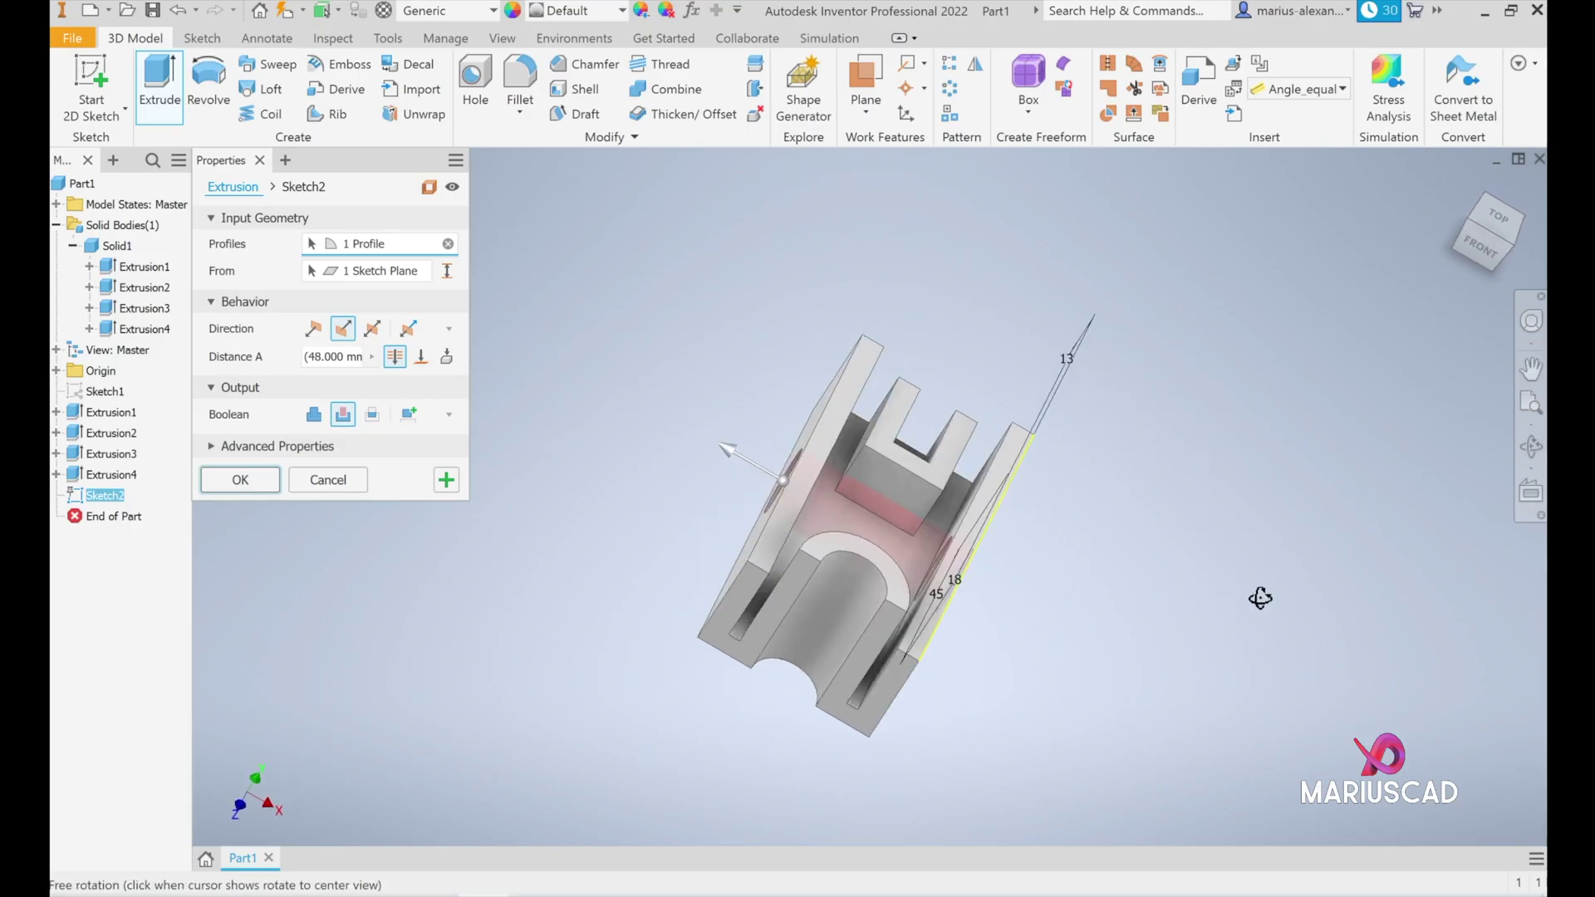
- Adjust the view and confirm the design units are millimetres in Document Settings
{"action": "left_click_drag", "start_coordinate": [1259, 598], "coordinate": [1297, 612]}
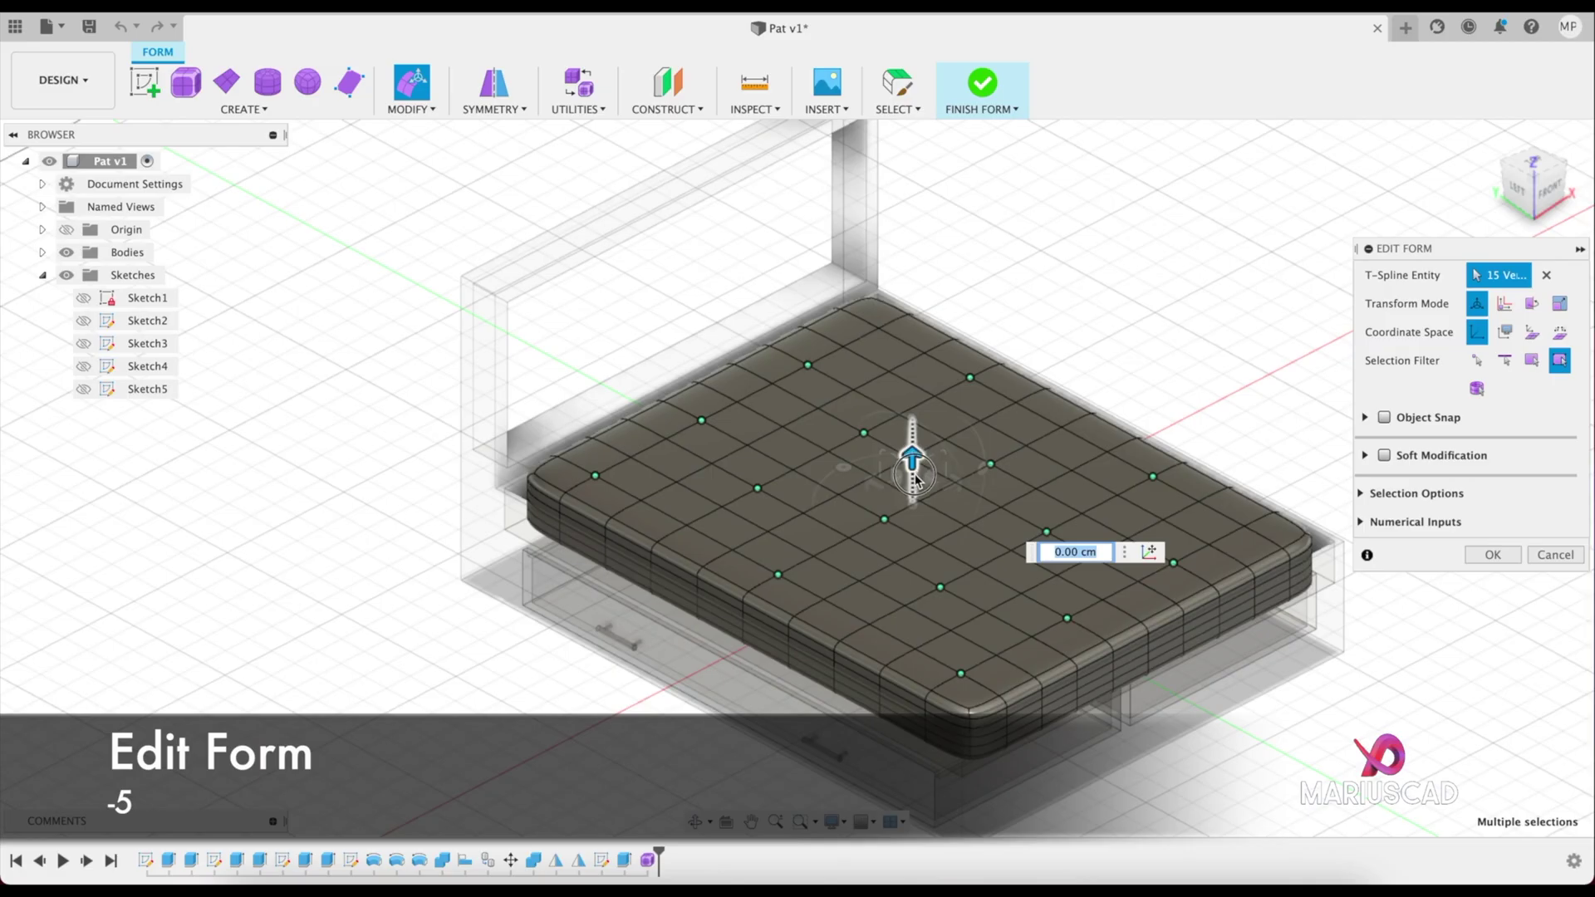
{"action": "type", "text": "-5"}
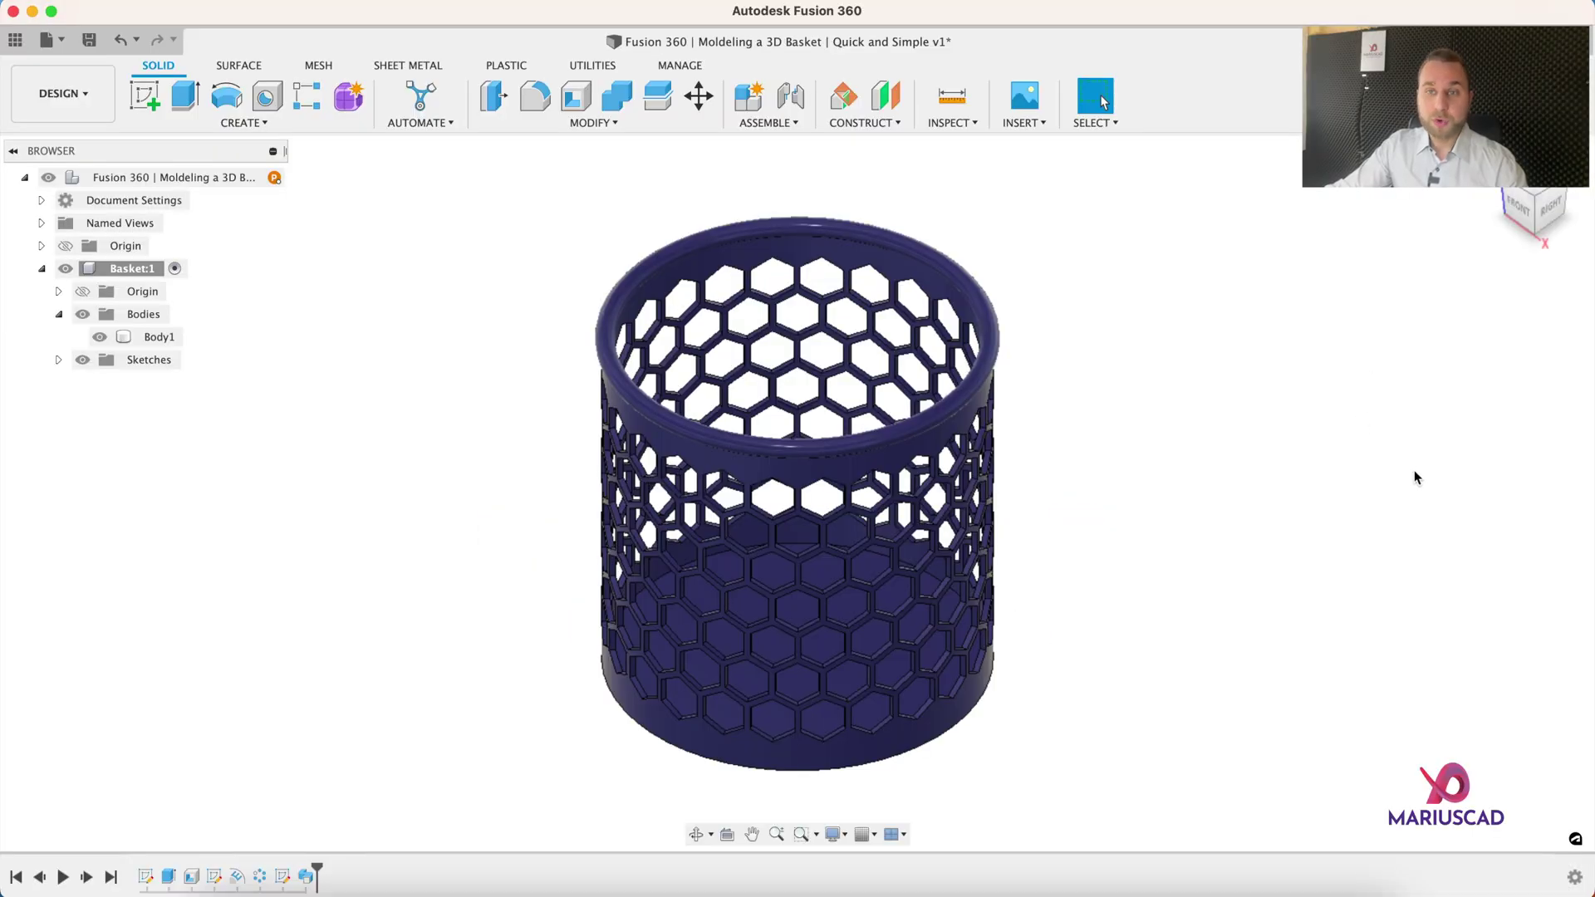
{"action": "middle_click_drag", "start_coordinate": [1433, 482], "coordinate": [1234, 522], "text": "shift"}
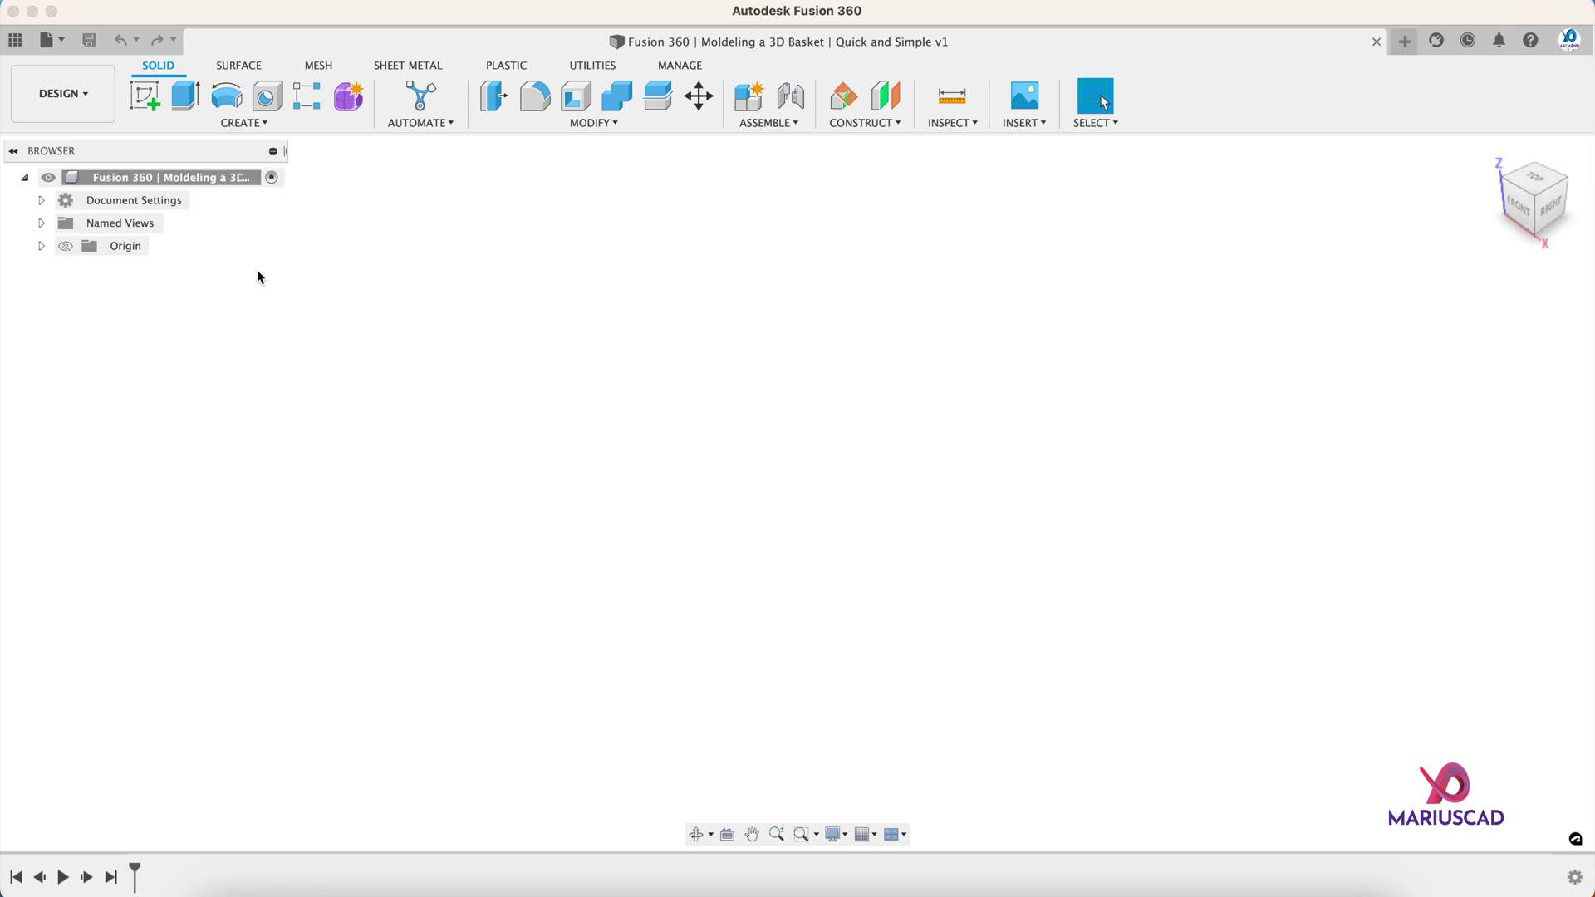
{"action": "left_click", "coordinate": [41, 200]}
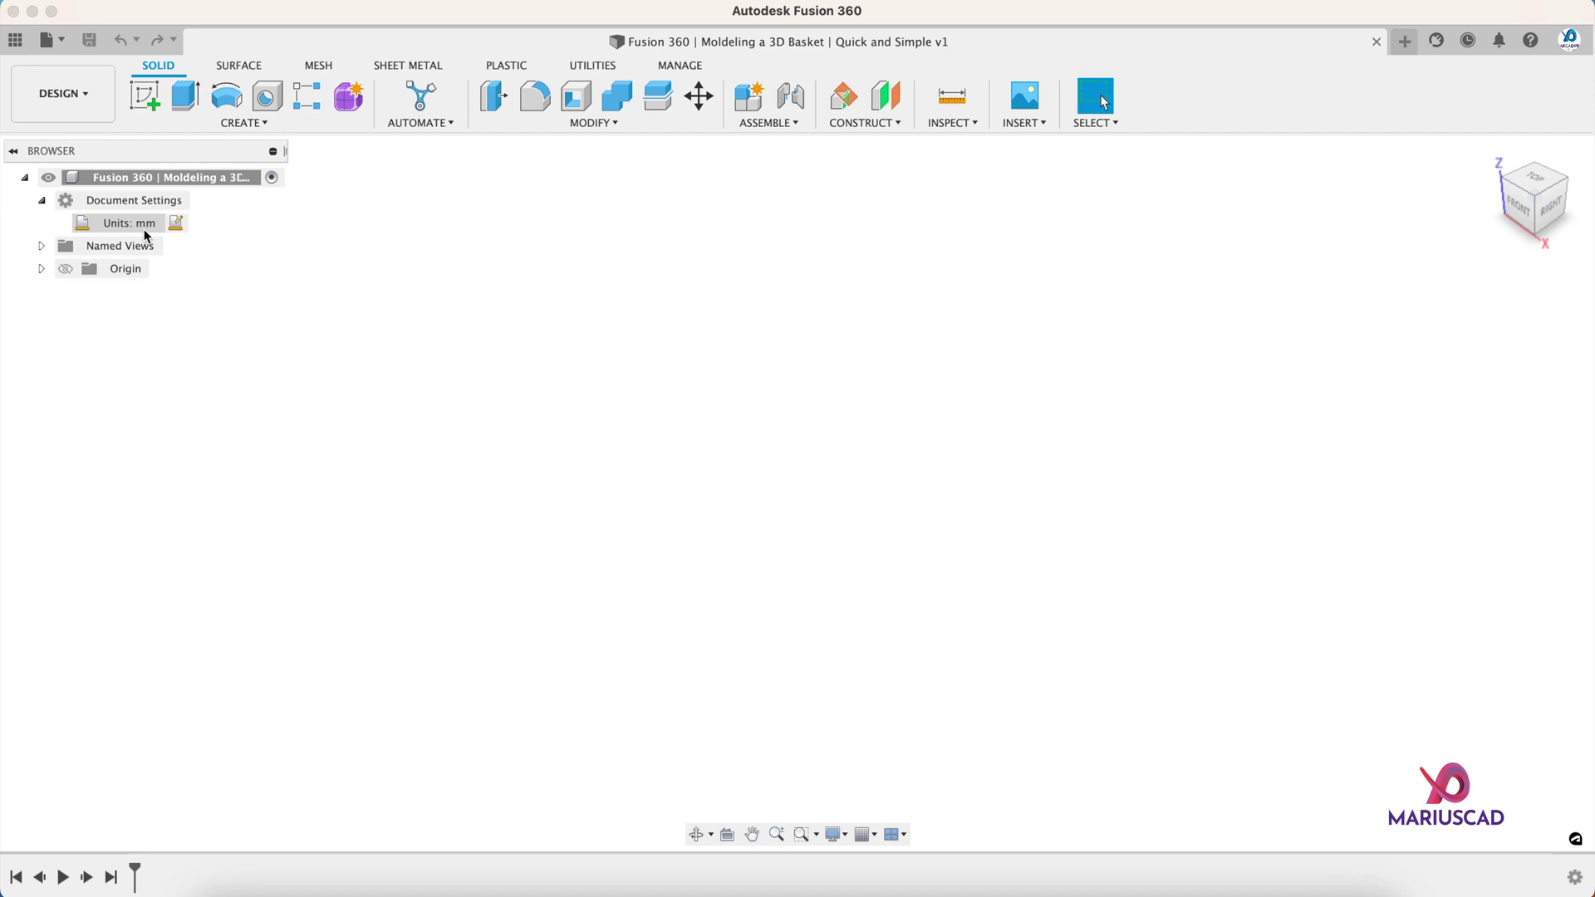
{"action": "left_click", "coordinate": [41, 200]}
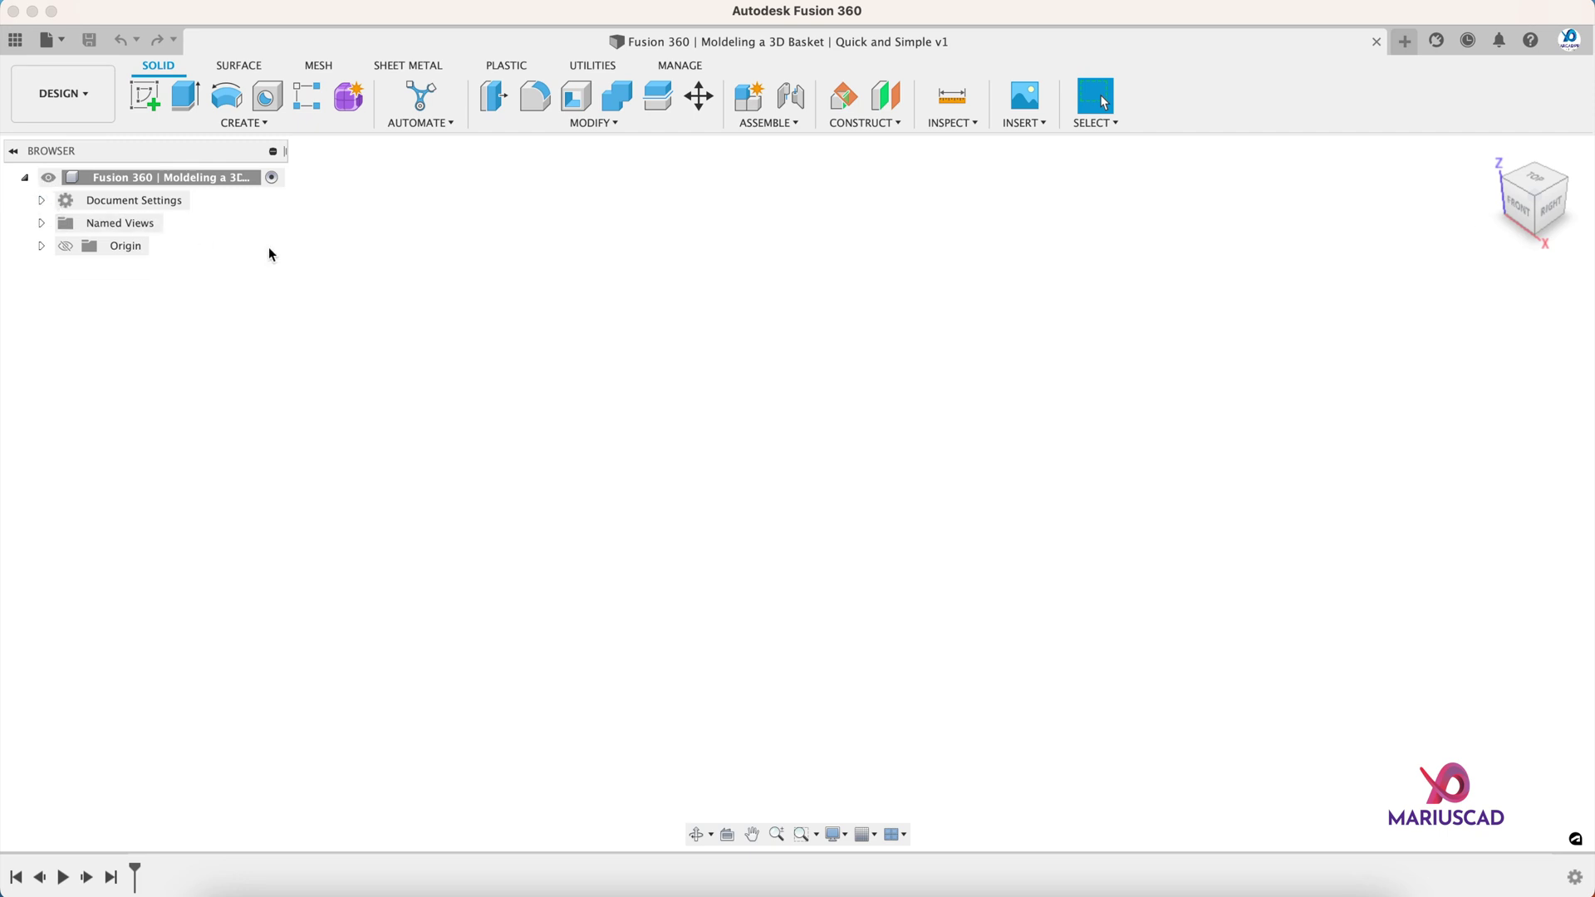
- Add a new internal component named Basket and expand it in the browser
{"action": "left_click", "coordinate": [262, 122]}
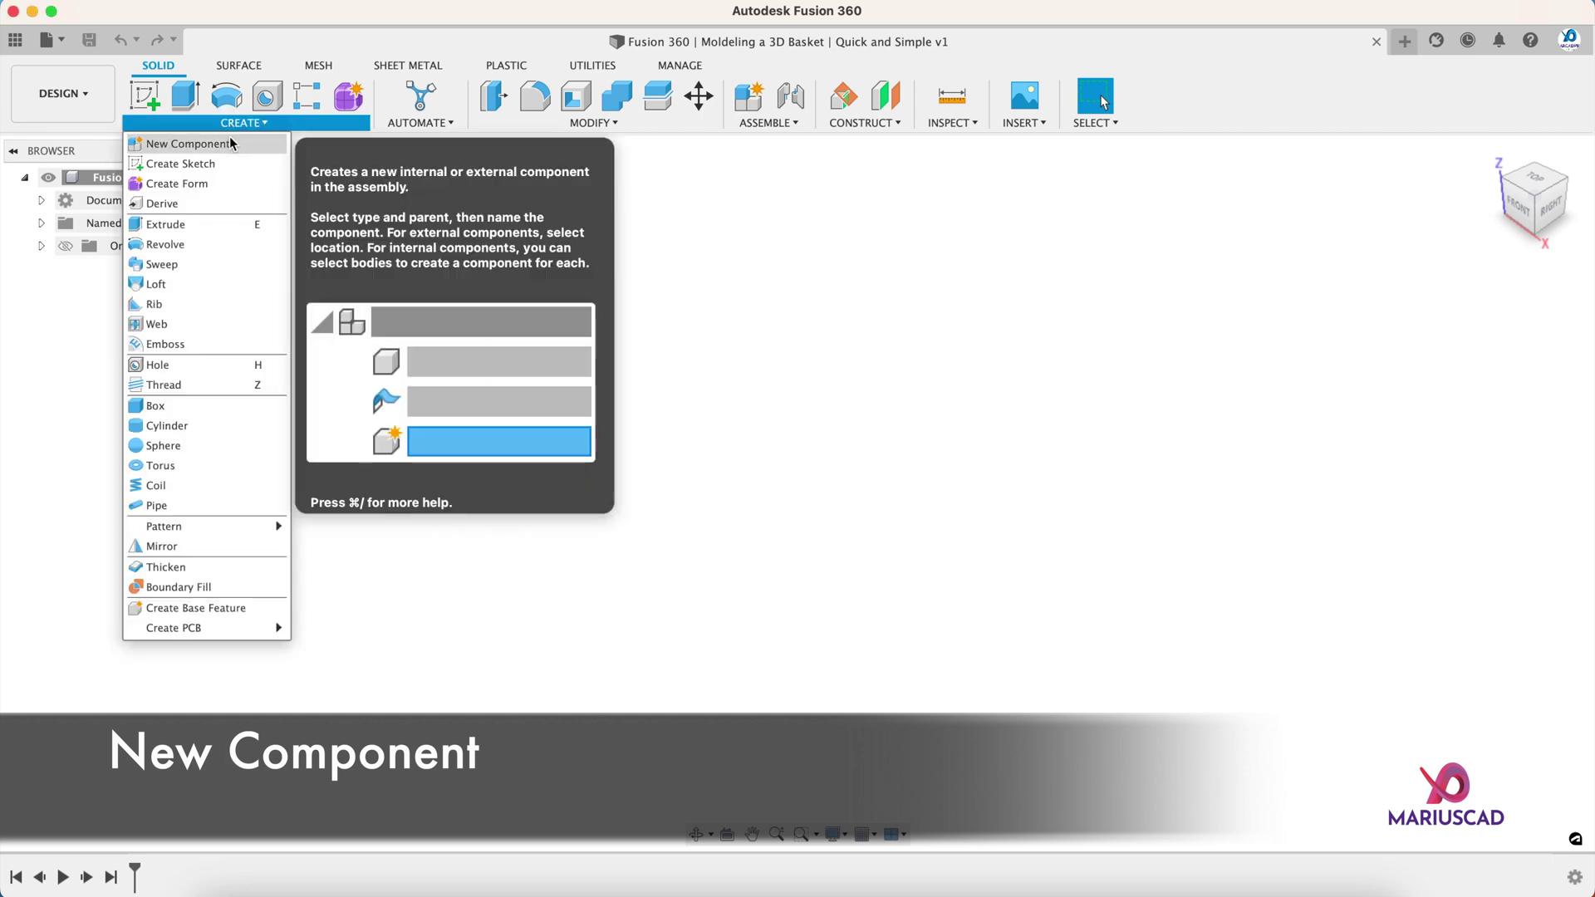
{"action": "left_click", "coordinate": [209, 145]}
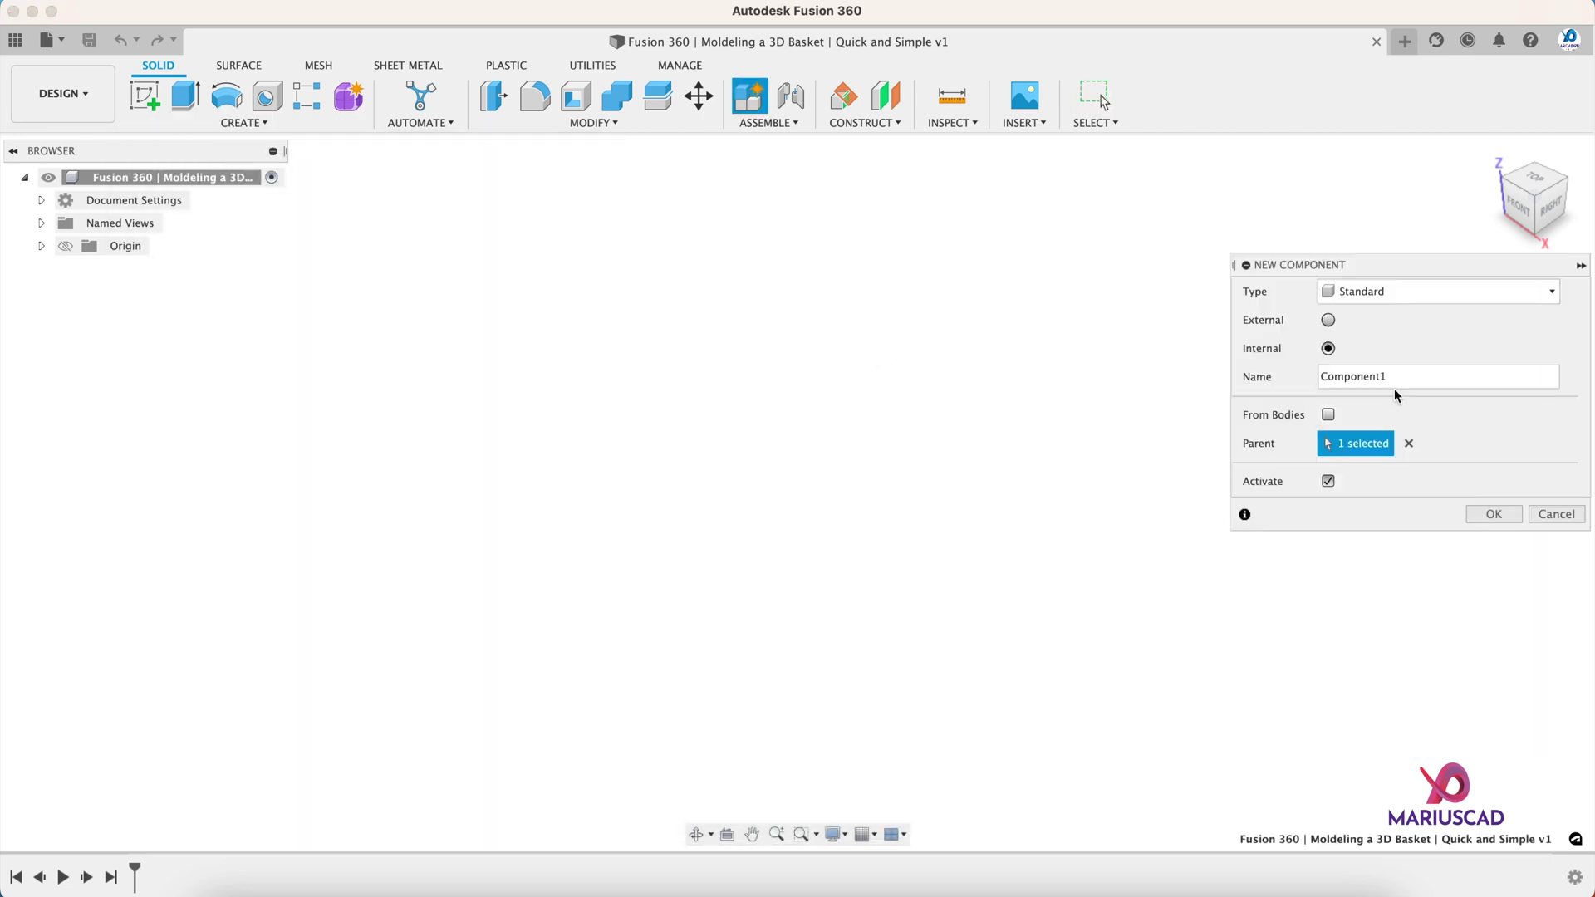
{"action": "double_click", "coordinate": [1312, 378]}
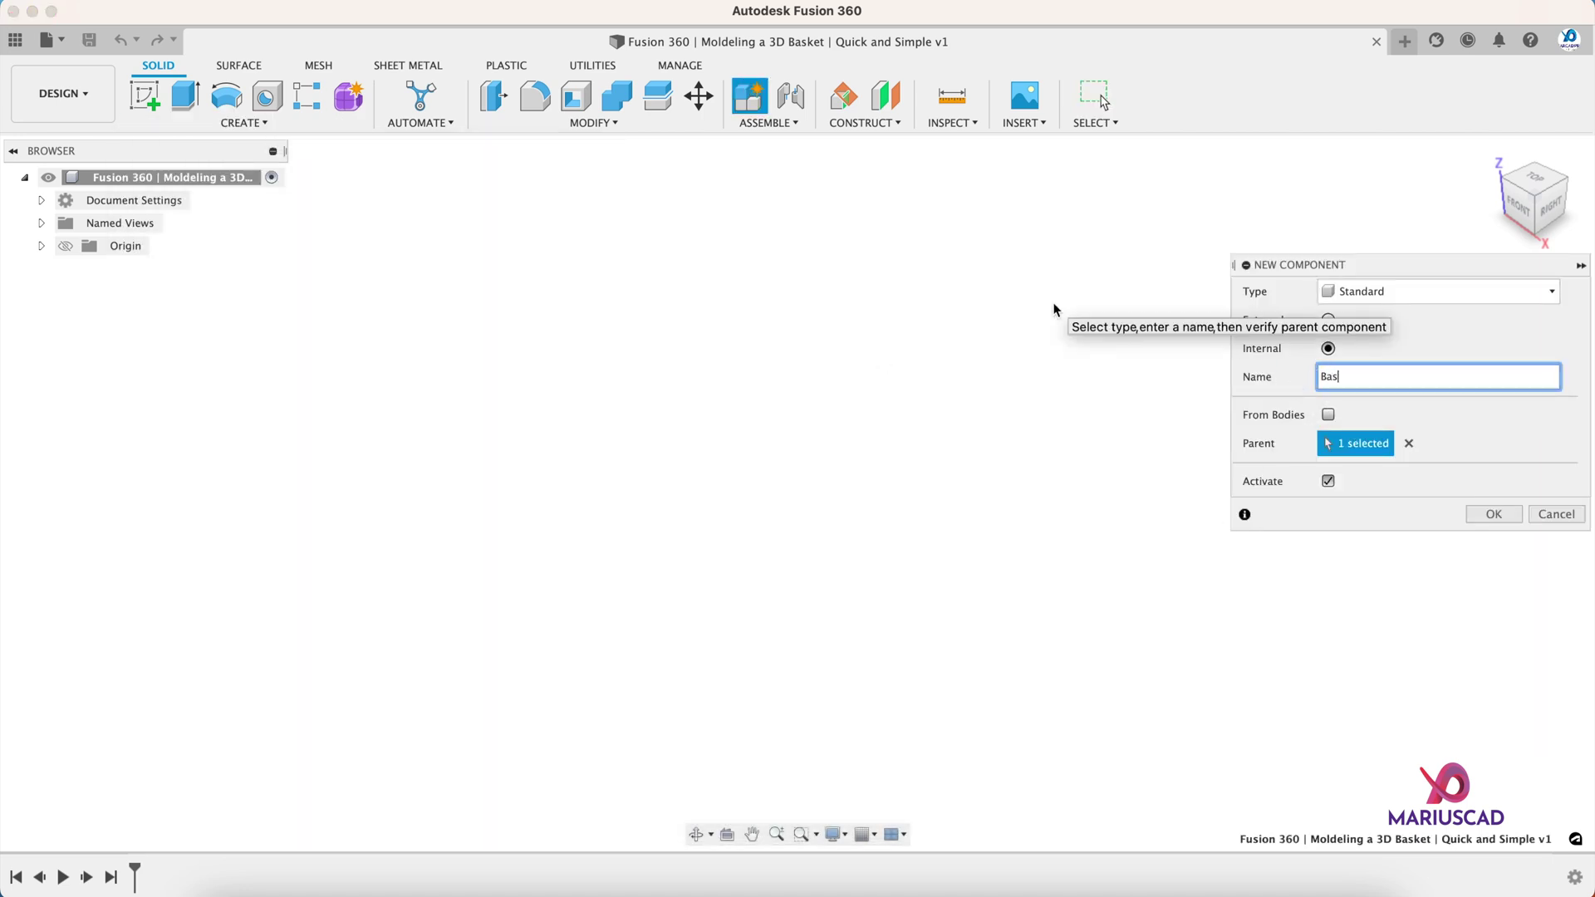
{"action": "key", "text": "Return"}
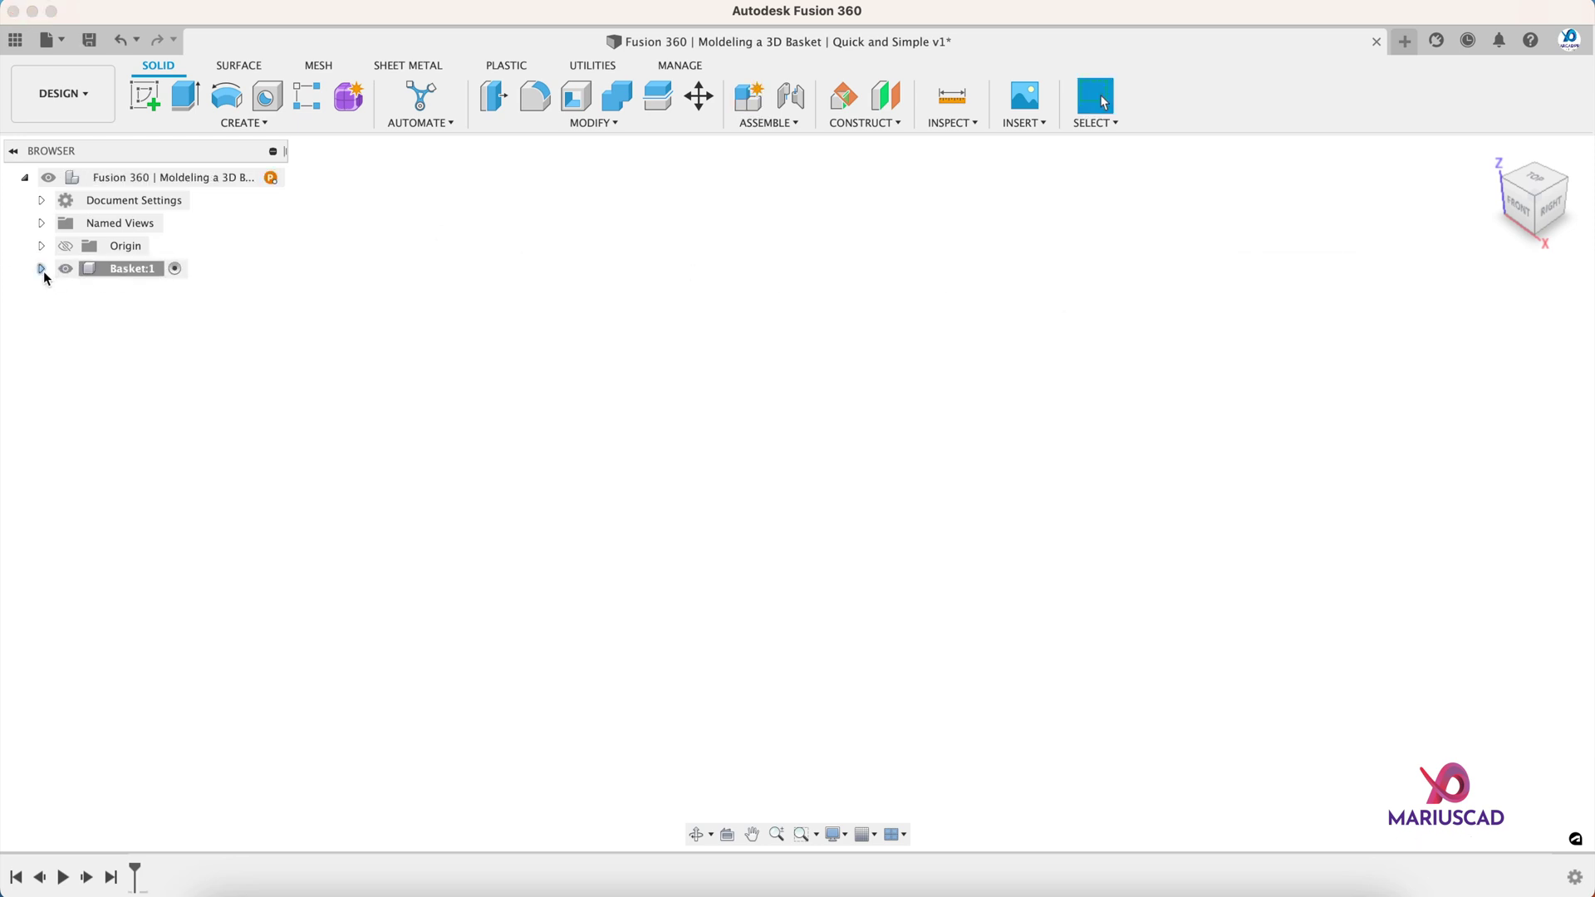
{"action": "left_click", "coordinate": [41, 269]}
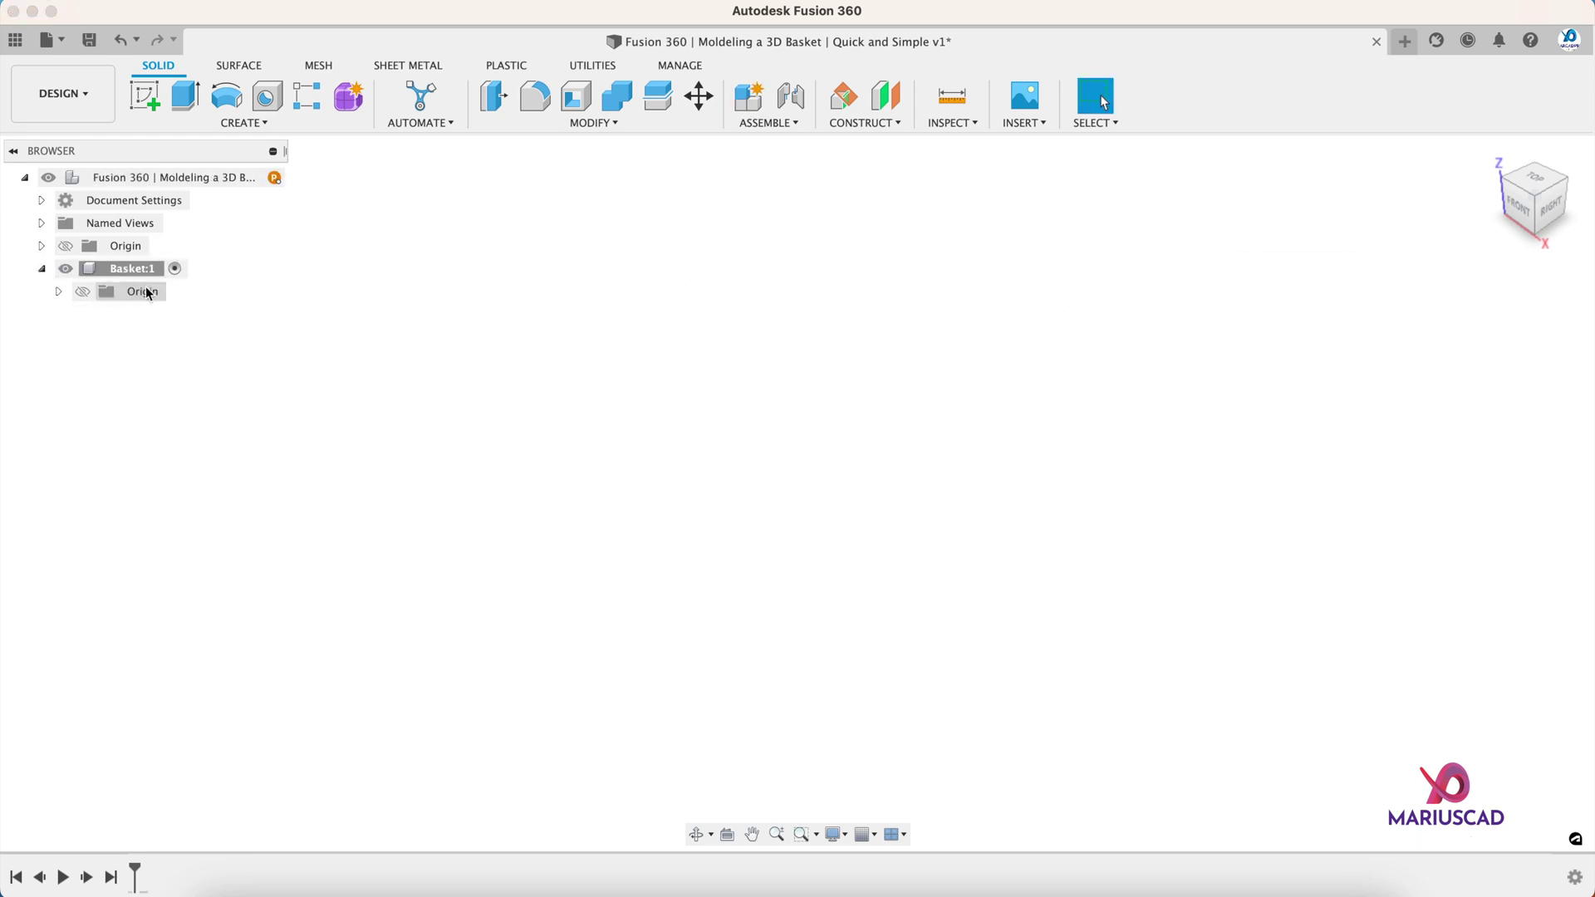
- Sketch a 300 mm diameter circle at the origin on the ground plane and finish the sketch
{"action": "left_click", "coordinate": [154, 100]}
{"action": "left_click", "coordinate": [909, 485]}
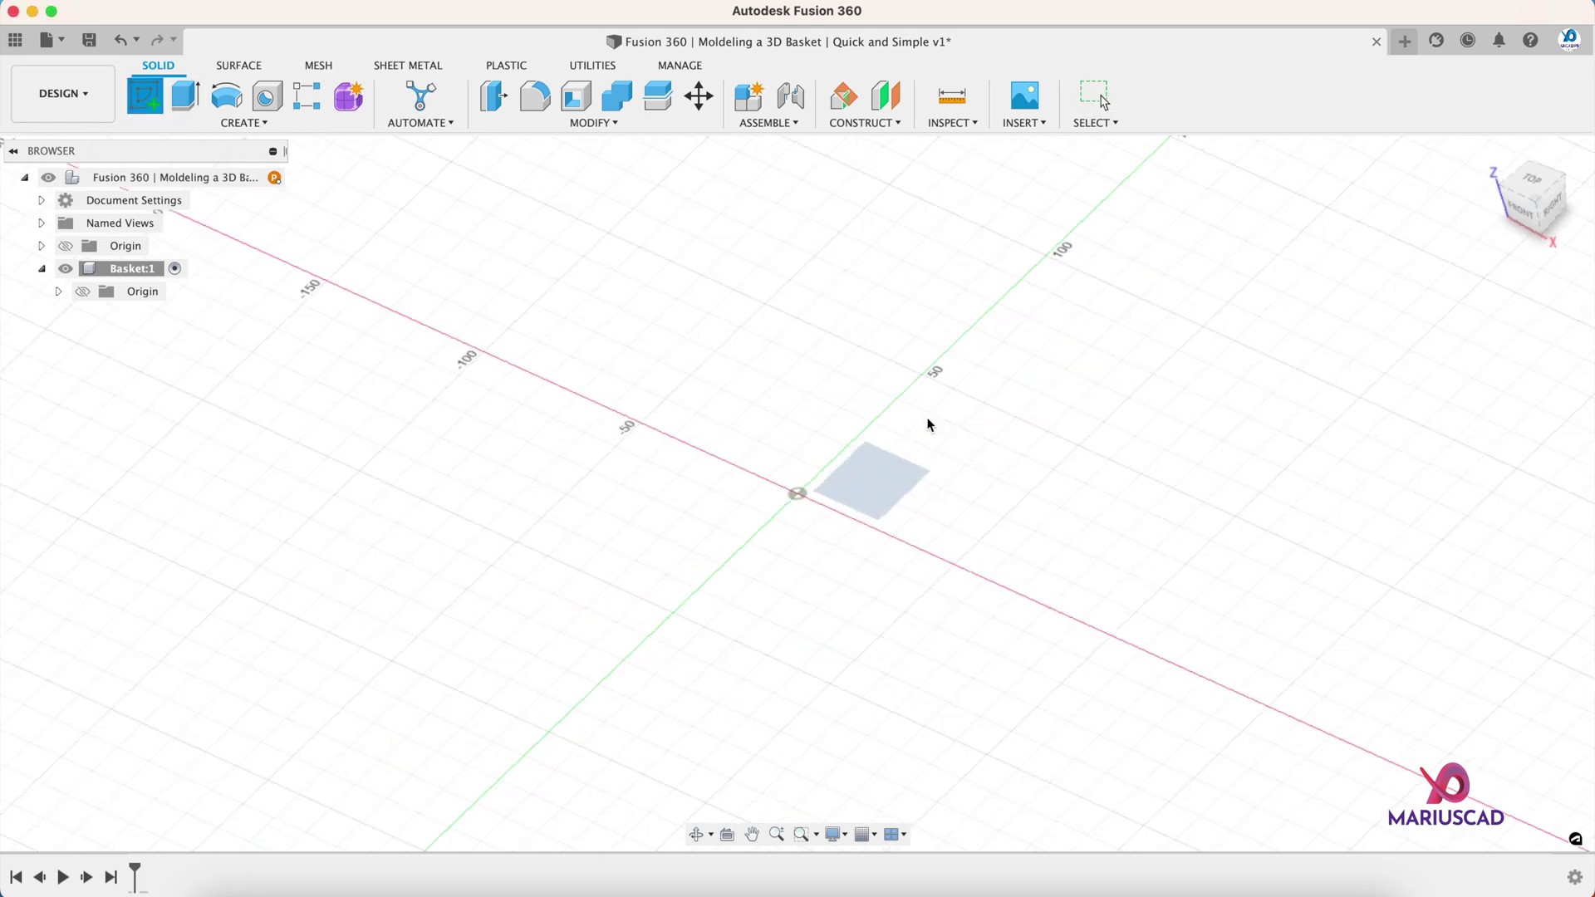
{"action": "key", "text": "c"}
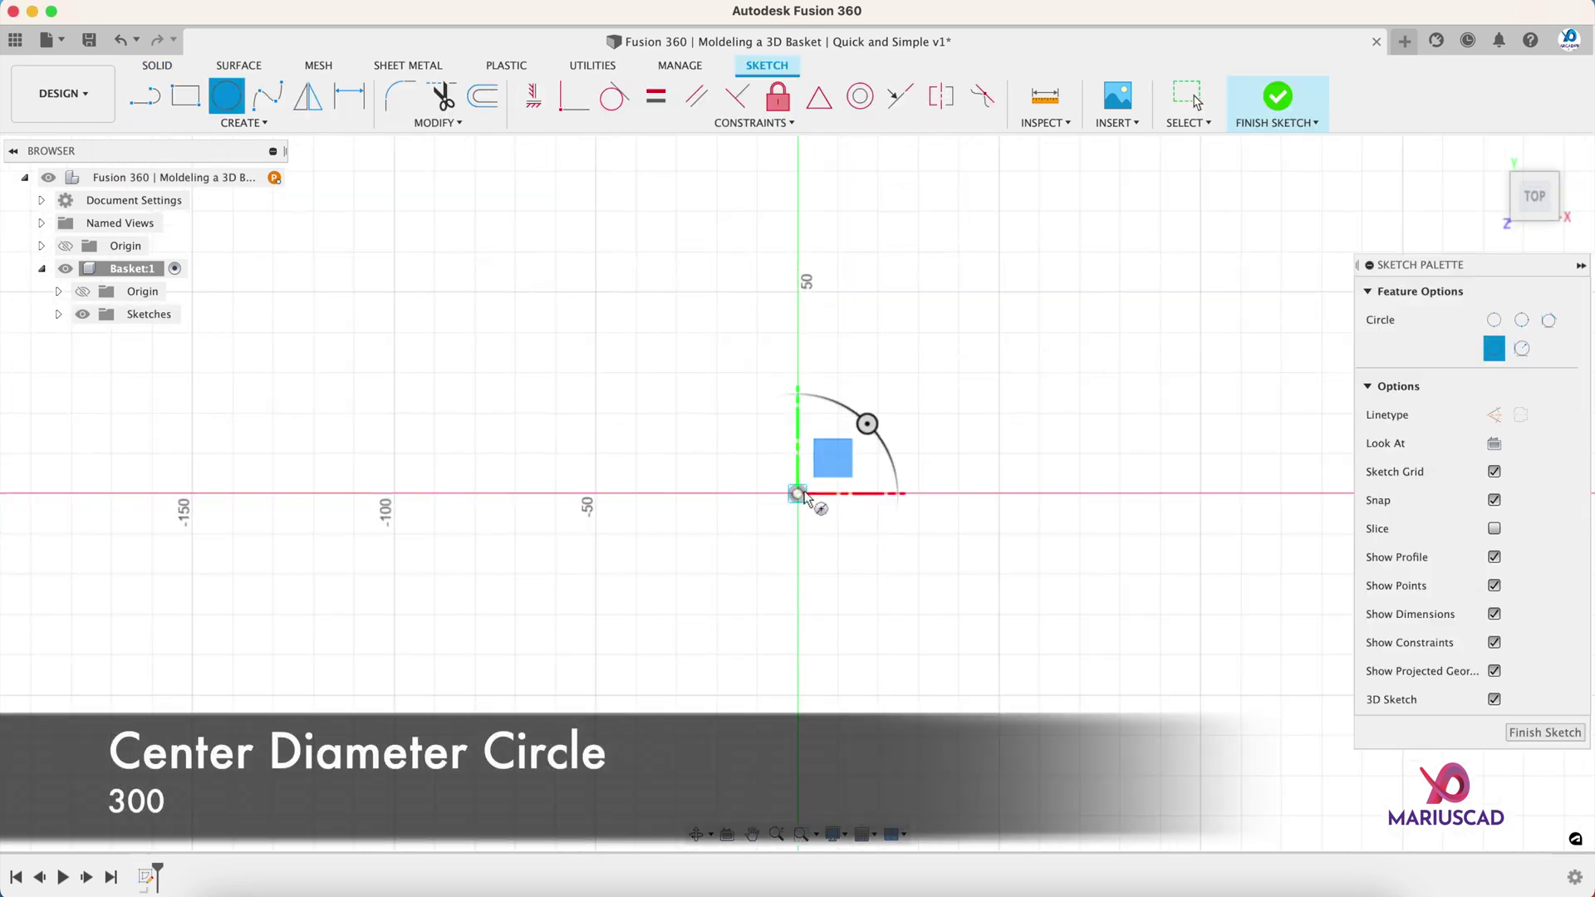
{"action": "left_click", "coordinate": [798, 494]}
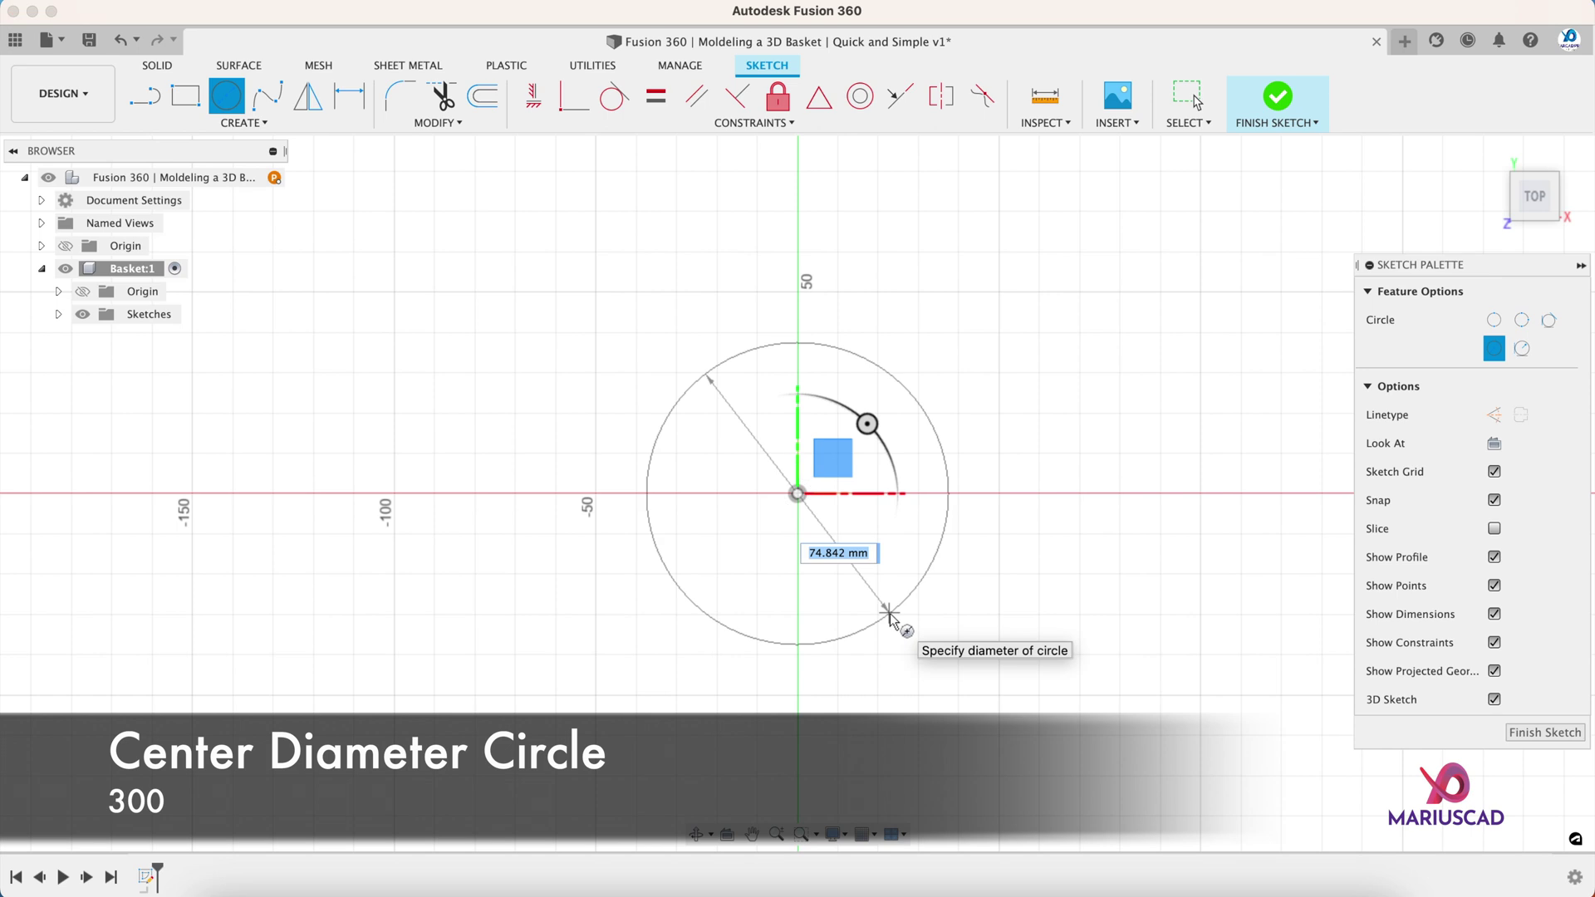
{"action": "type", "text": "300"}
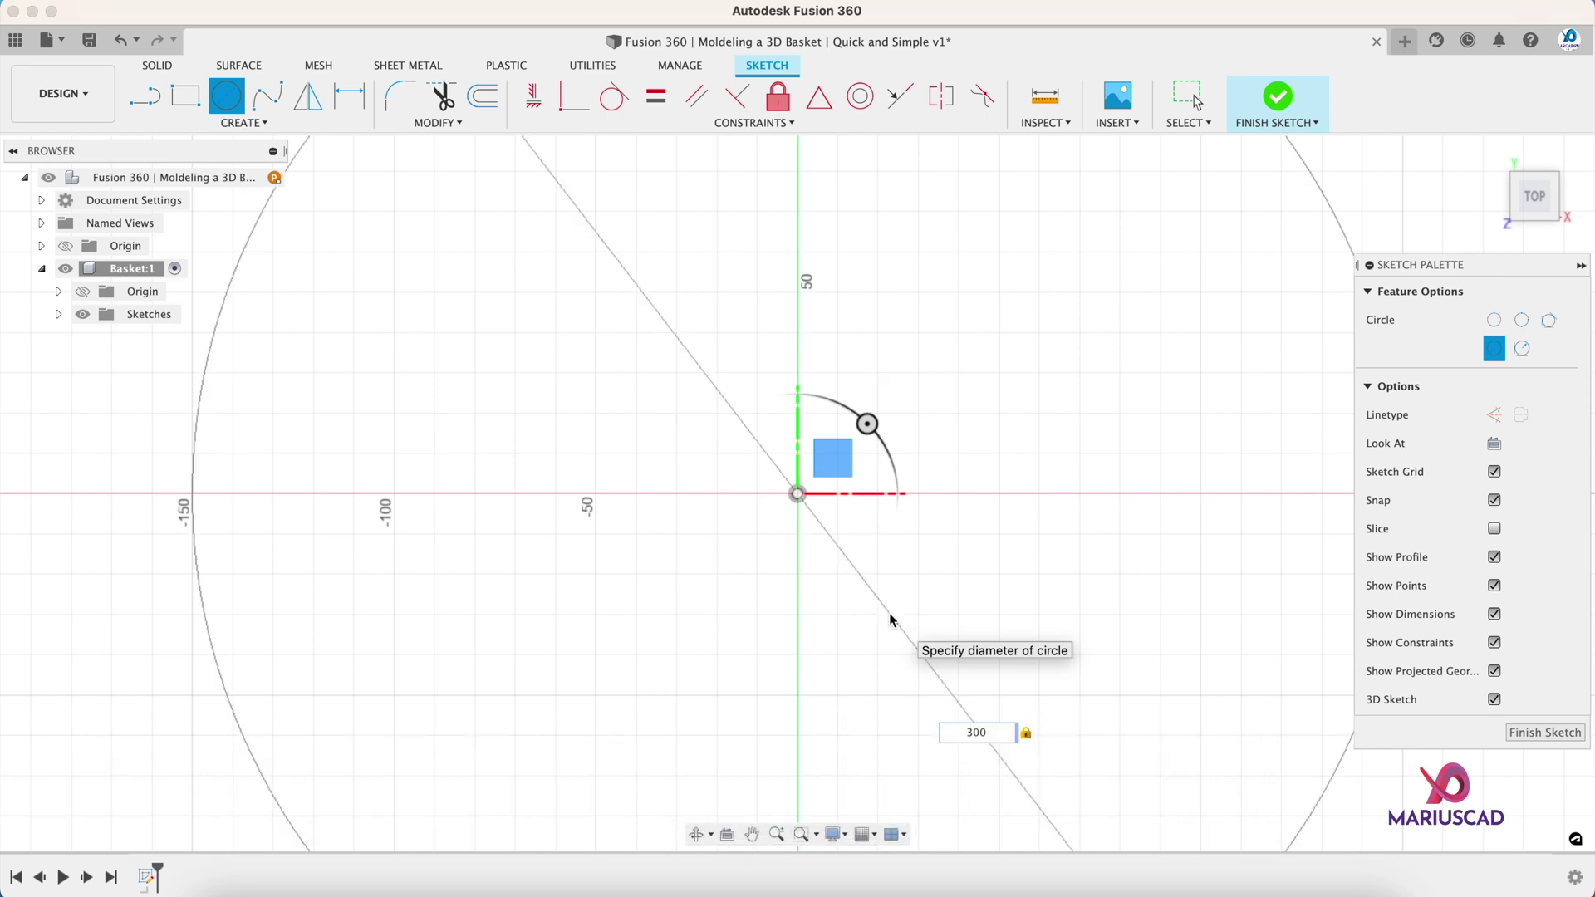
{"action": "key", "text": "Return"}
{"action": "key", "text": "Escape"}
{"action": "scroll", "coordinate": [934, 387], "scroll_direction": "down", "scroll_amount": 4}
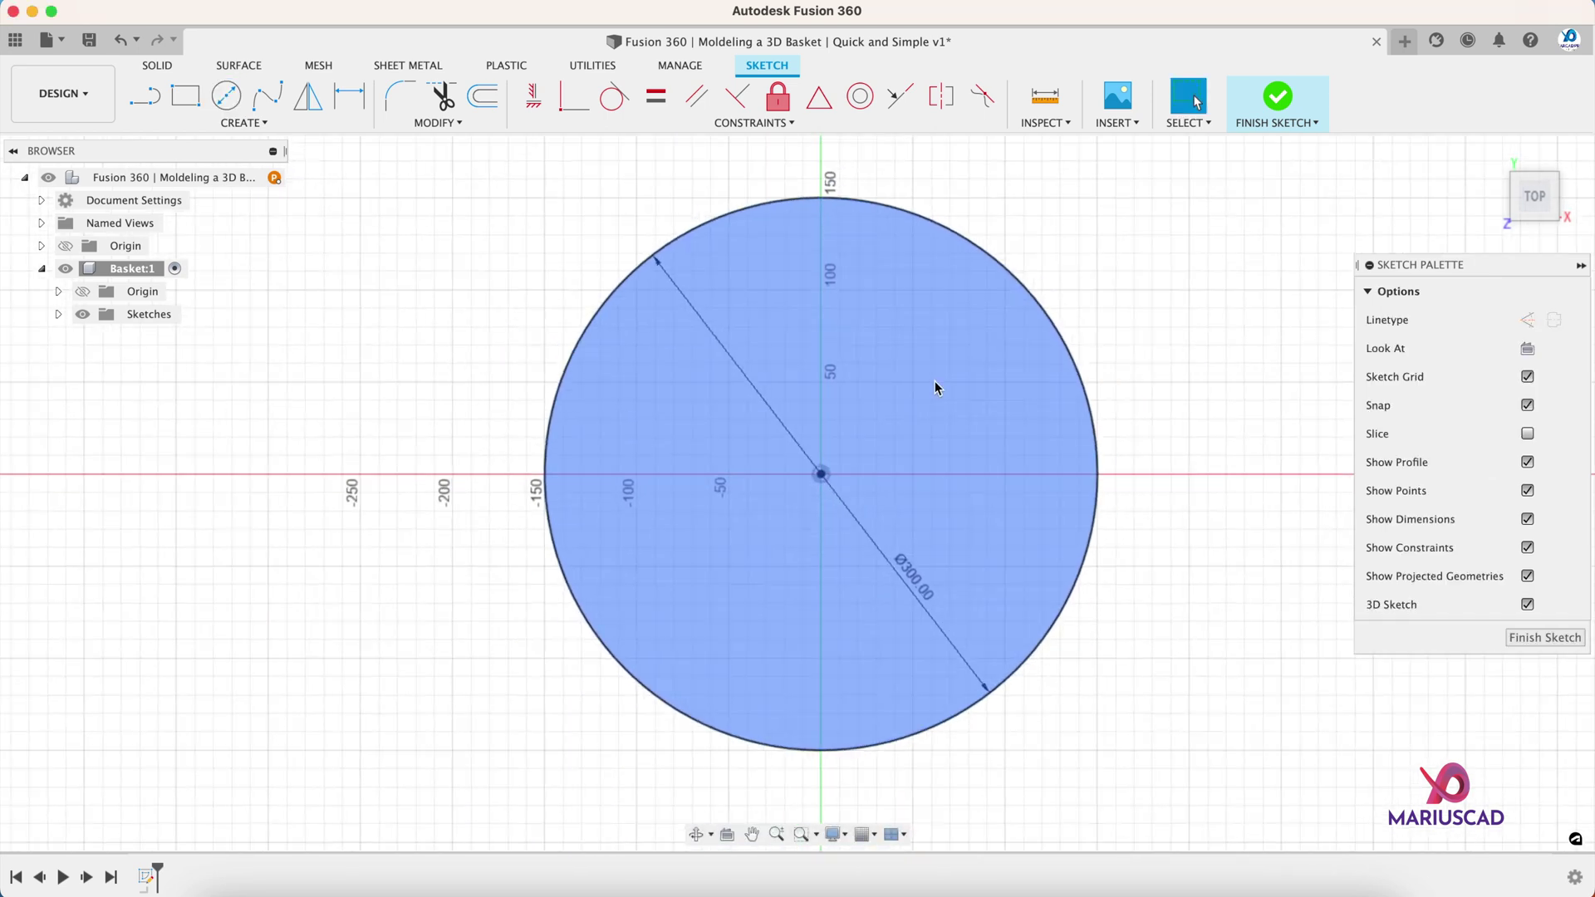
{"action": "left_click", "coordinate": [1277, 96]}
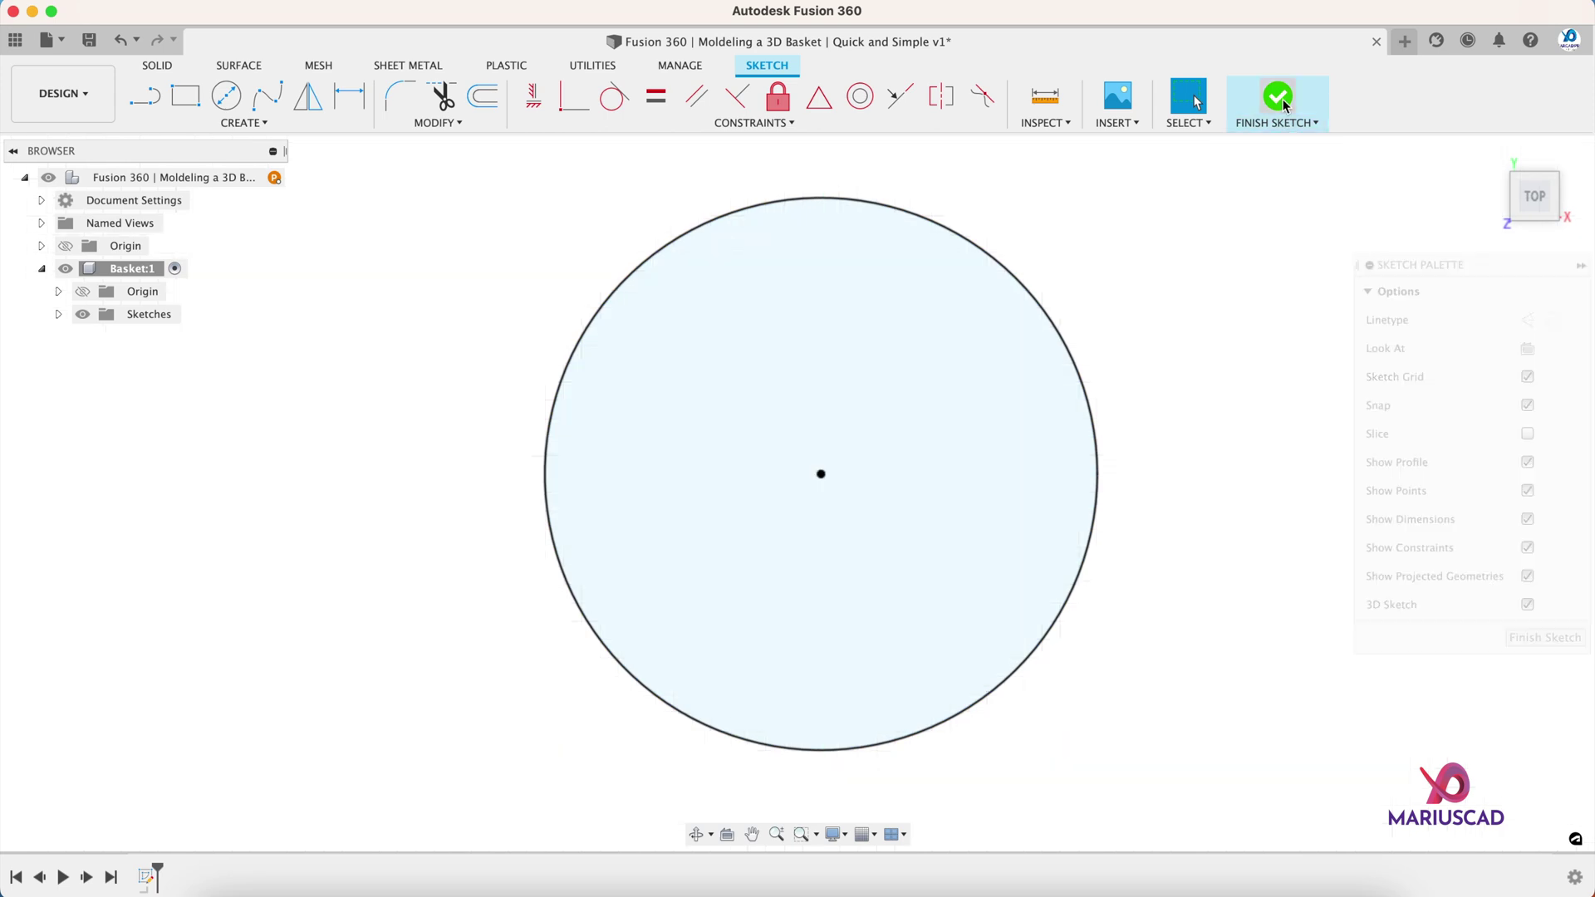
- Extrude the circle 300 mm into a solid cylinder and fit it in view
{"action": "left_click", "coordinate": [1491, 153]}
{"action": "key", "text": "e"}
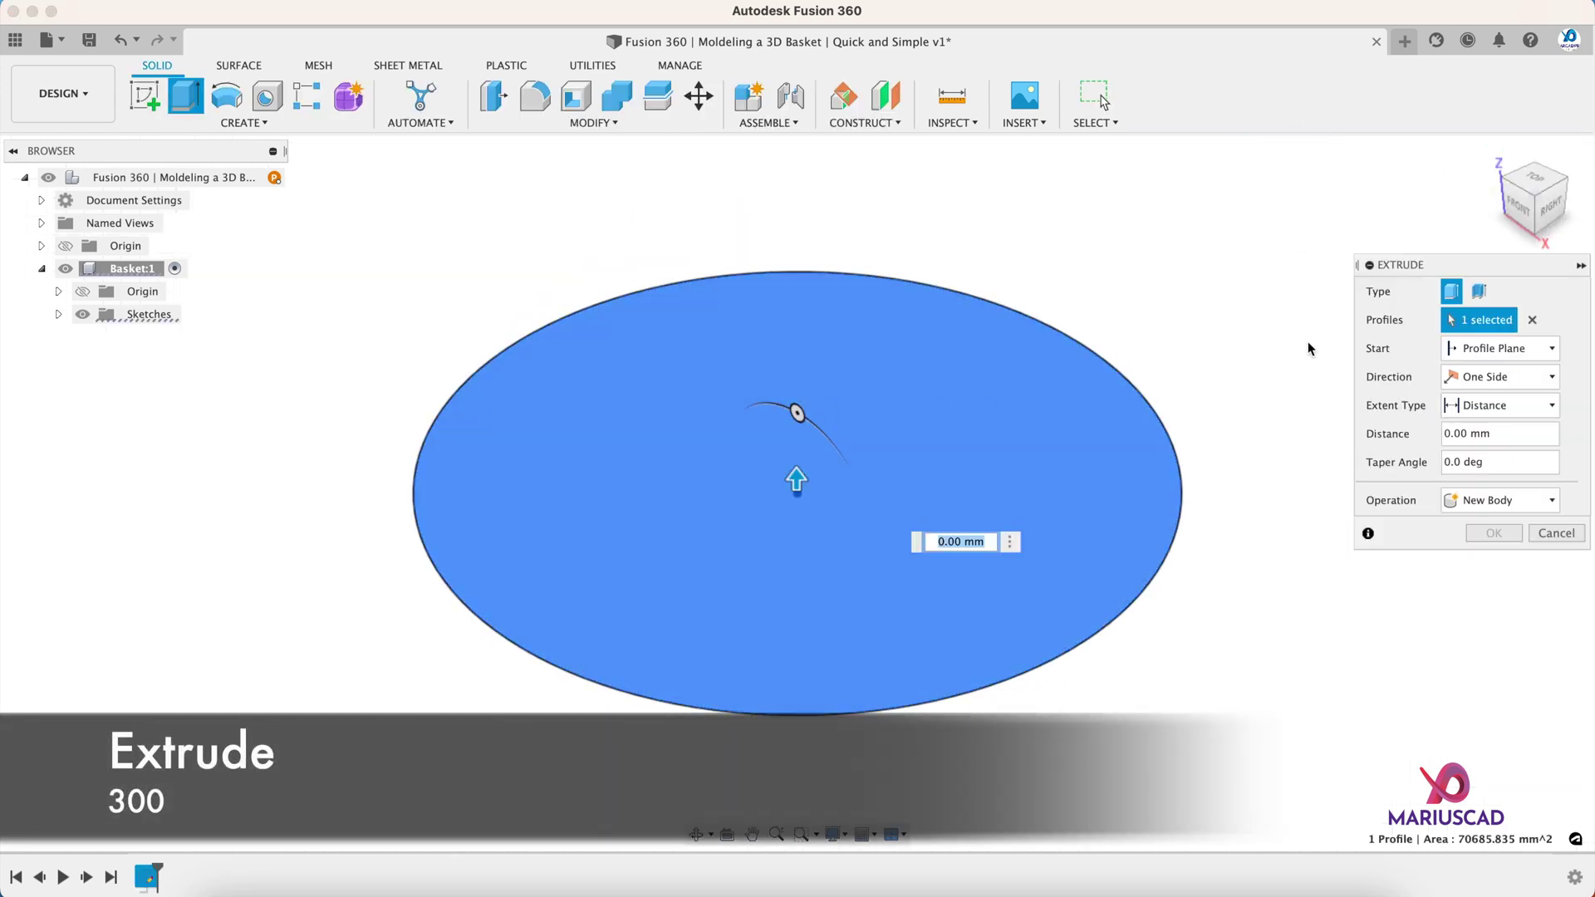
{"action": "type", "text": "300"}
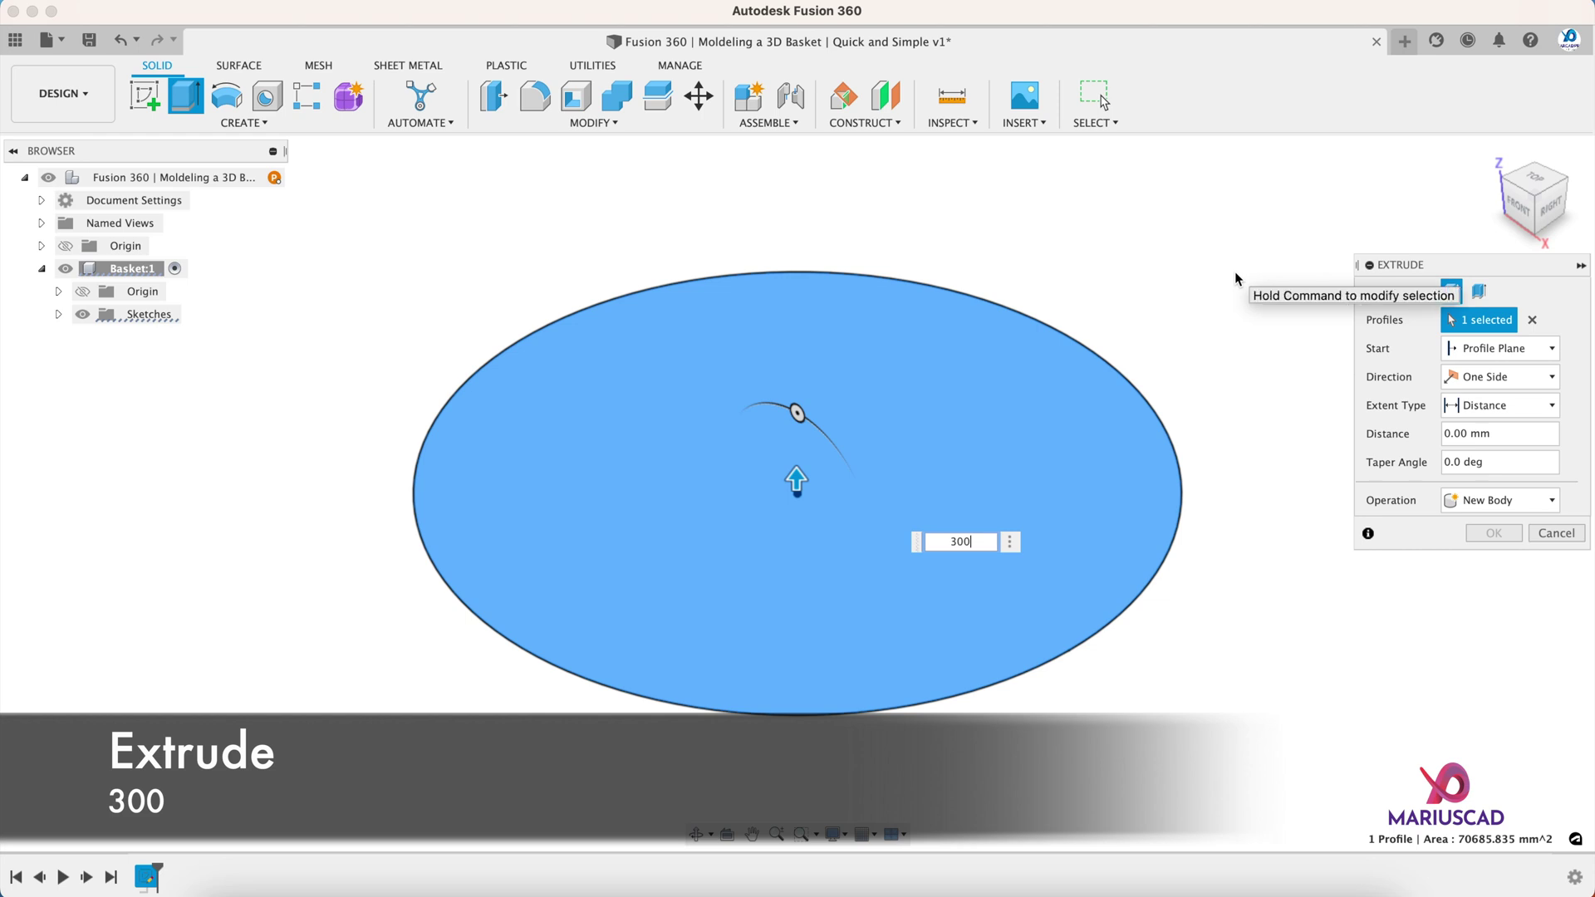
{"action": "key", "text": "Return"}
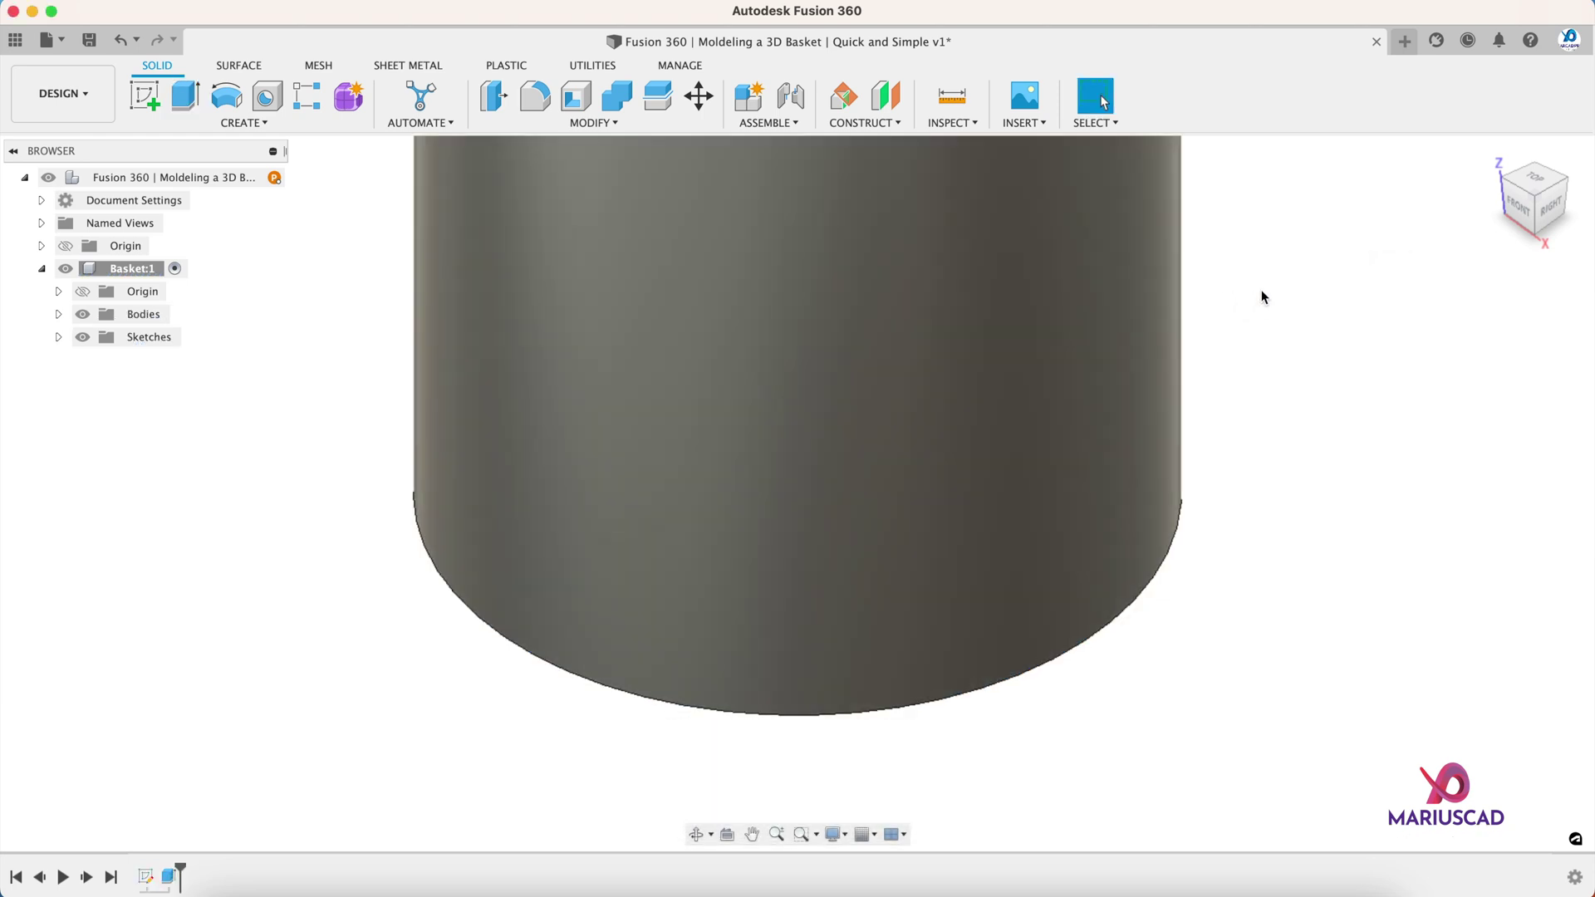
{"action": "key", "text": "F6"}
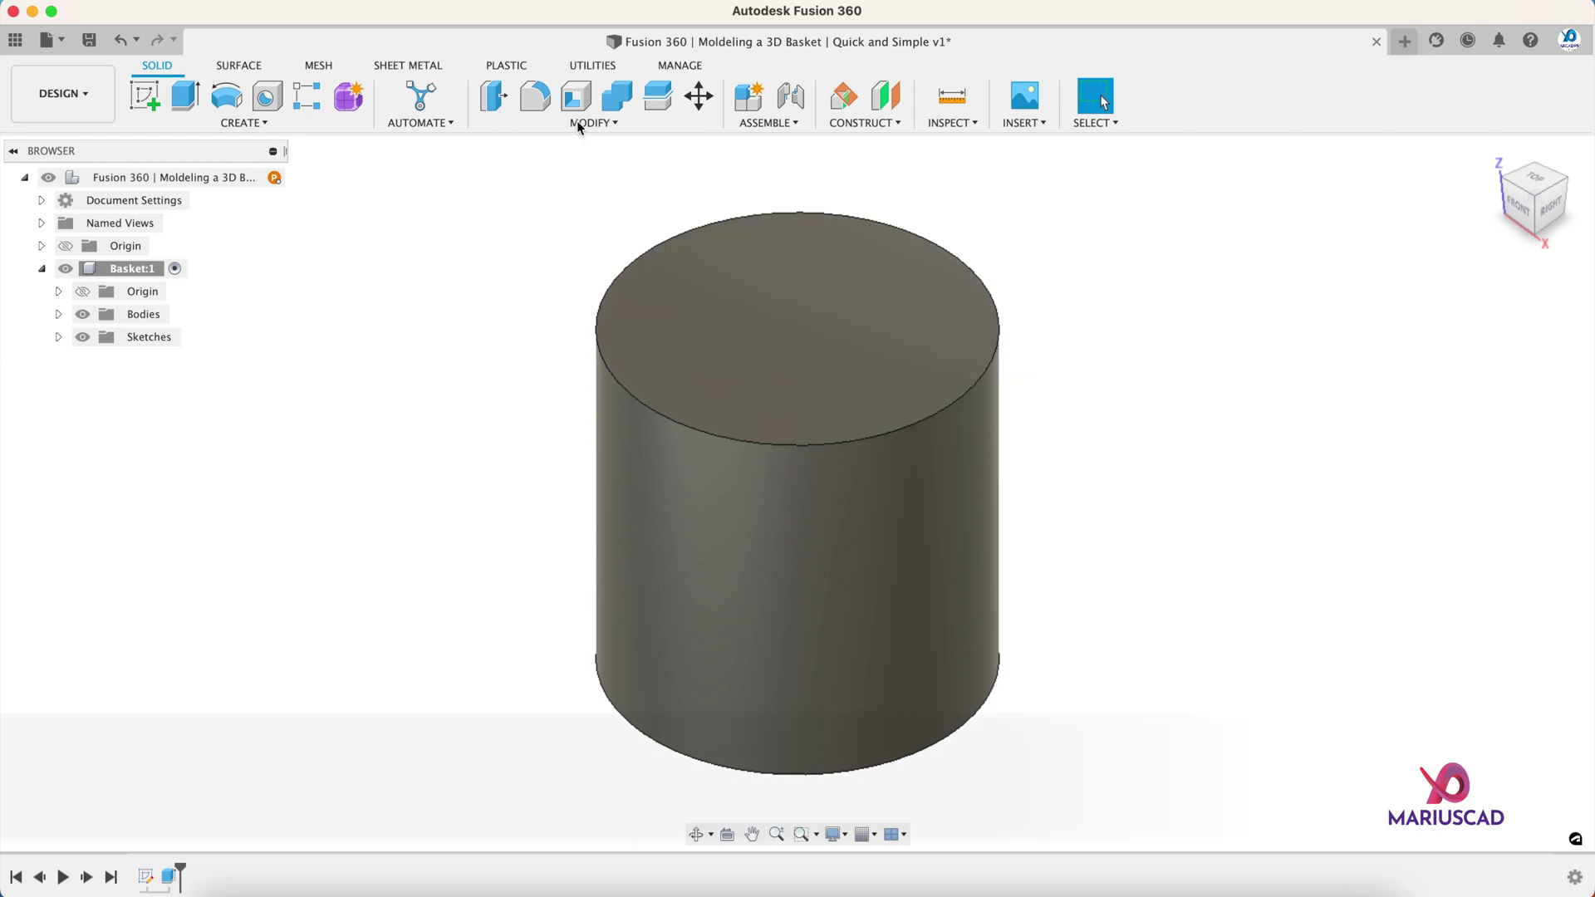
- Shell the cylinder by removing its top face, with a 5 mm inside wall thickness
{"action": "left_click", "coordinate": [575, 95]}
{"action": "left_click", "coordinate": [631, 274]}
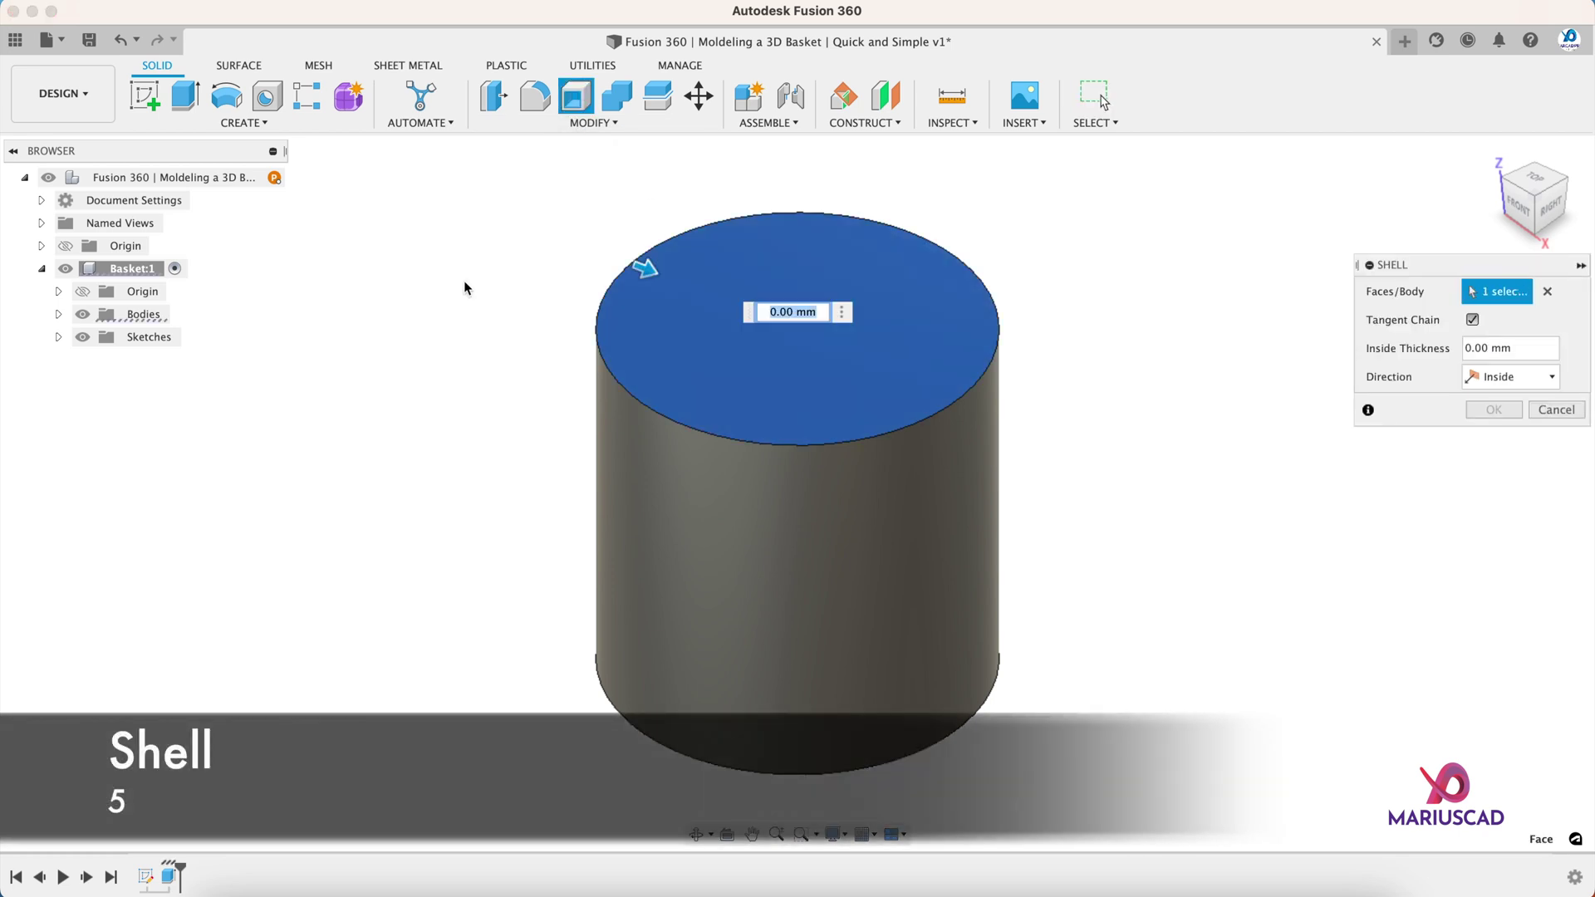
{"action": "type", "text": "5"}
{"action": "key", "text": "Return"}
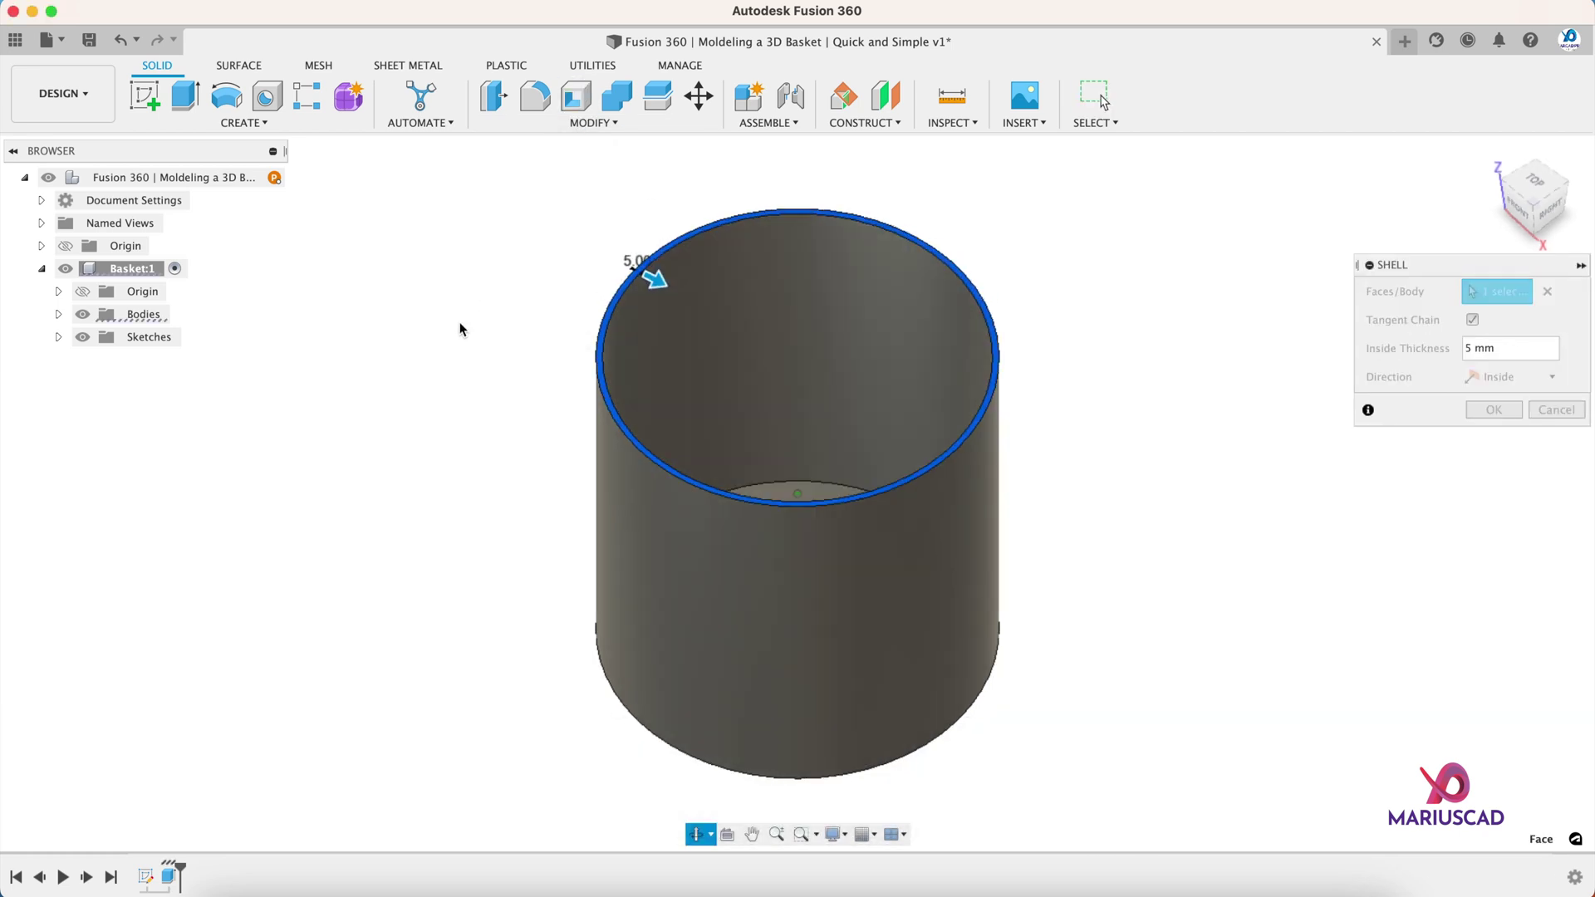
{"action": "middle_click_drag", "start_coordinate": [466, 369], "coordinate": [498, 328], "text": "shift"}
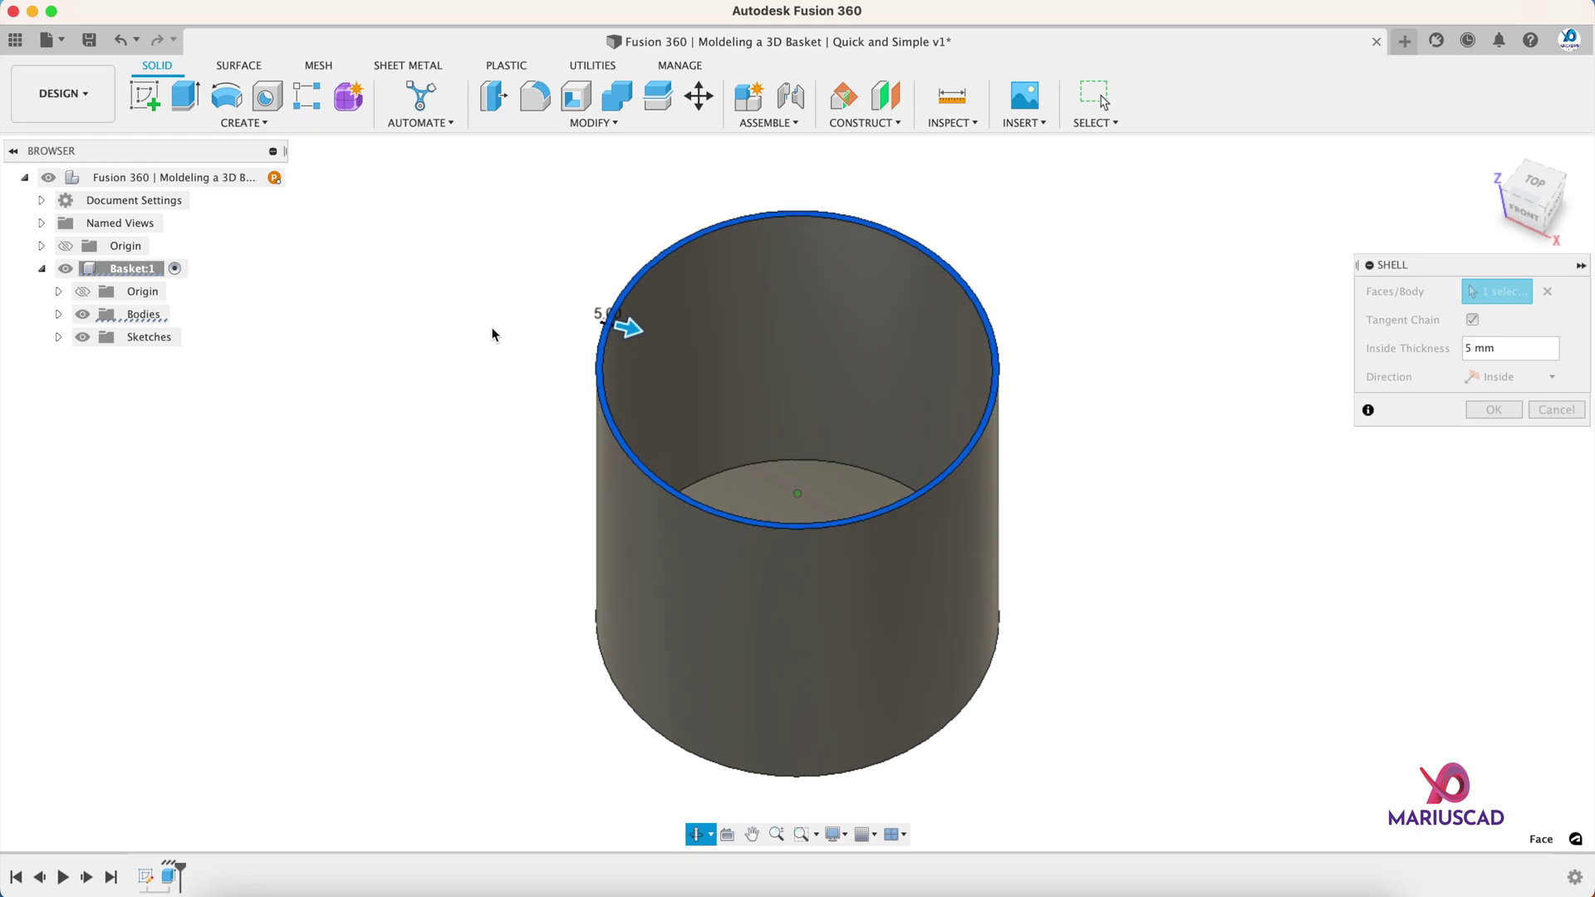
{"action": "scroll", "coordinate": [618, 279], "scroll_direction": "up", "scroll_amount": 3}
{"action": "middle_click_drag", "start_coordinate": [634, 327], "coordinate": [441, 402], "text": "shift"}
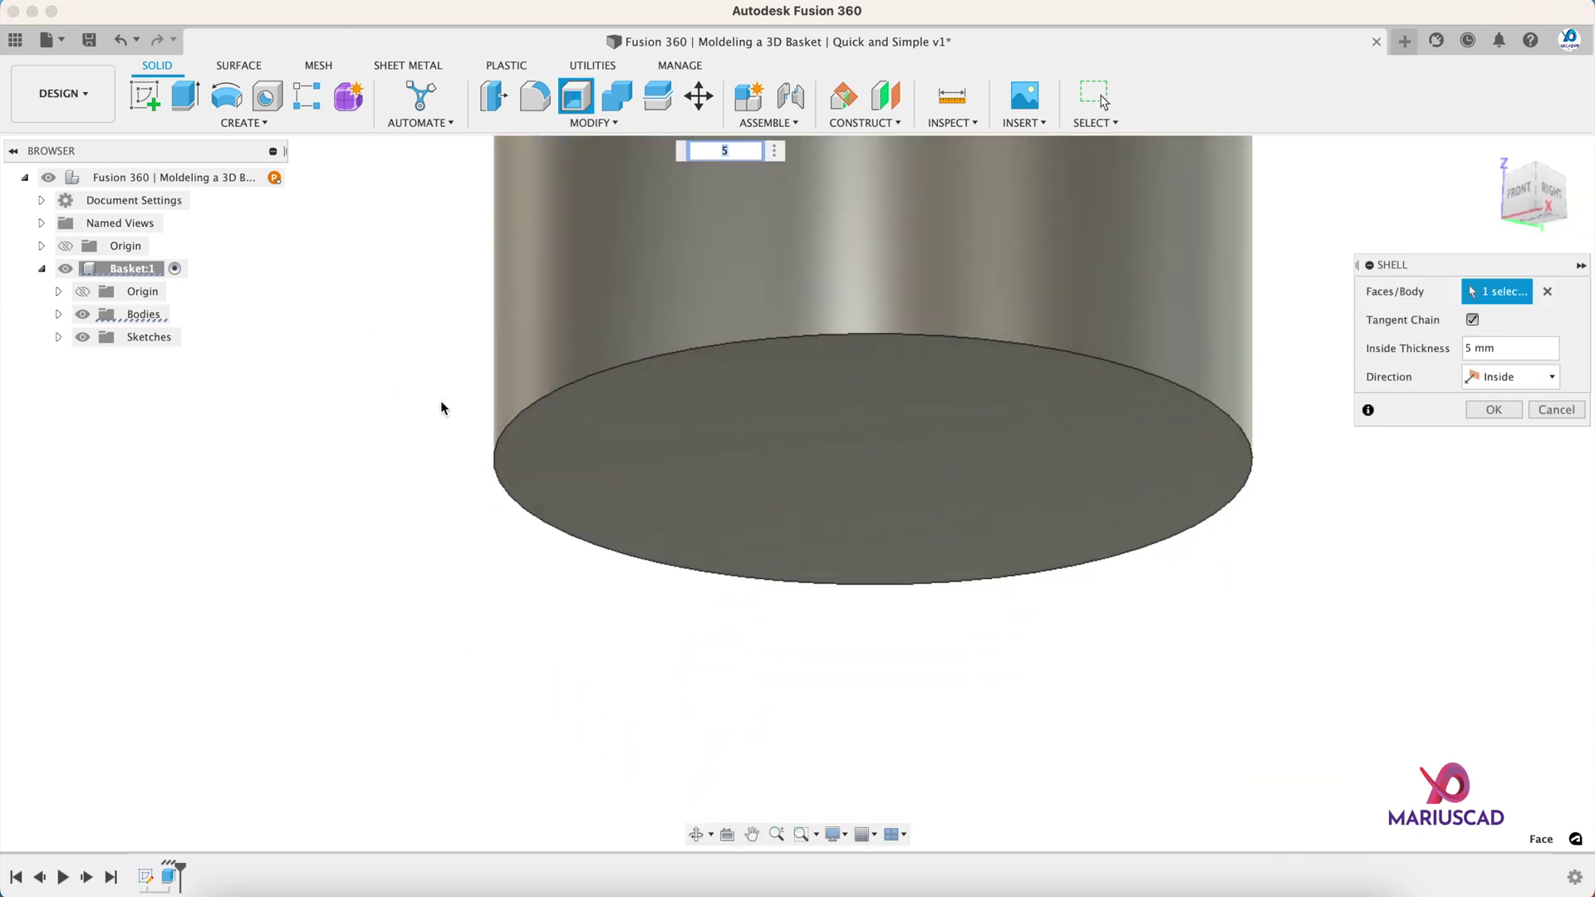
{"action": "key", "text": "Return"}
{"action": "scroll", "coordinate": [441, 404], "scroll_direction": "down", "scroll_amount": 2}
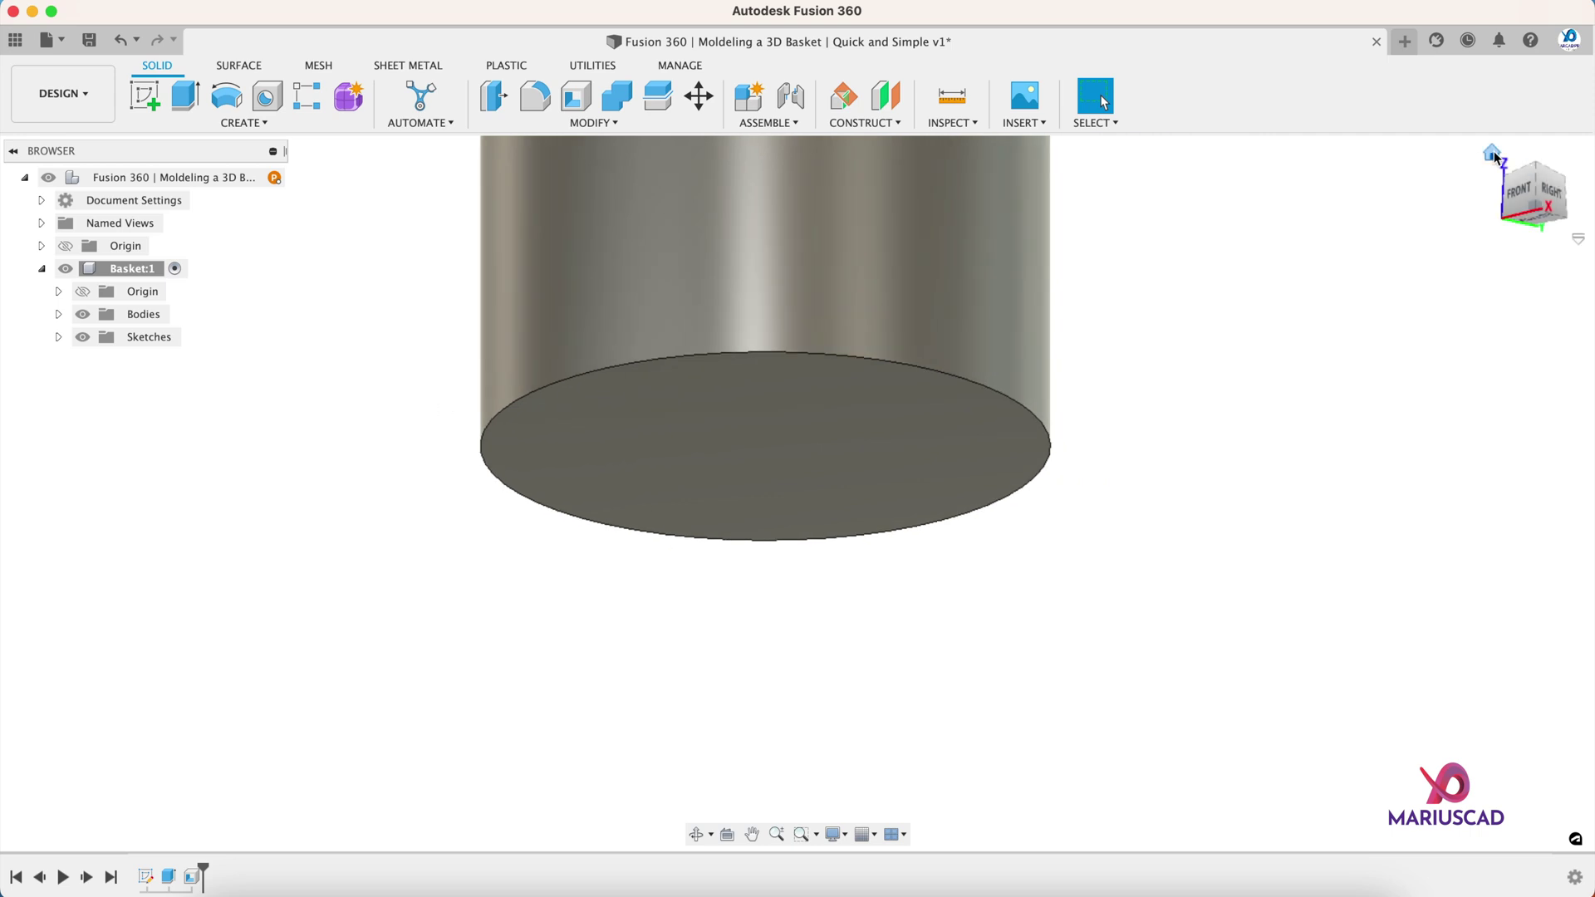
{"action": "left_click", "coordinate": [1493, 154]}
- Start a sketch on the vertical origin plane and project the cylinder's outline into it
{"action": "left_click", "coordinate": [161, 110]}
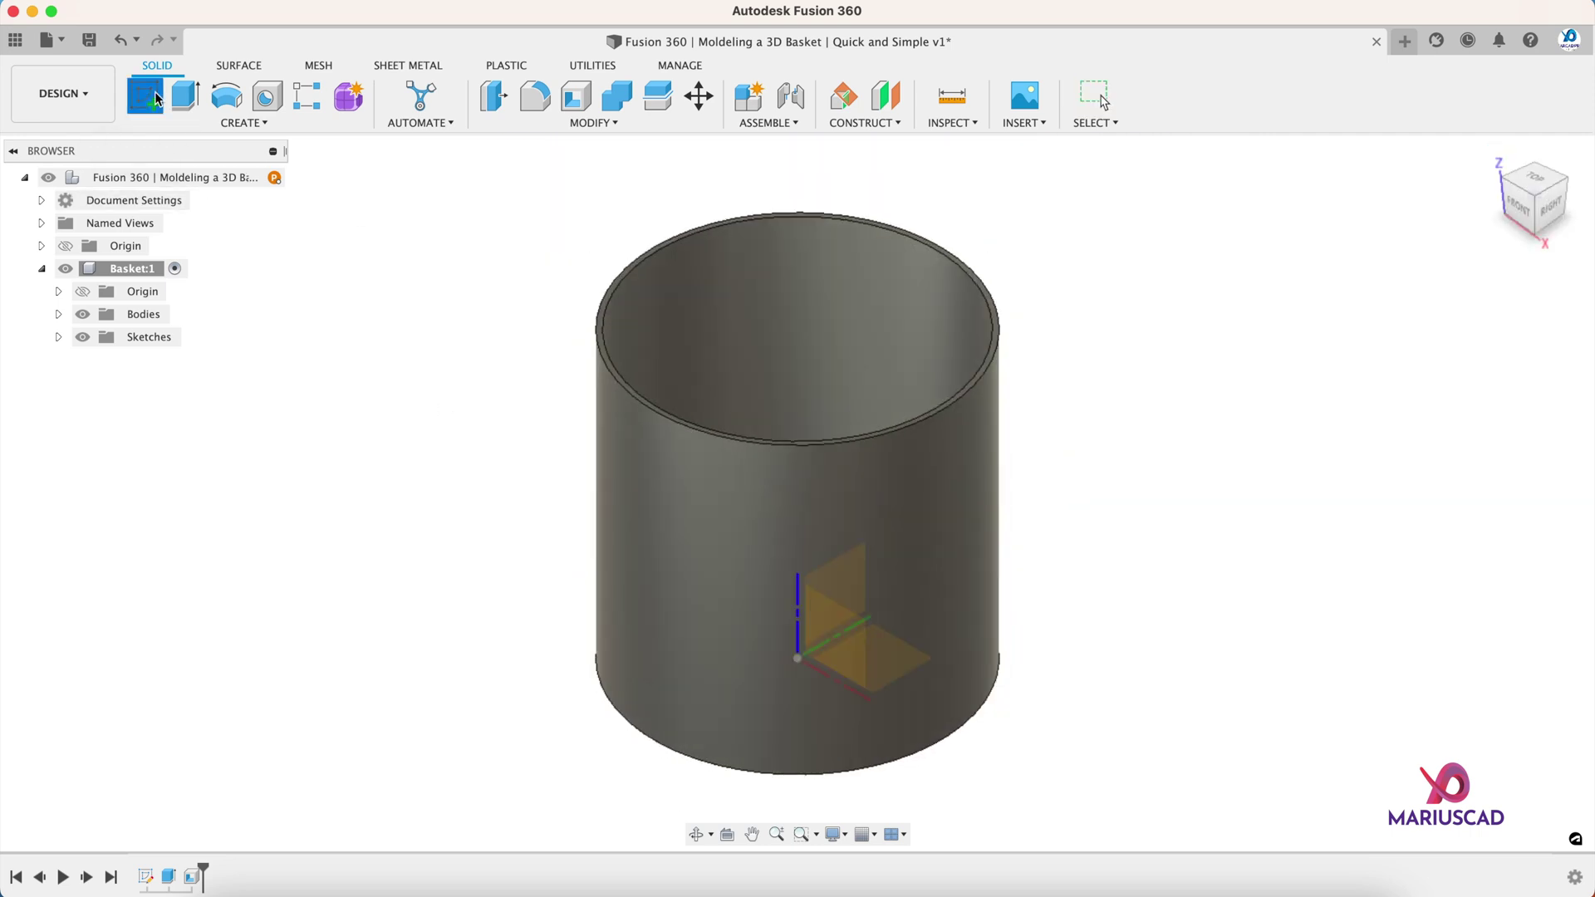
{"action": "middle_click_drag", "start_coordinate": [406, 476], "coordinate": [407, 555], "text": "shift"}
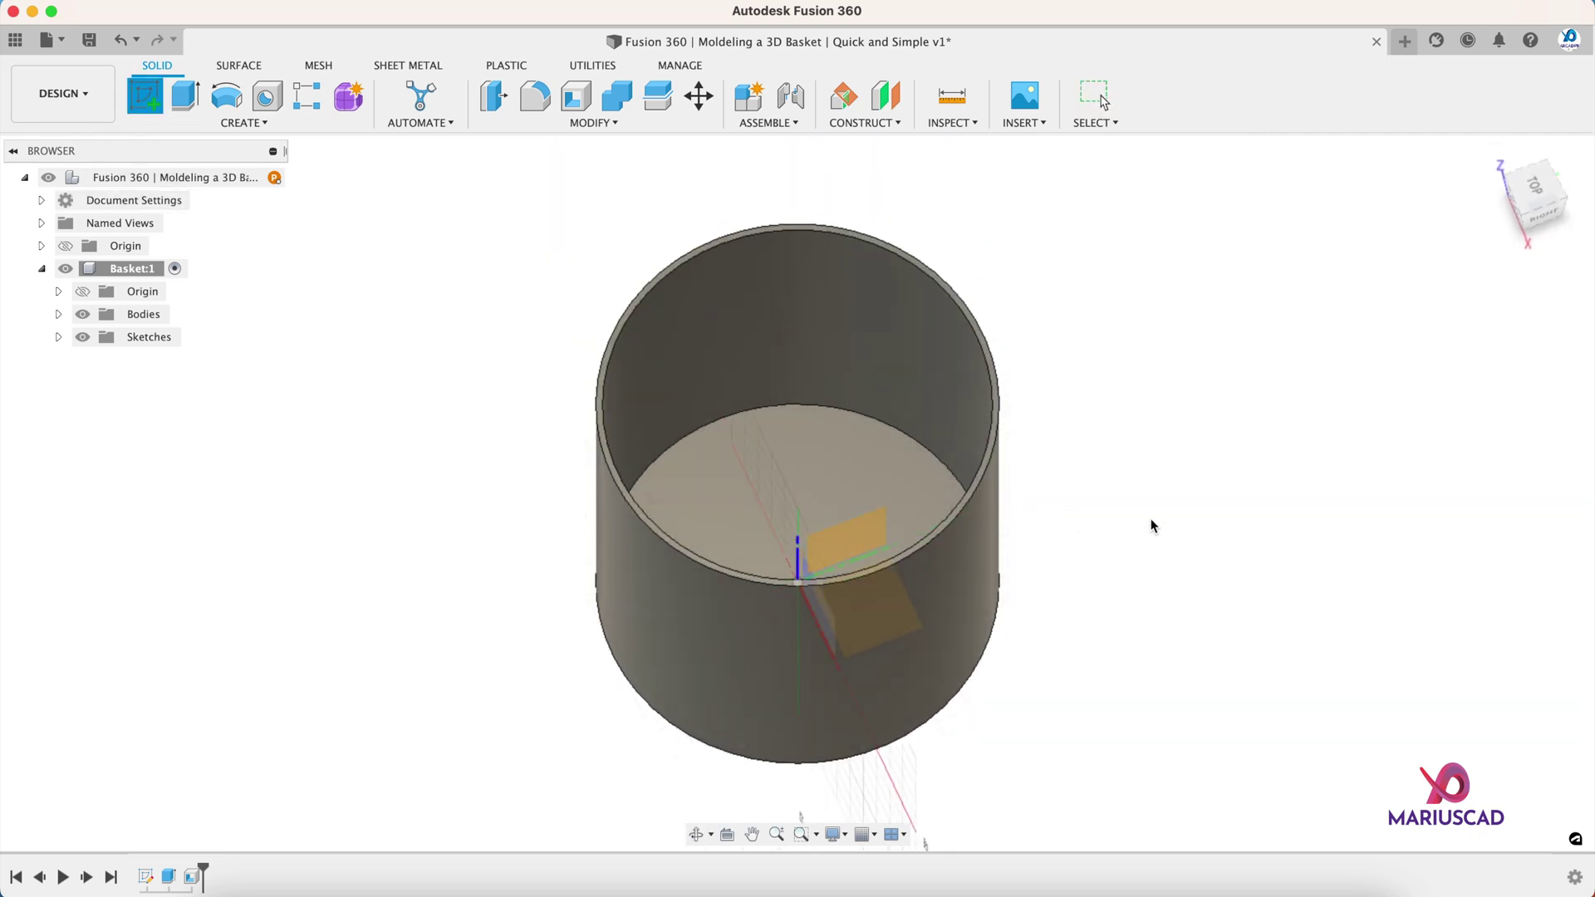
{"action": "left_click", "coordinate": [865, 526]}
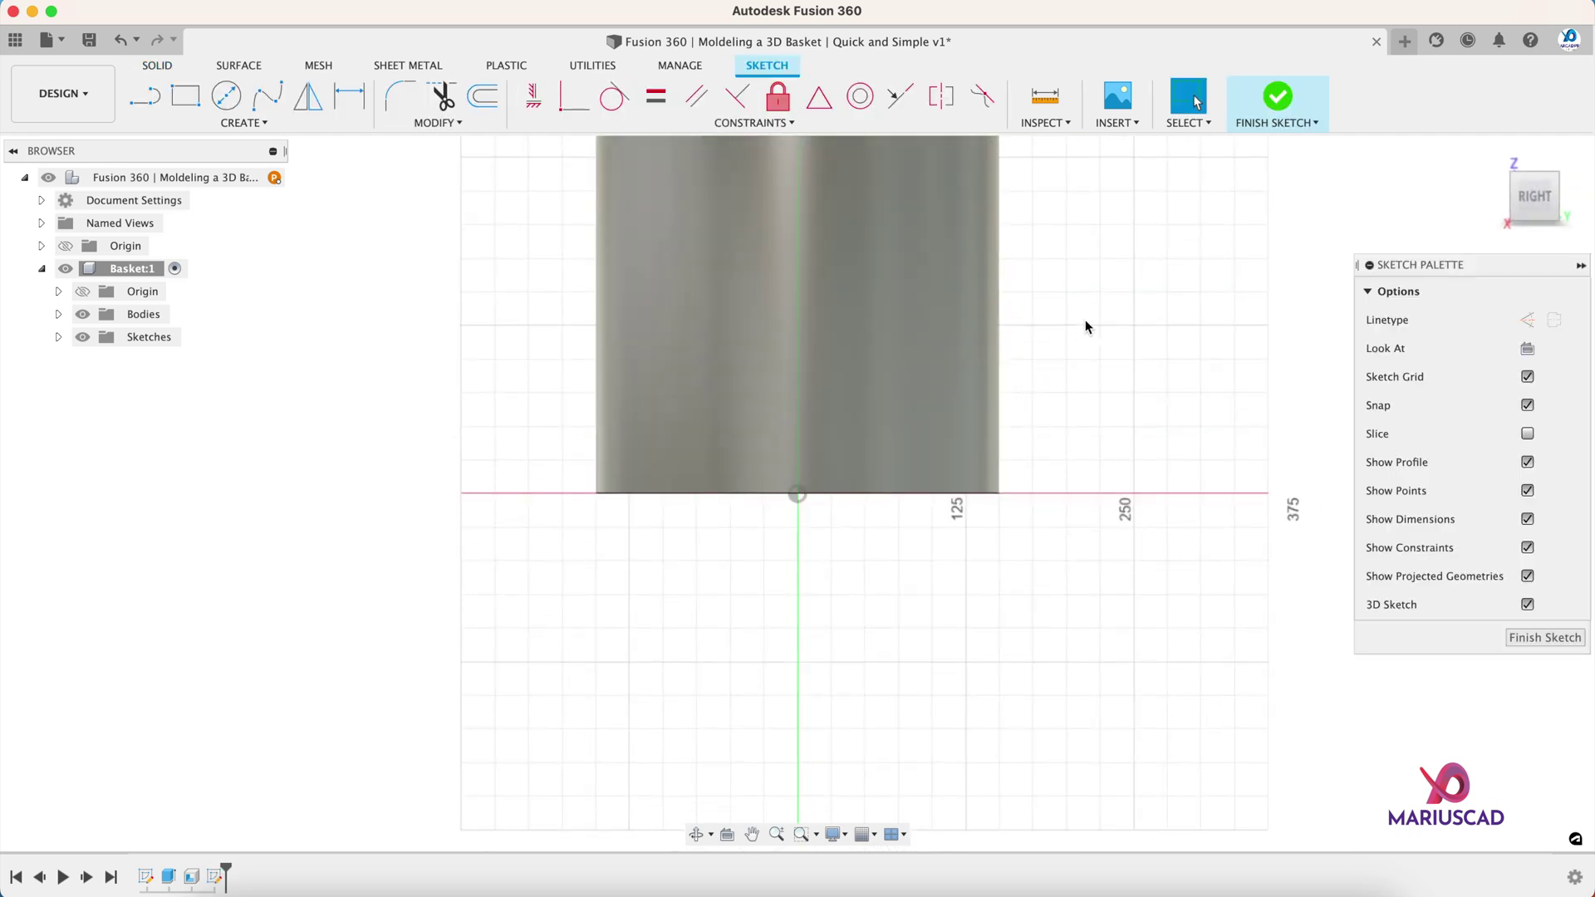
{"action": "key", "text": "p"}
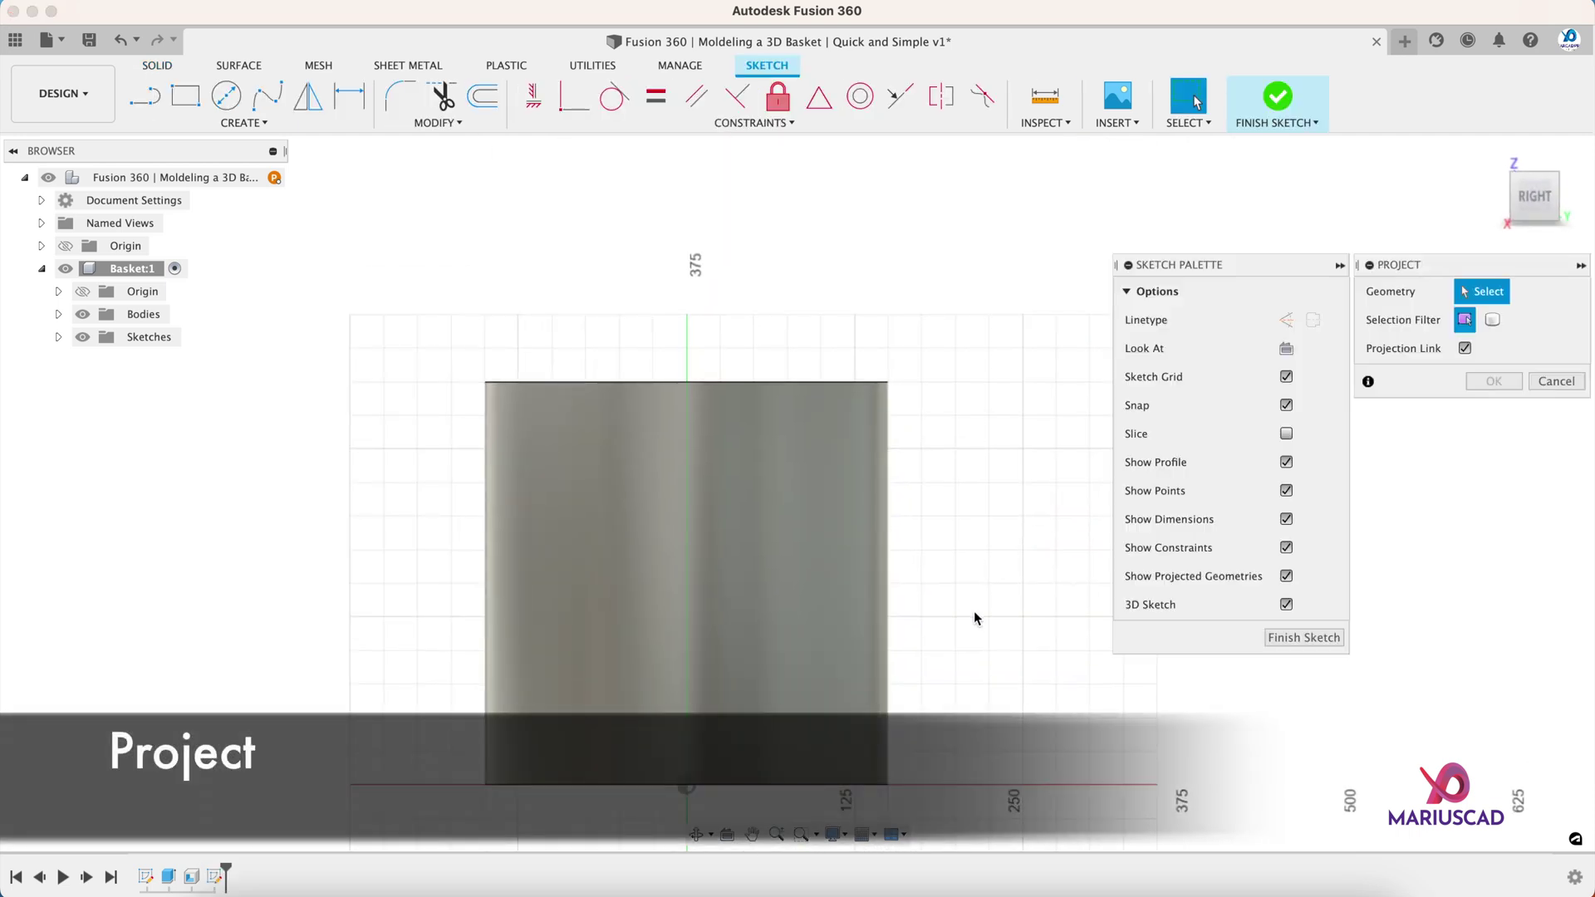
{"action": "left_click", "coordinate": [880, 473]}
{"action": "key", "text": "Return"}
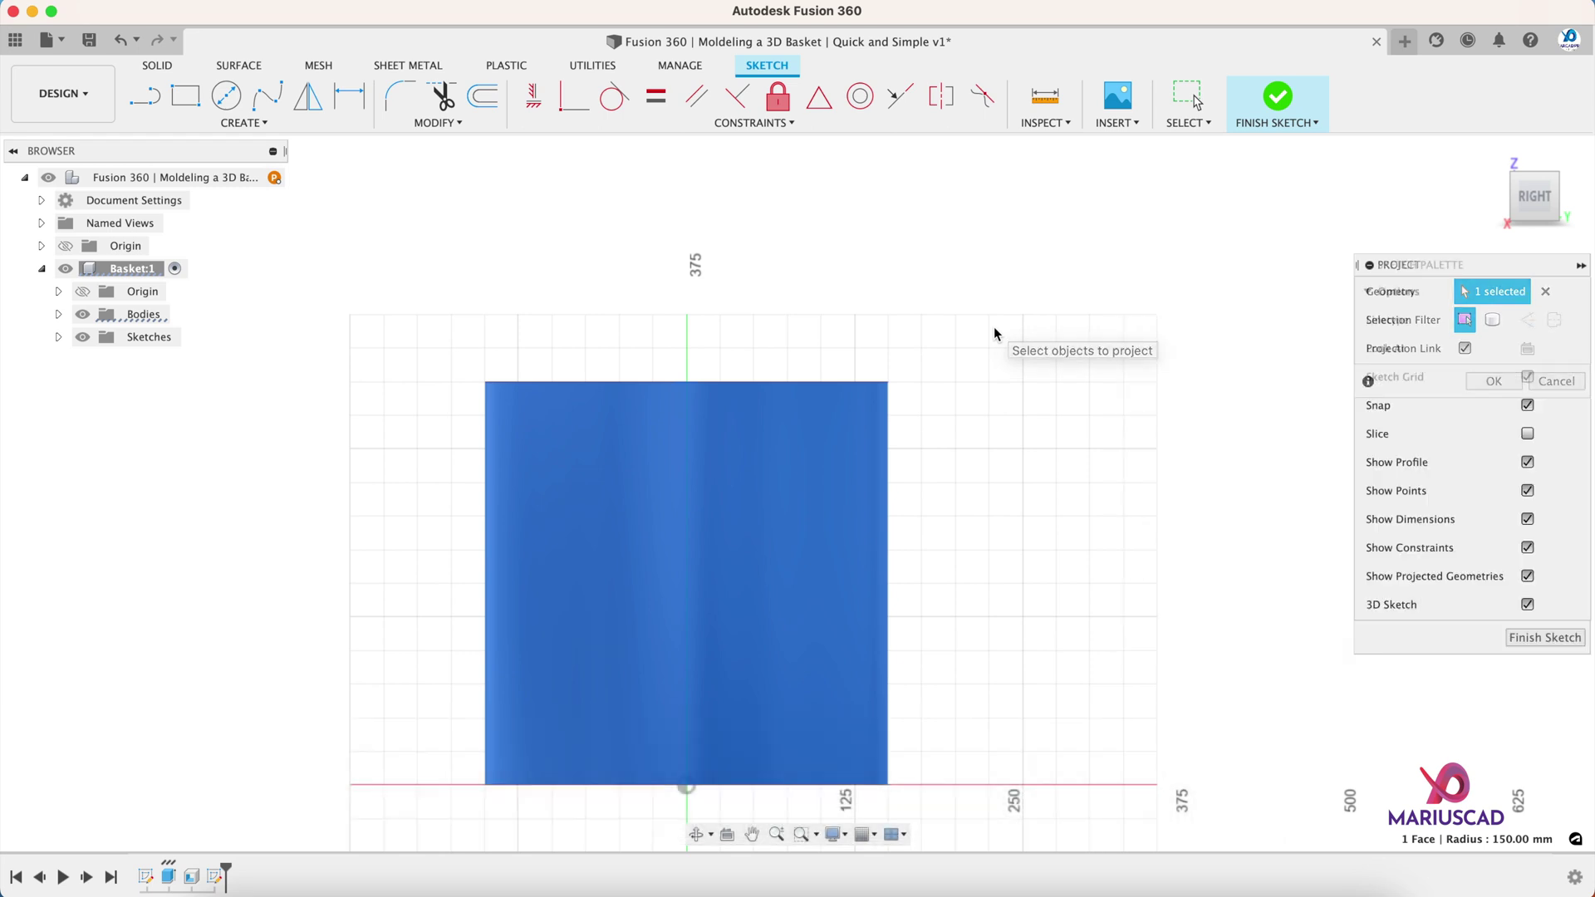
{"action": "middle_click_drag", "start_coordinate": [993, 333], "coordinate": [1051, 436], "text": "shift"}
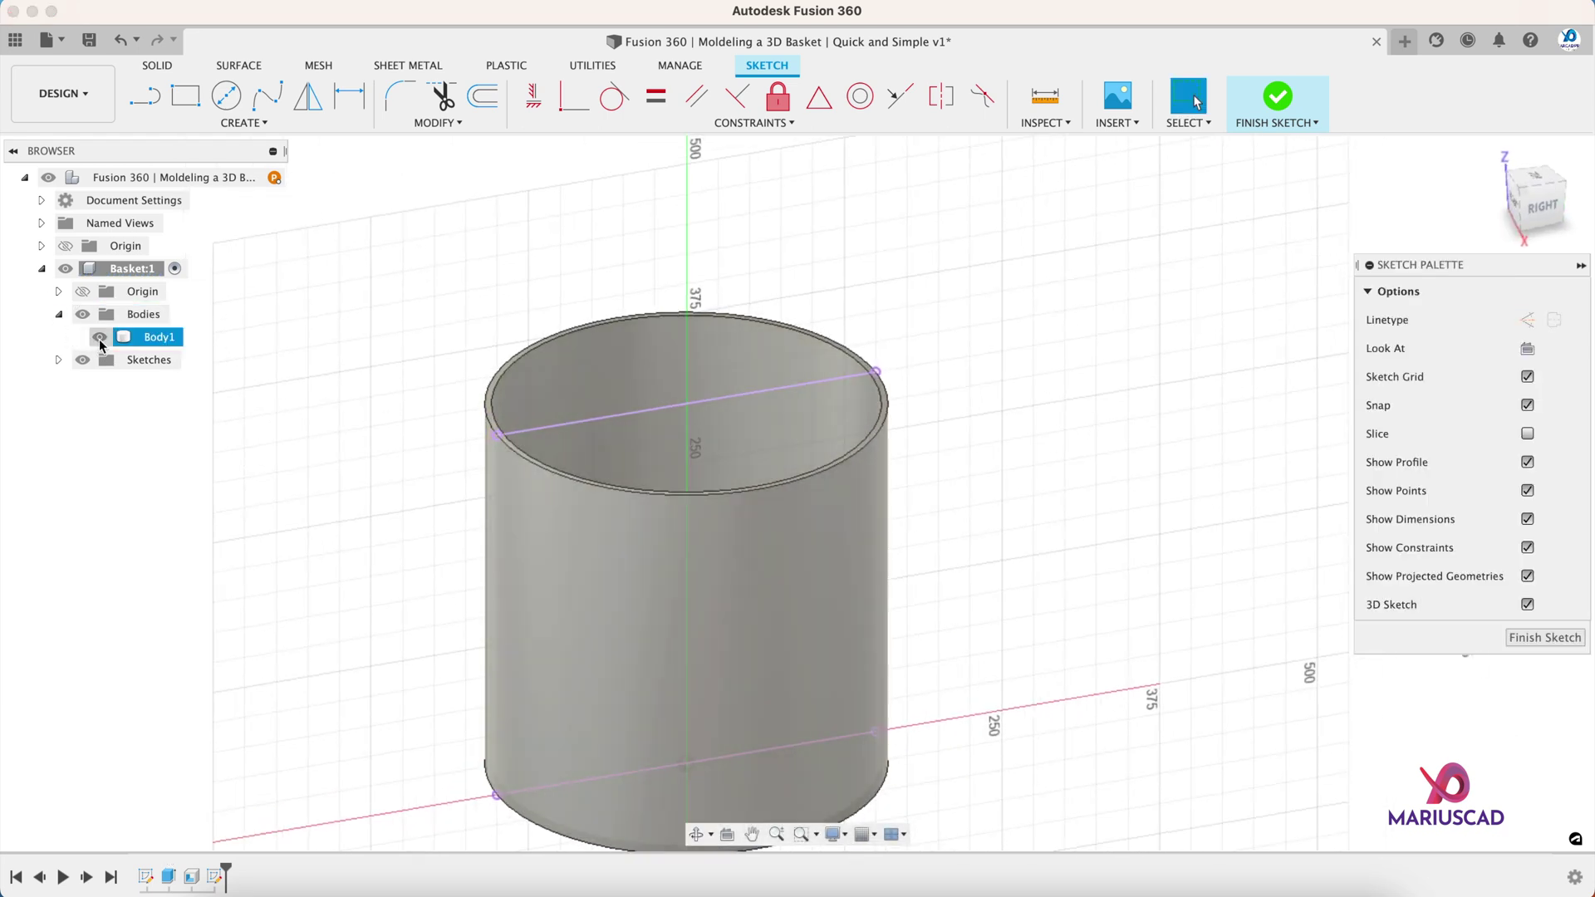
- Hide the cylinder body and, in the right view, draw a vertical line joining the top and bottom midpoints
{"action": "left_click", "coordinate": [99, 336]}
{"action": "middle_click_drag", "start_coordinate": [886, 498], "coordinate": [846, 431], "text": "shift"}
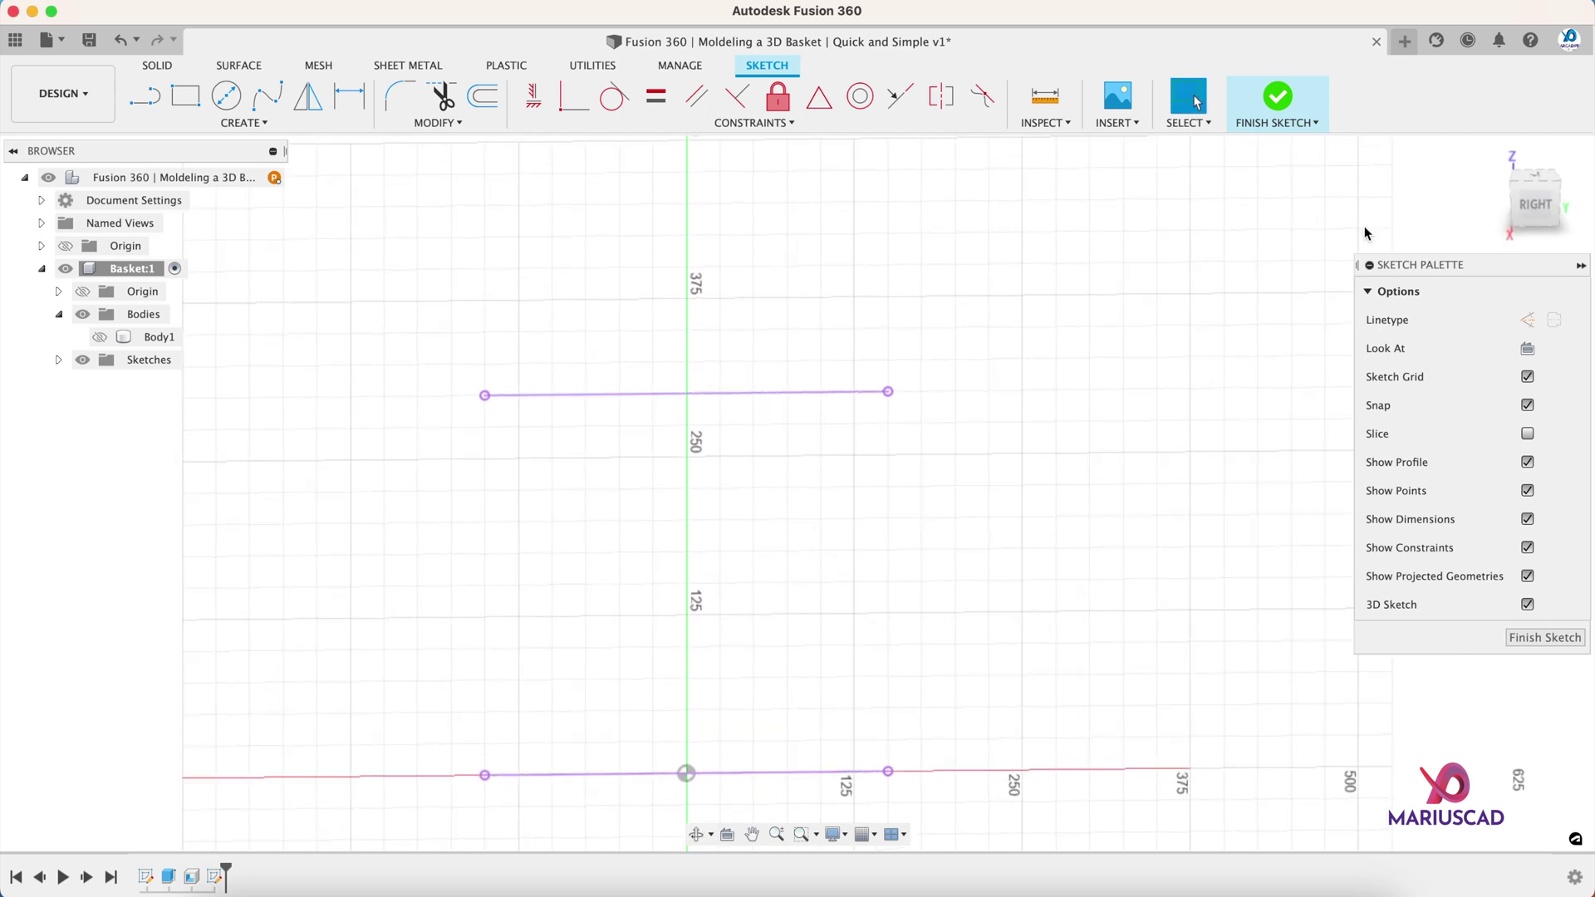
{"action": "left_click", "coordinate": [1513, 219]}
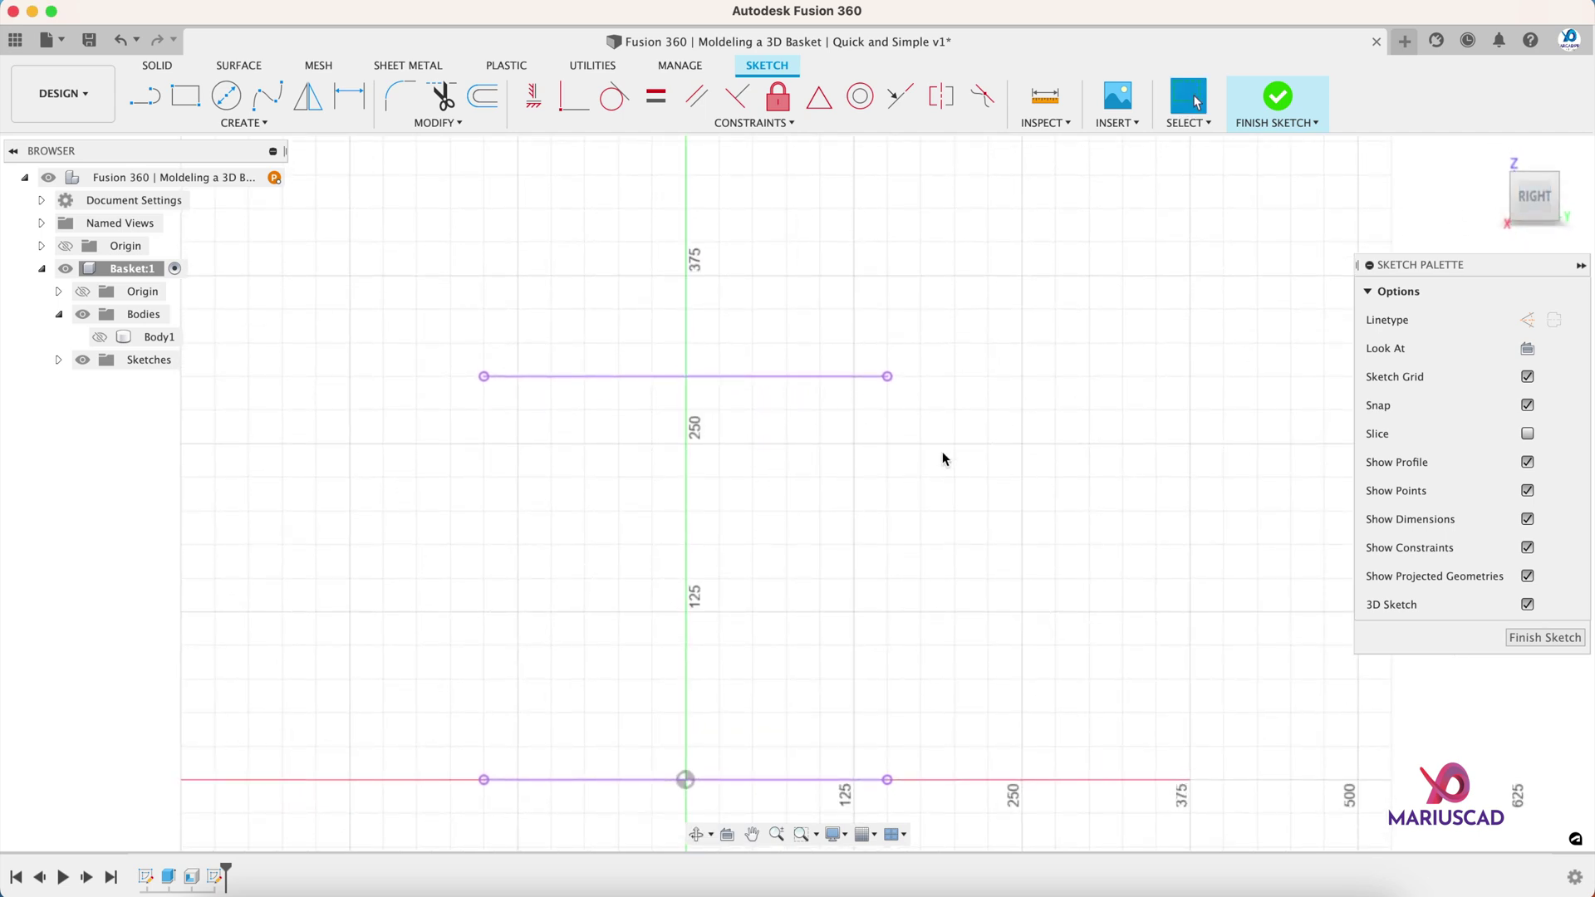
{"action": "key", "text": "l"}
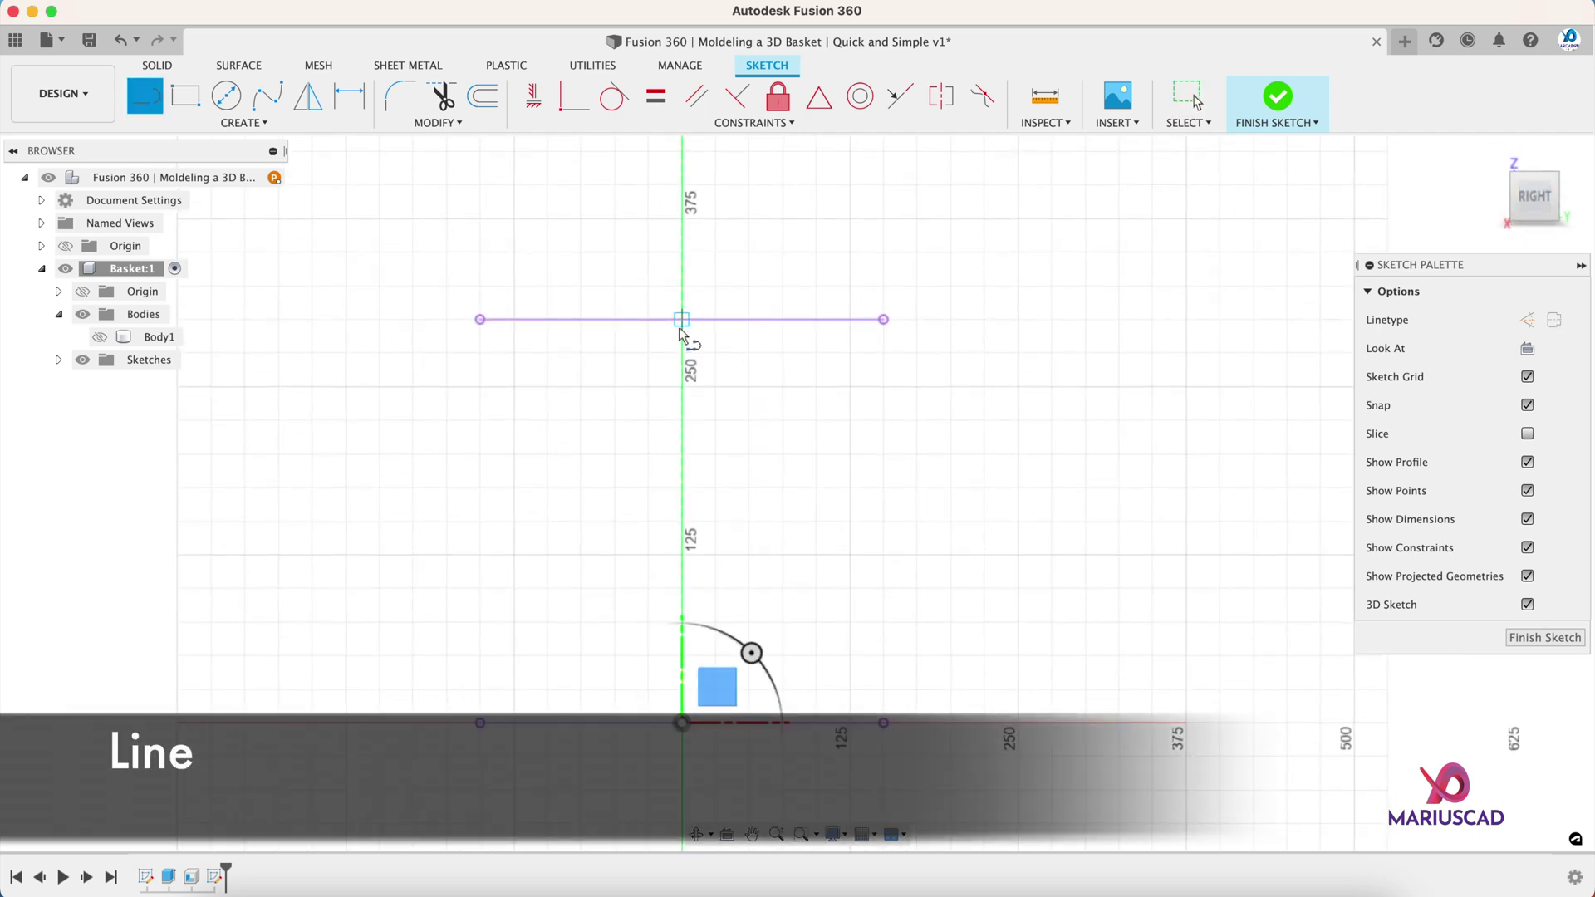
{"action": "left_click", "coordinate": [681, 320]}
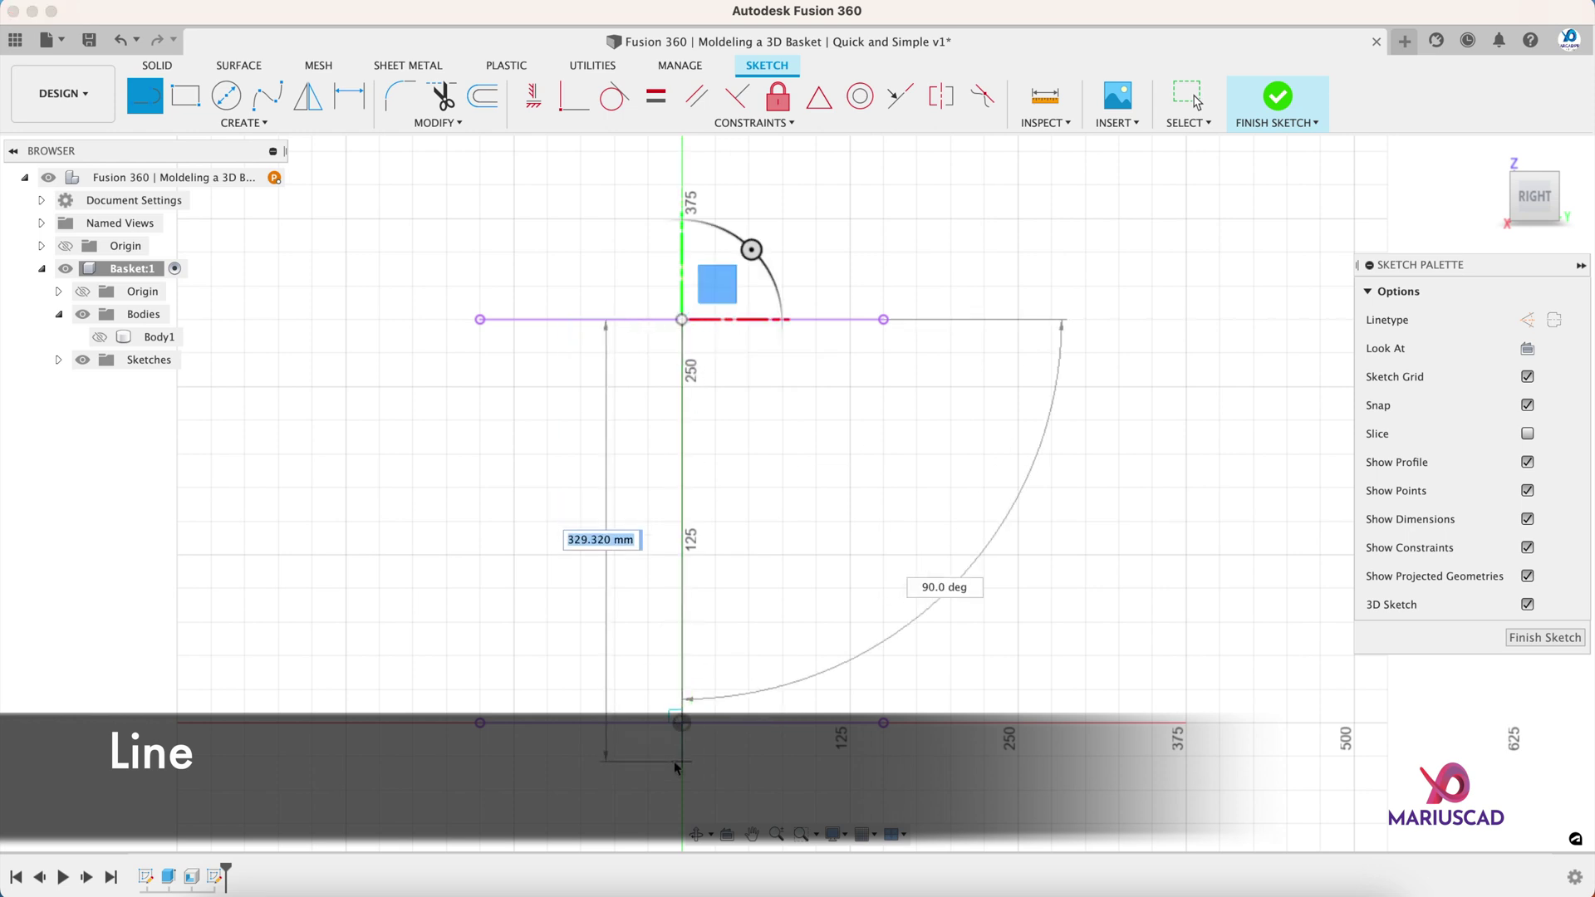
{"action": "left_click", "coordinate": [681, 722]}
{"action": "key", "text": "Escape"}
{"action": "scroll", "coordinate": [721, 541], "scroll_direction": "up", "scroll_amount": 3}
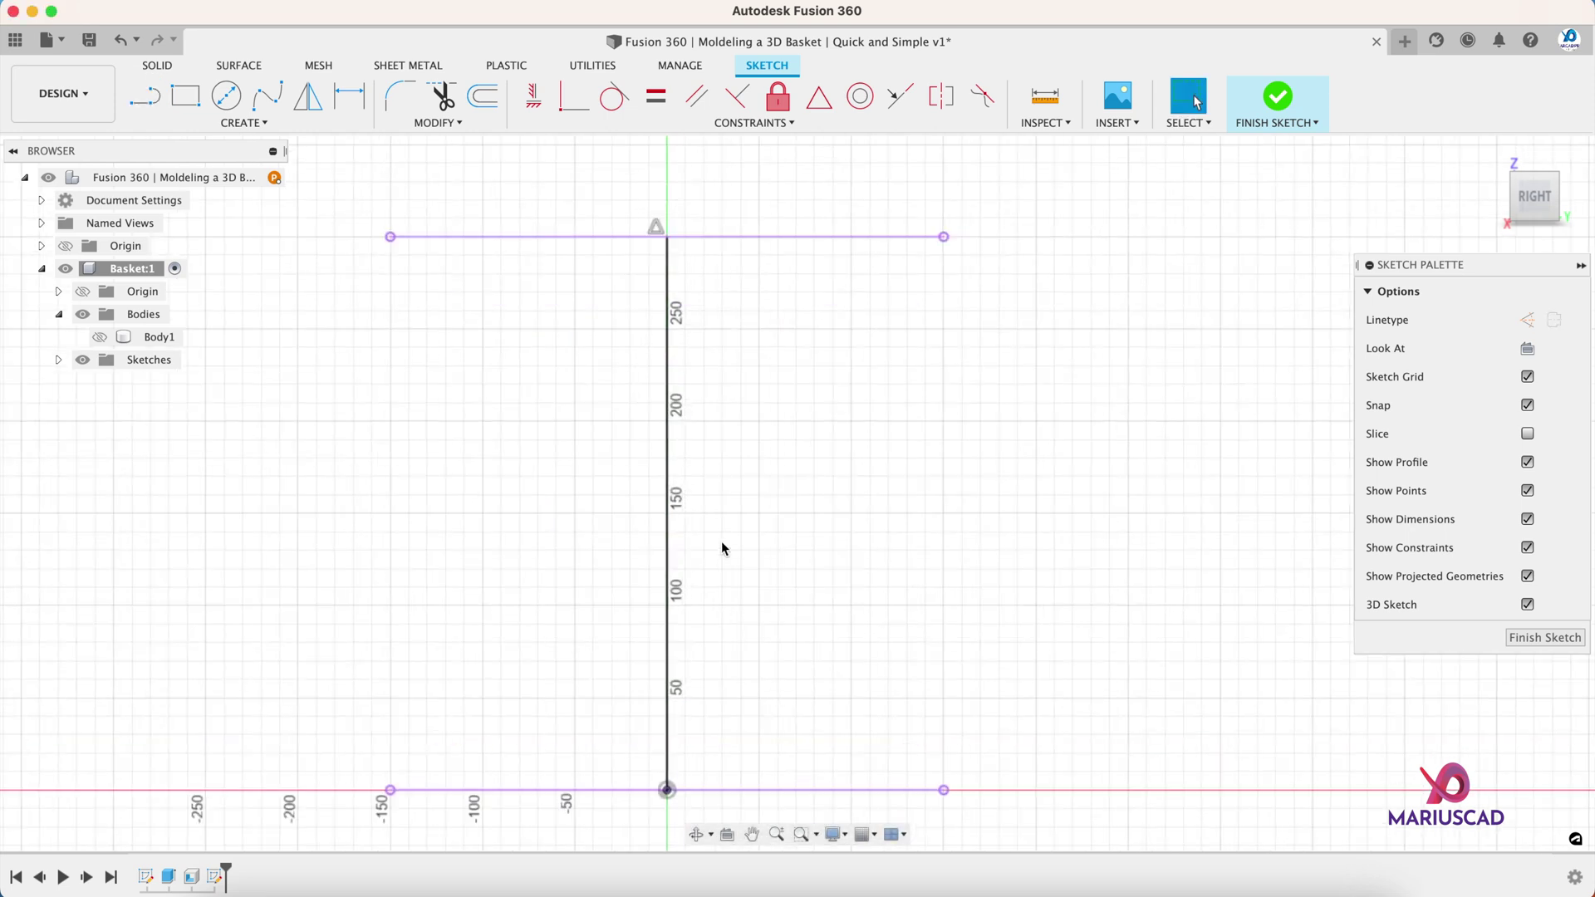
{"action": "left_click", "coordinate": [668, 534]}
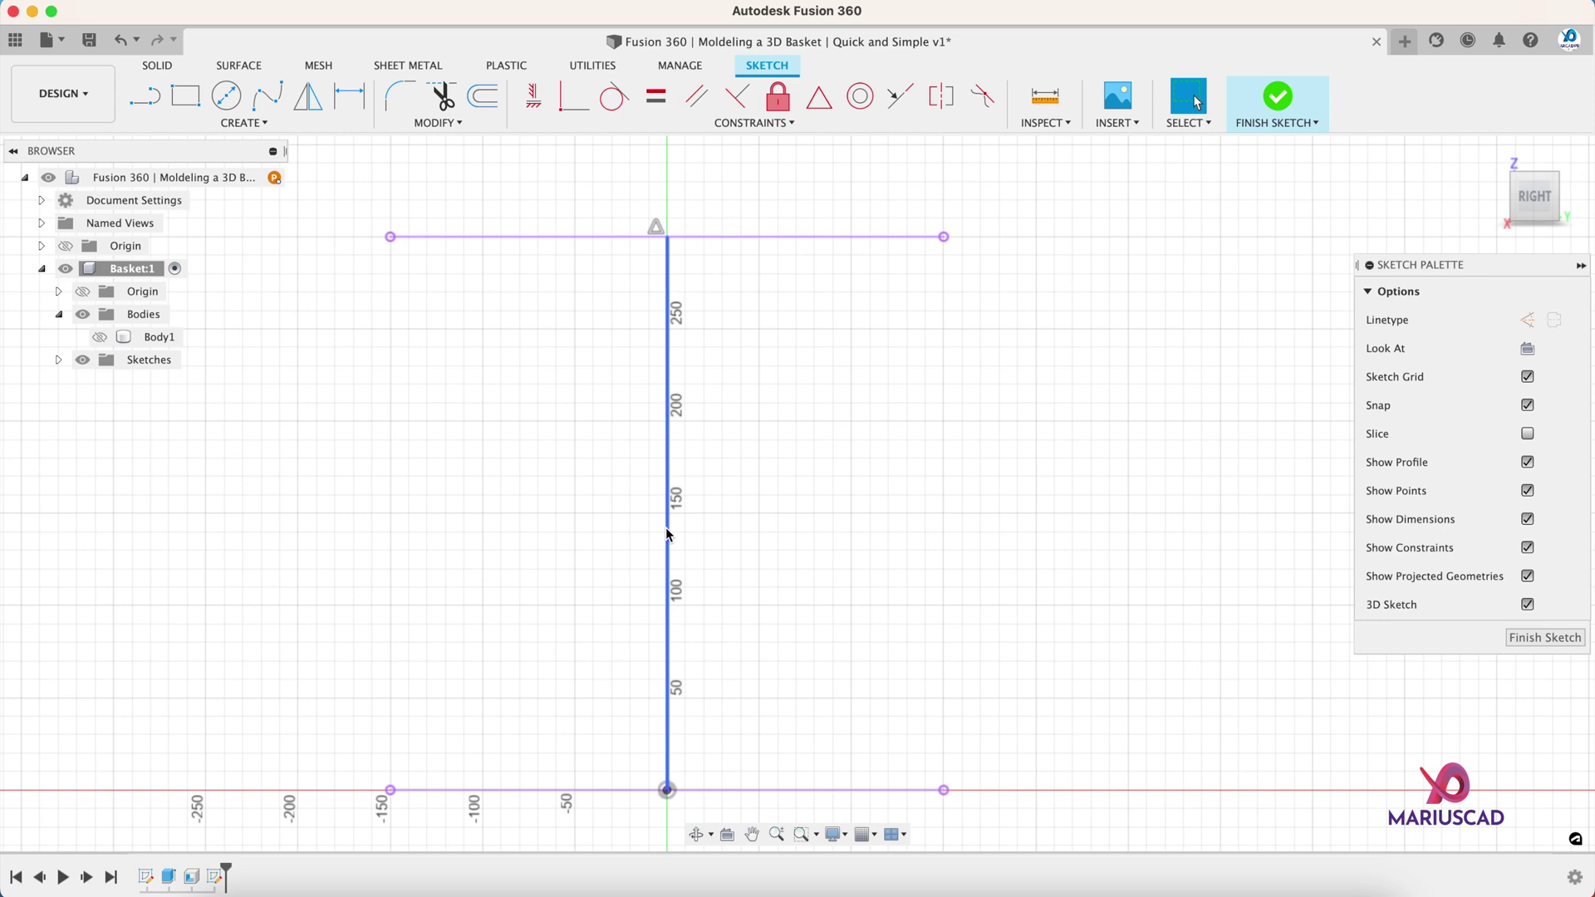
- Draw an inscribed hexagon of radius 20 centred on the vertical axis near height 150
{"action": "left_click", "coordinate": [208, 123]}
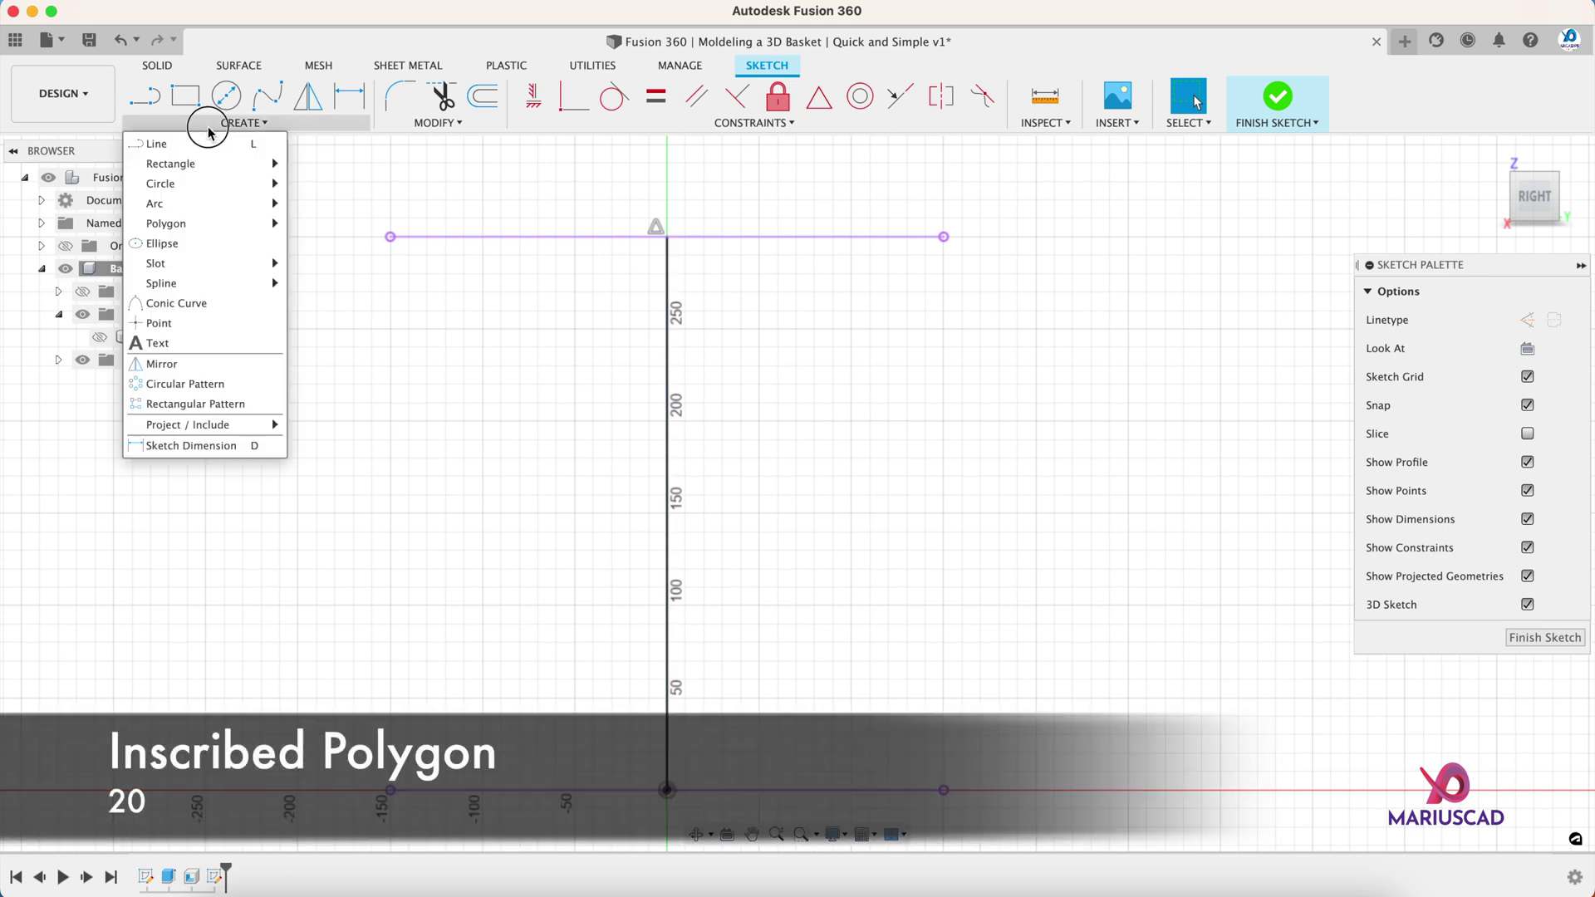
{"action": "mouse_move", "coordinate": [228, 225]}
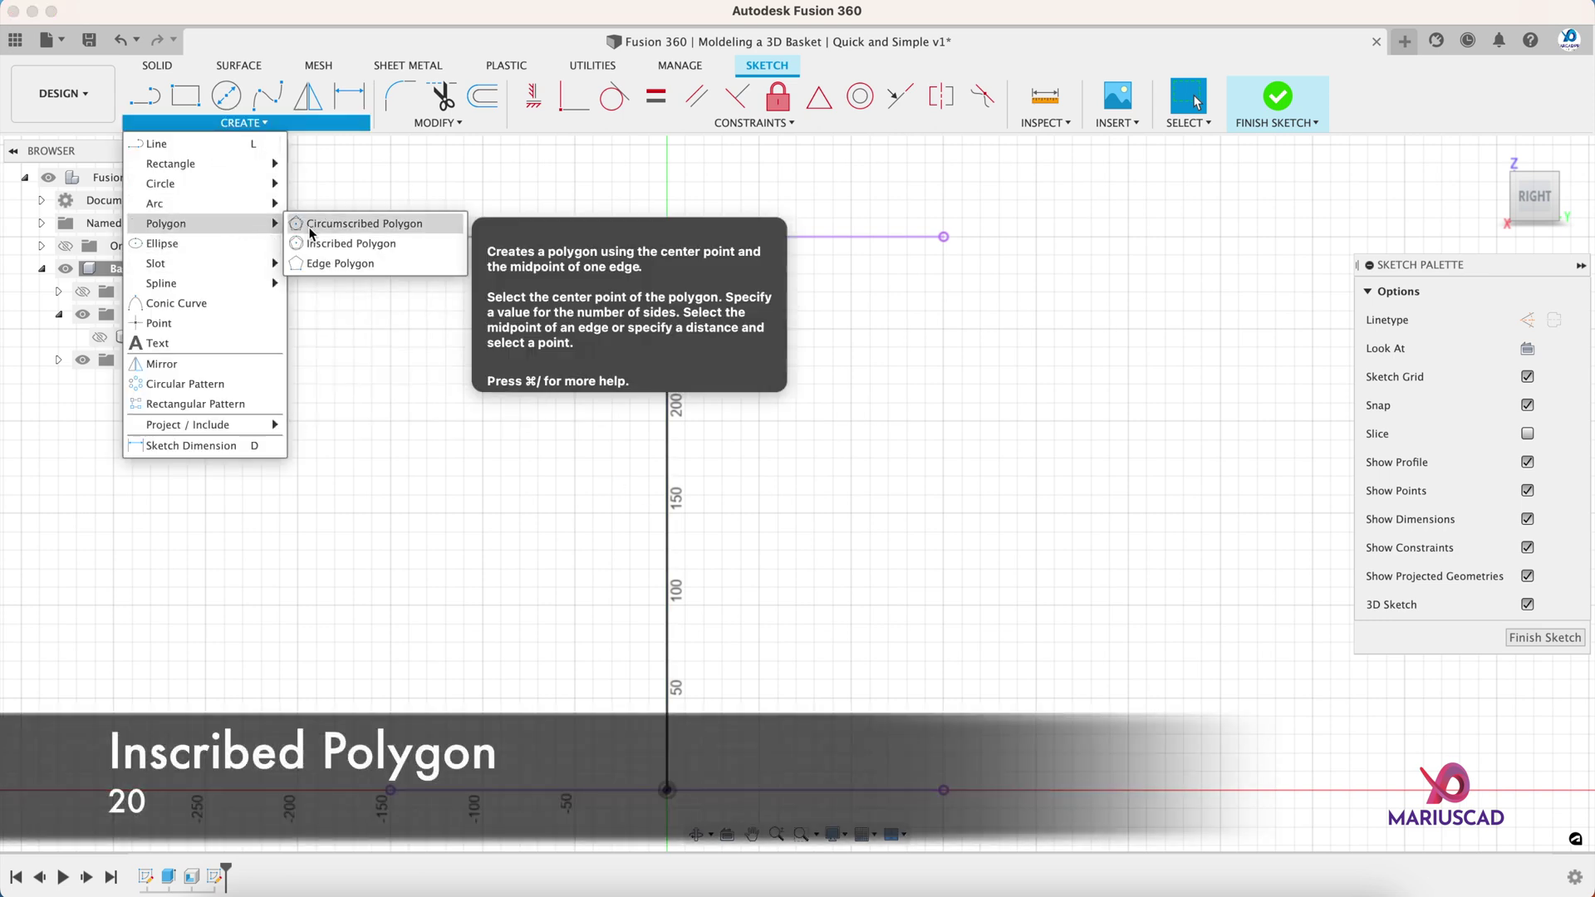
{"action": "left_click", "coordinate": [331, 244]}
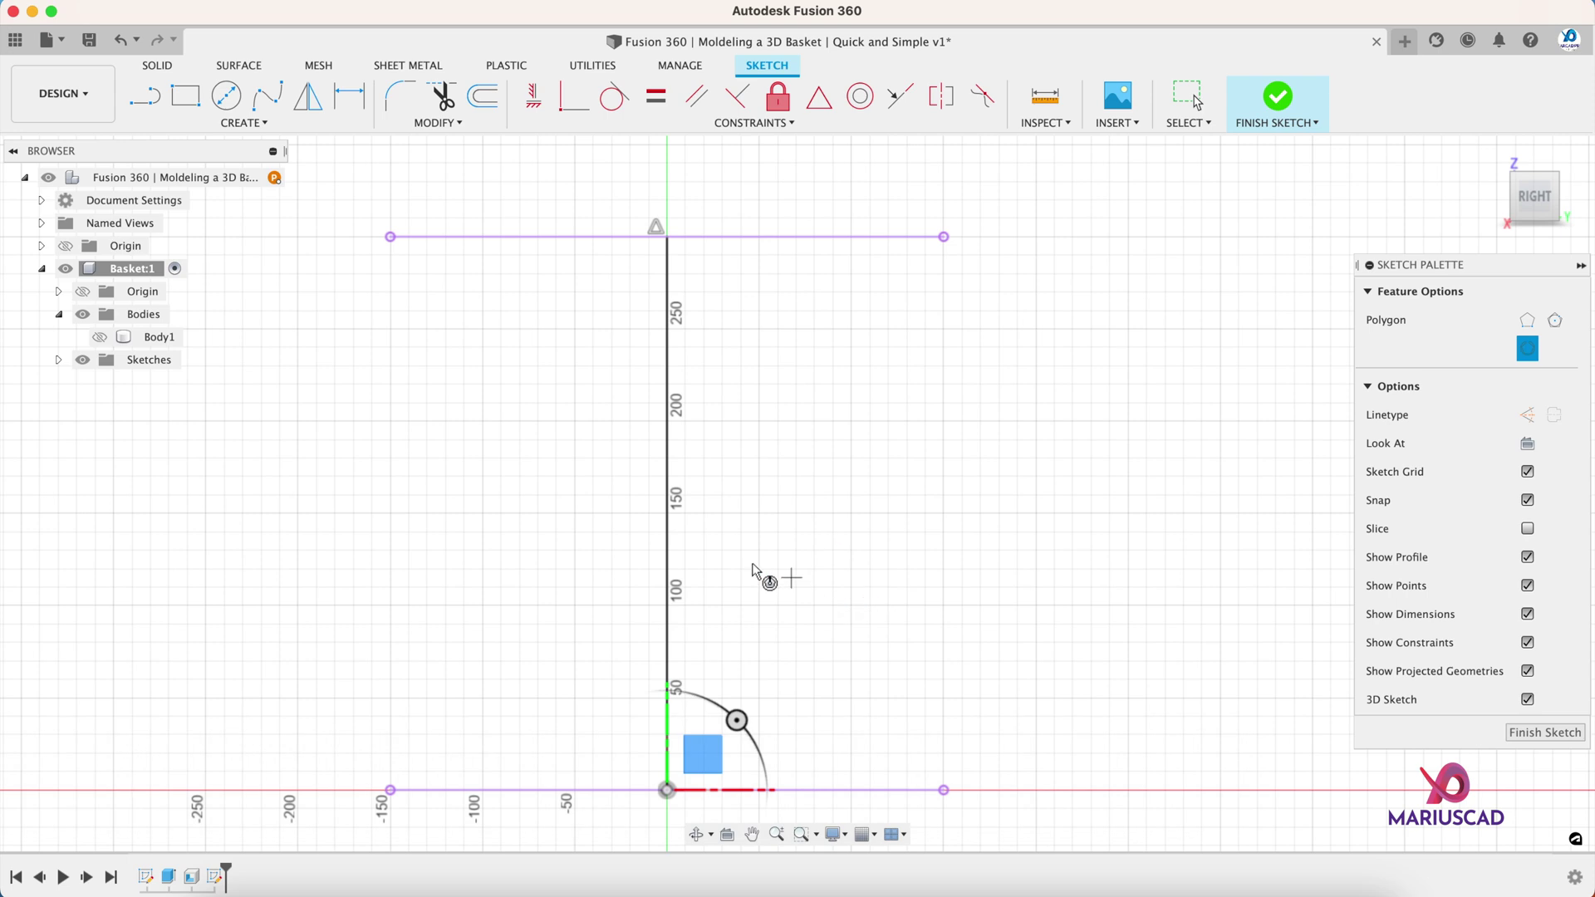
{"action": "left_click", "coordinate": [667, 514]}
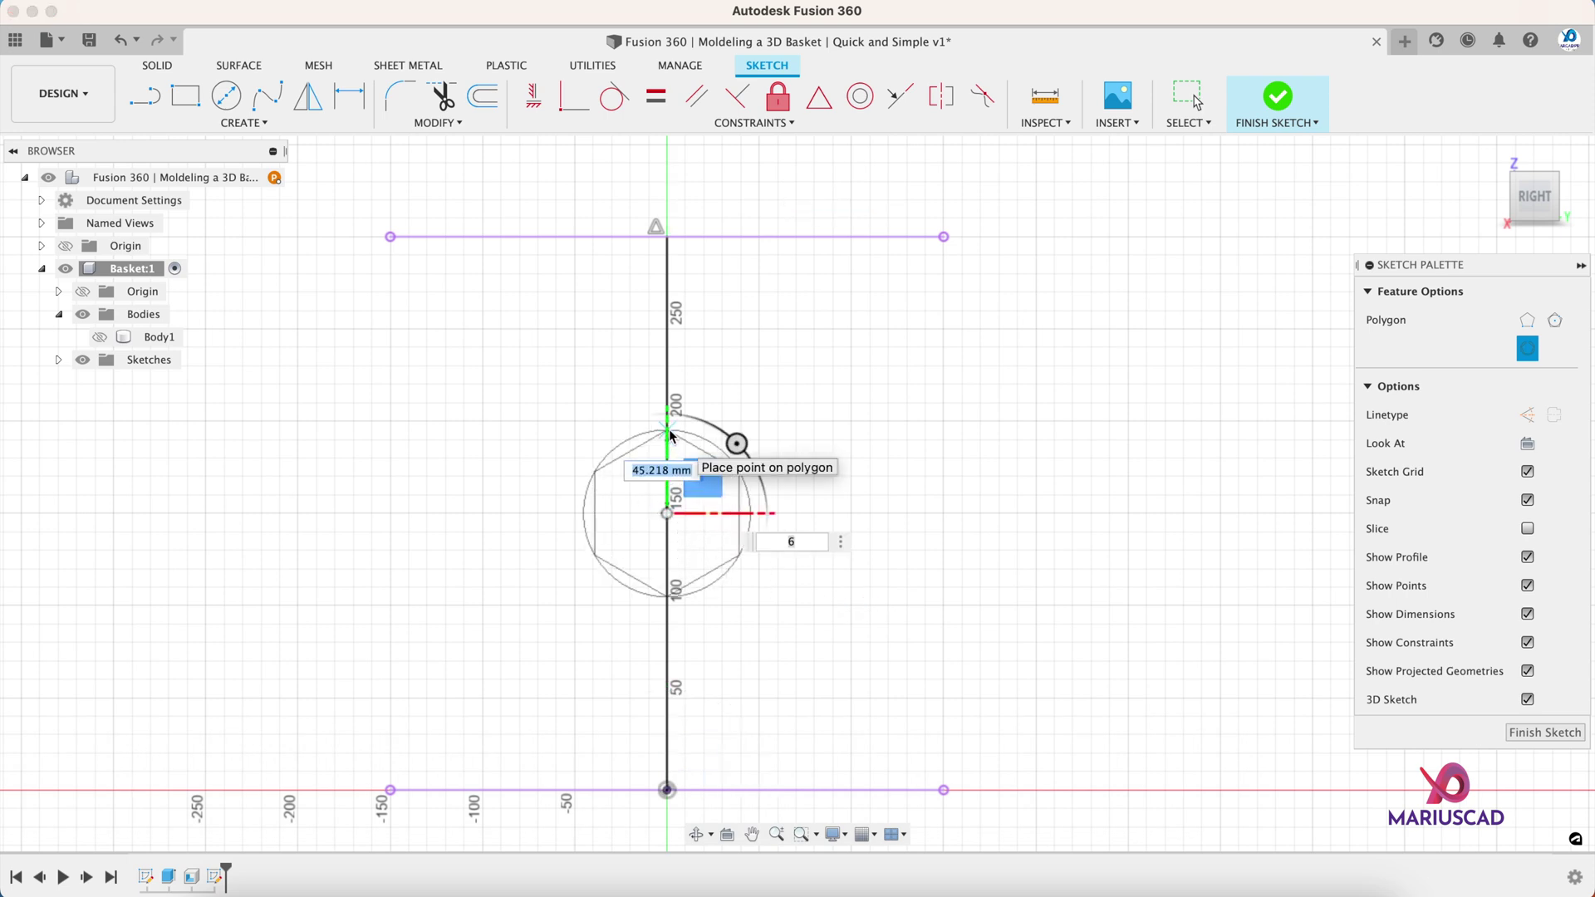
{"action": "type", "text": "20"}
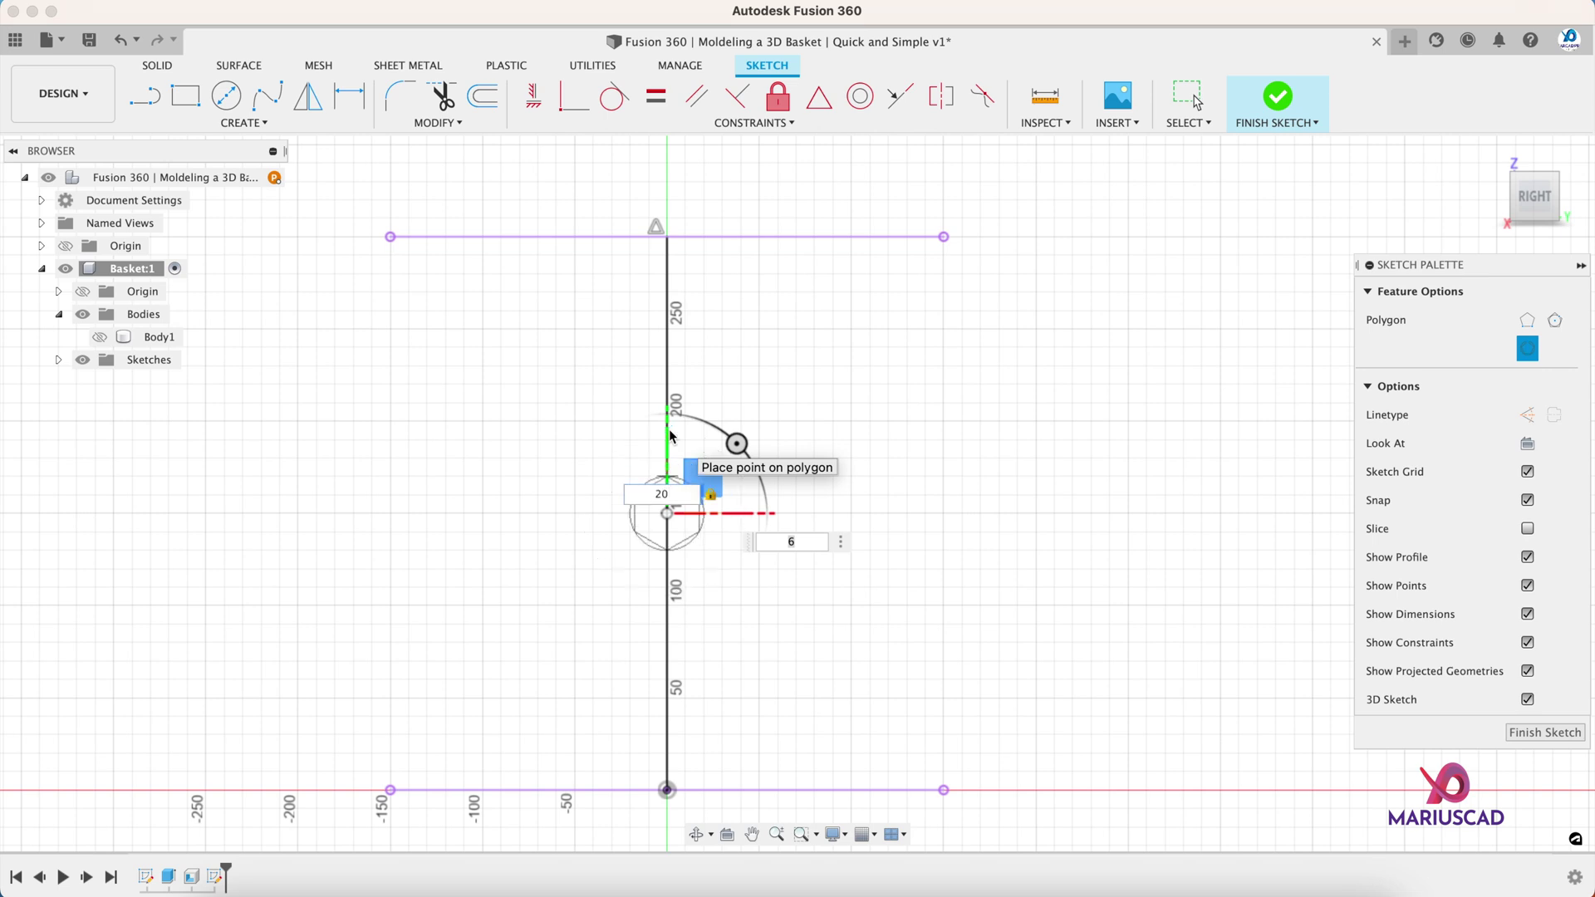
{"action": "key", "text": "Return"}
{"action": "key", "text": "Escape"}
{"action": "scroll", "coordinate": [752, 515], "scroll_direction": "up", "scroll_amount": 3}
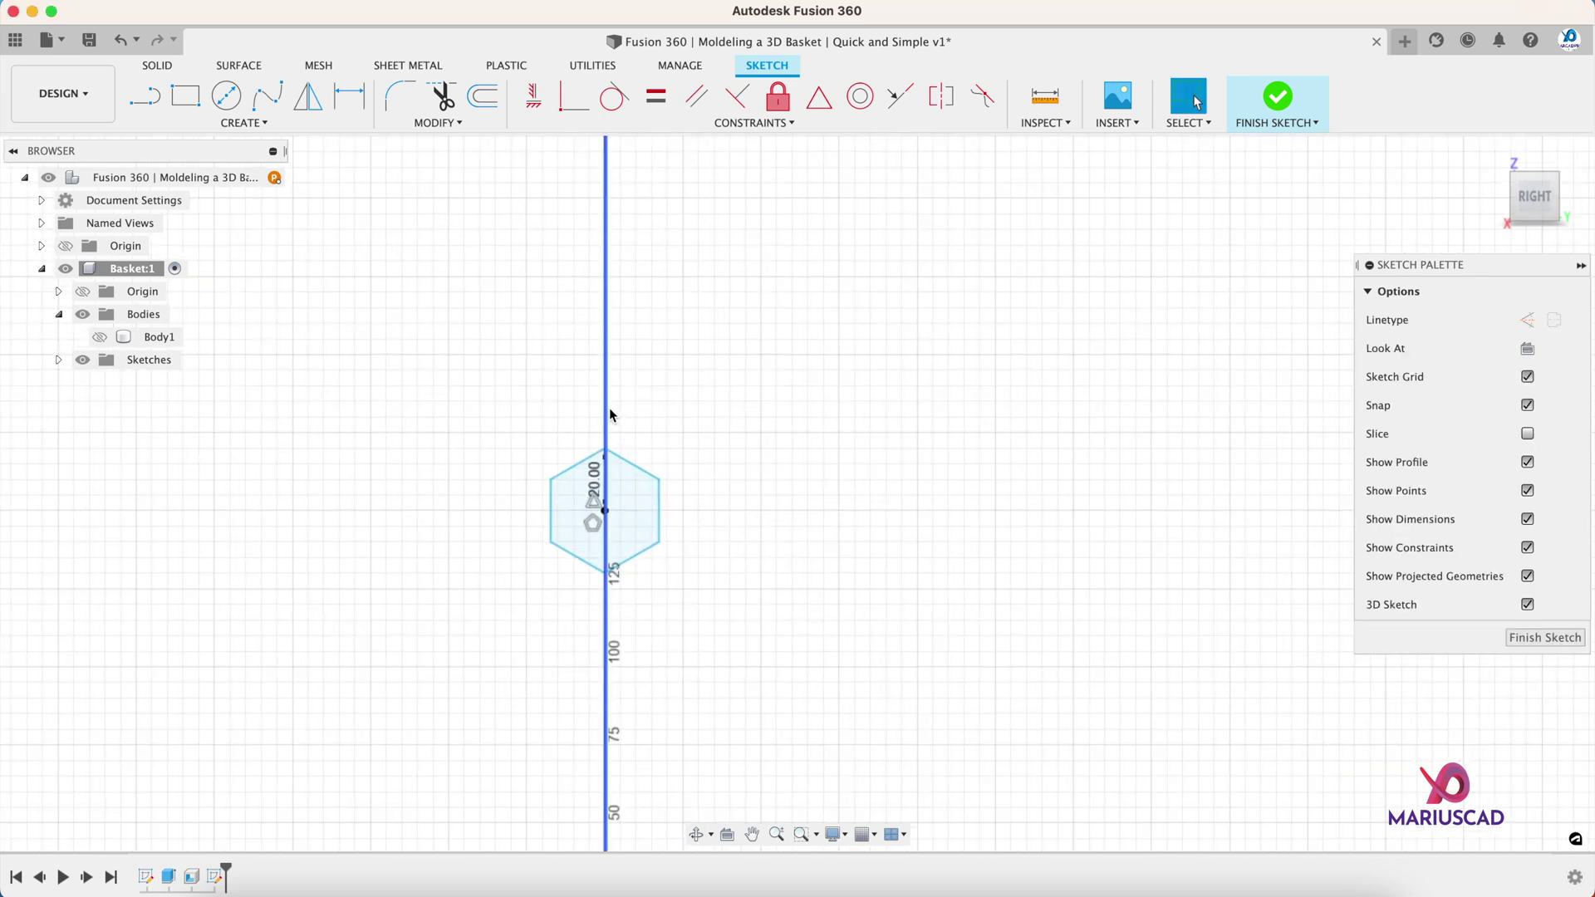
- Delete the vertical centre line and recentre the view on the hexagon
{"action": "left_click", "coordinate": [606, 407]}
{"action": "key", "text": "Delete"}
{"action": "scroll", "coordinate": [606, 407], "scroll_direction": "up", "scroll_amount": 5}
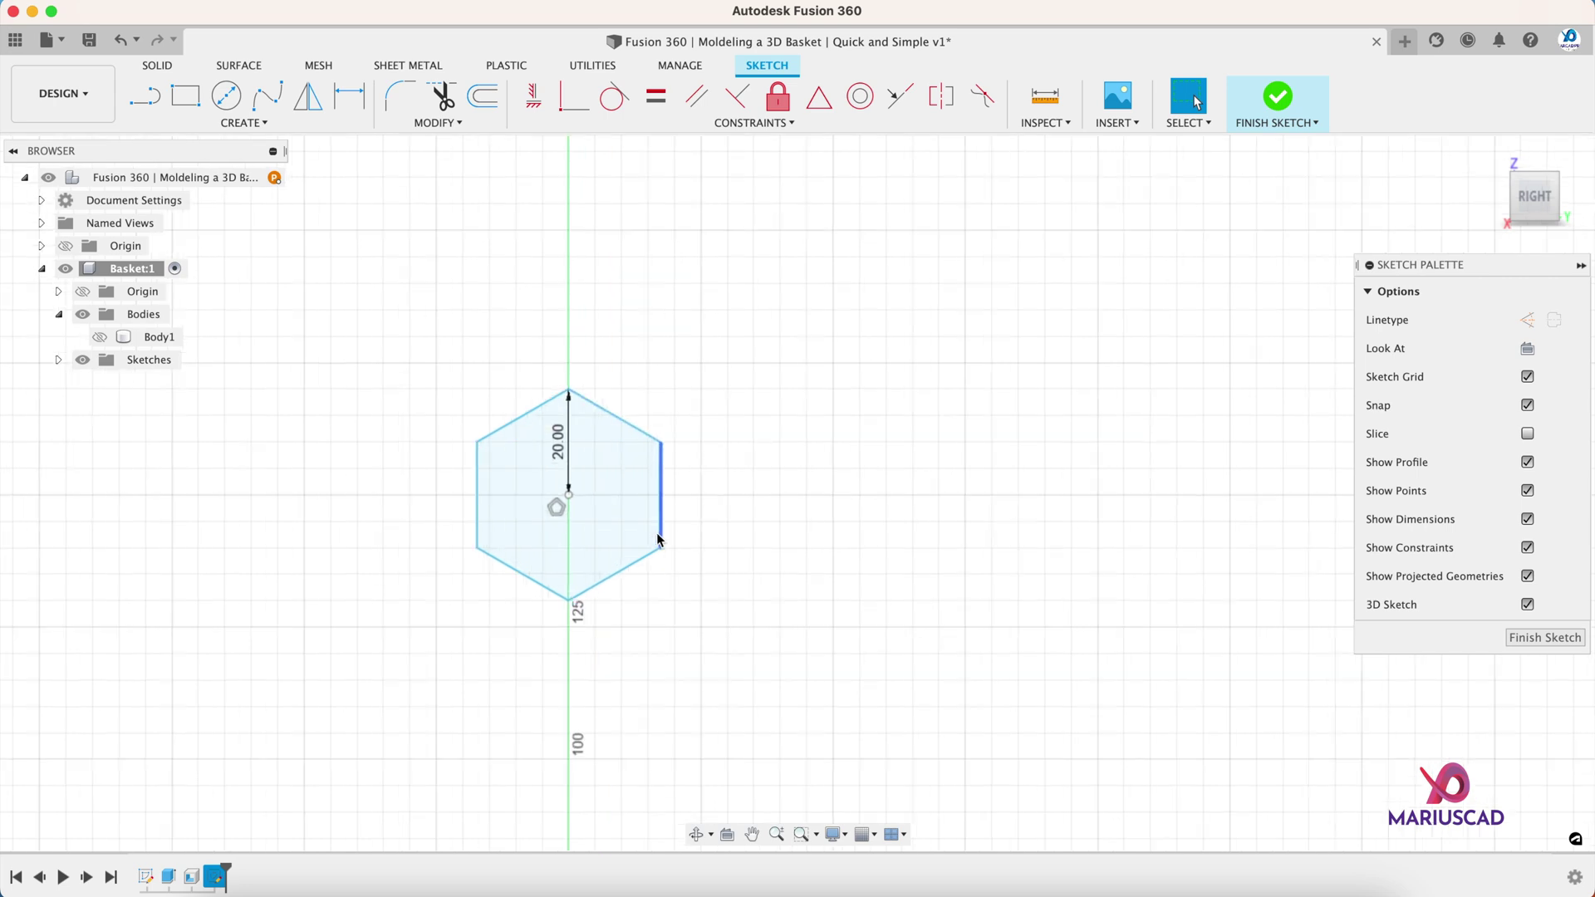
{"action": "middle_click_drag", "start_coordinate": [735, 452], "coordinate": [825, 338]}
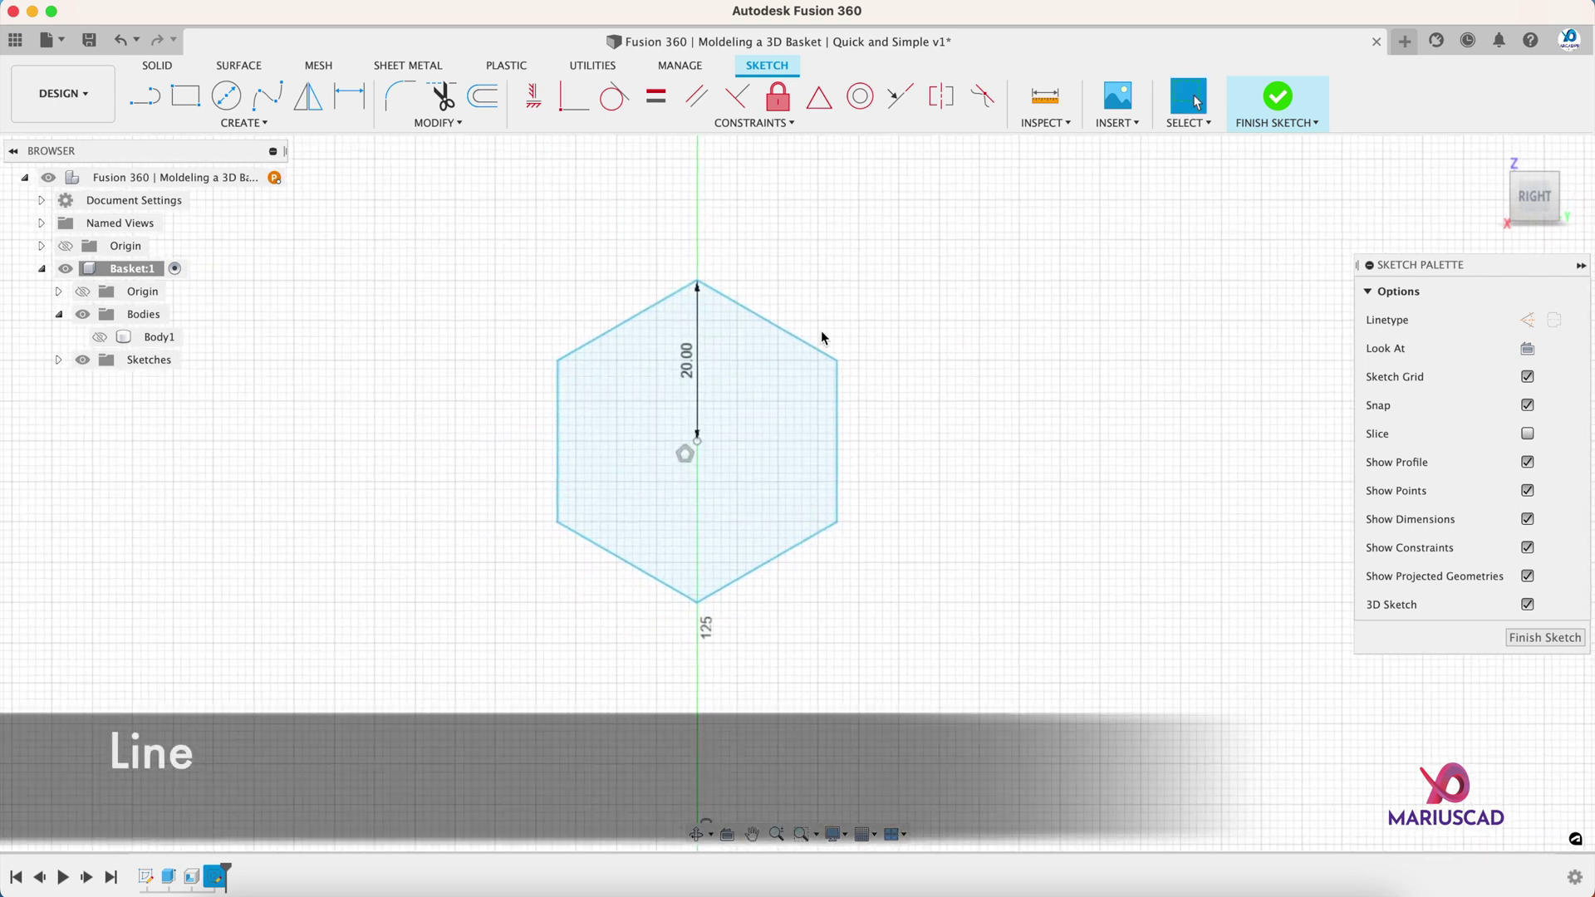
- Draw two lines from the hexagon's centre to its top-right and top-left corners
{"action": "key", "text": "l"}
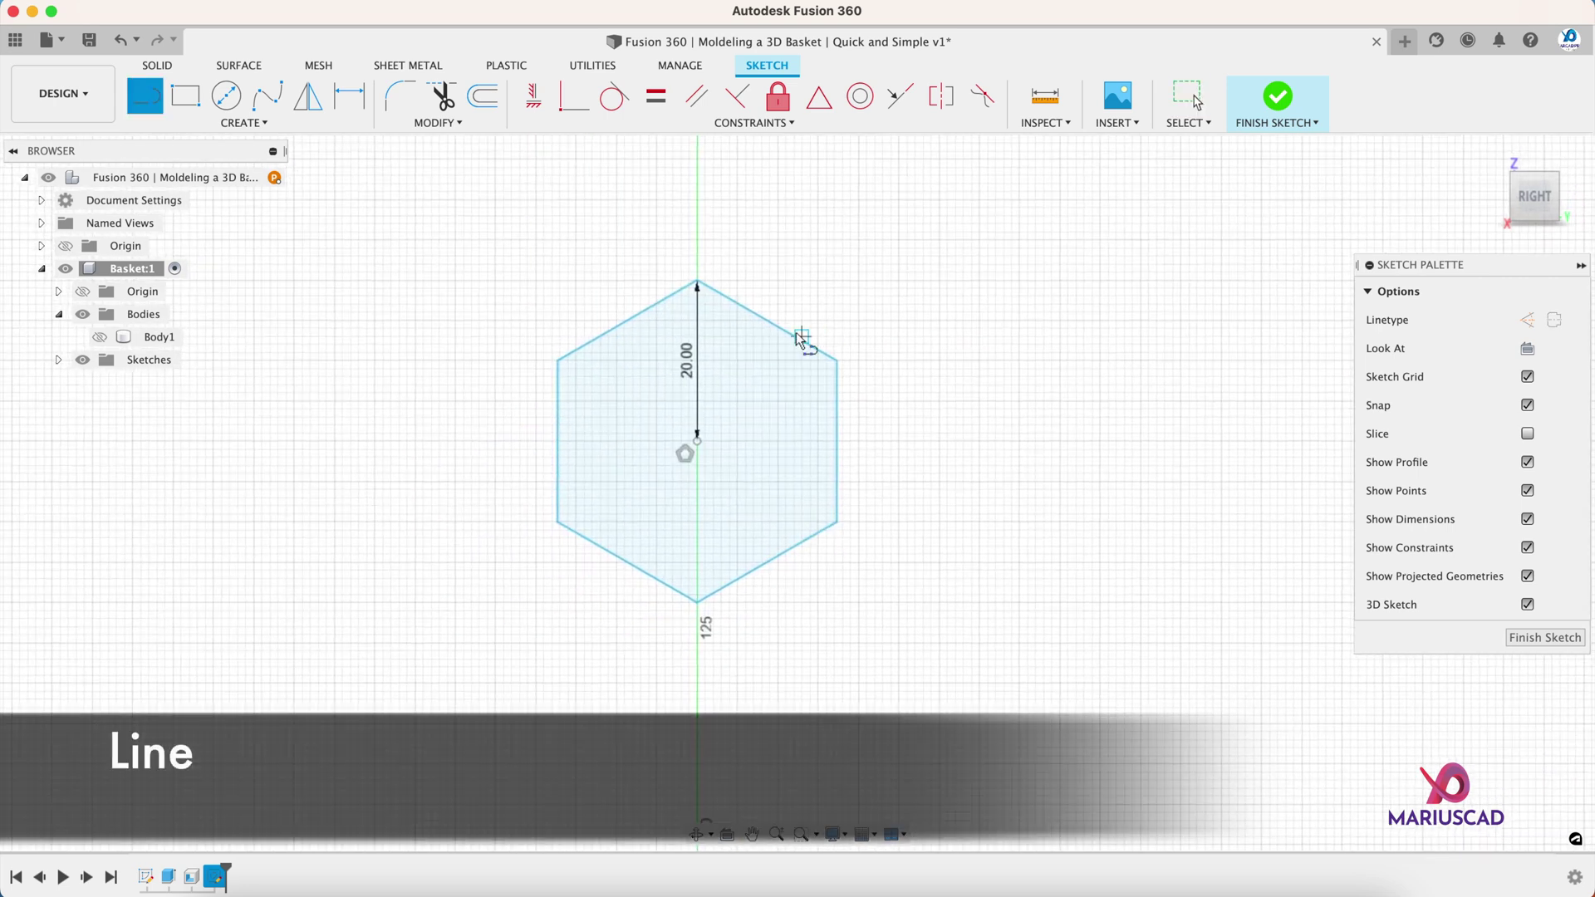
{"action": "left_click", "coordinate": [697, 441]}
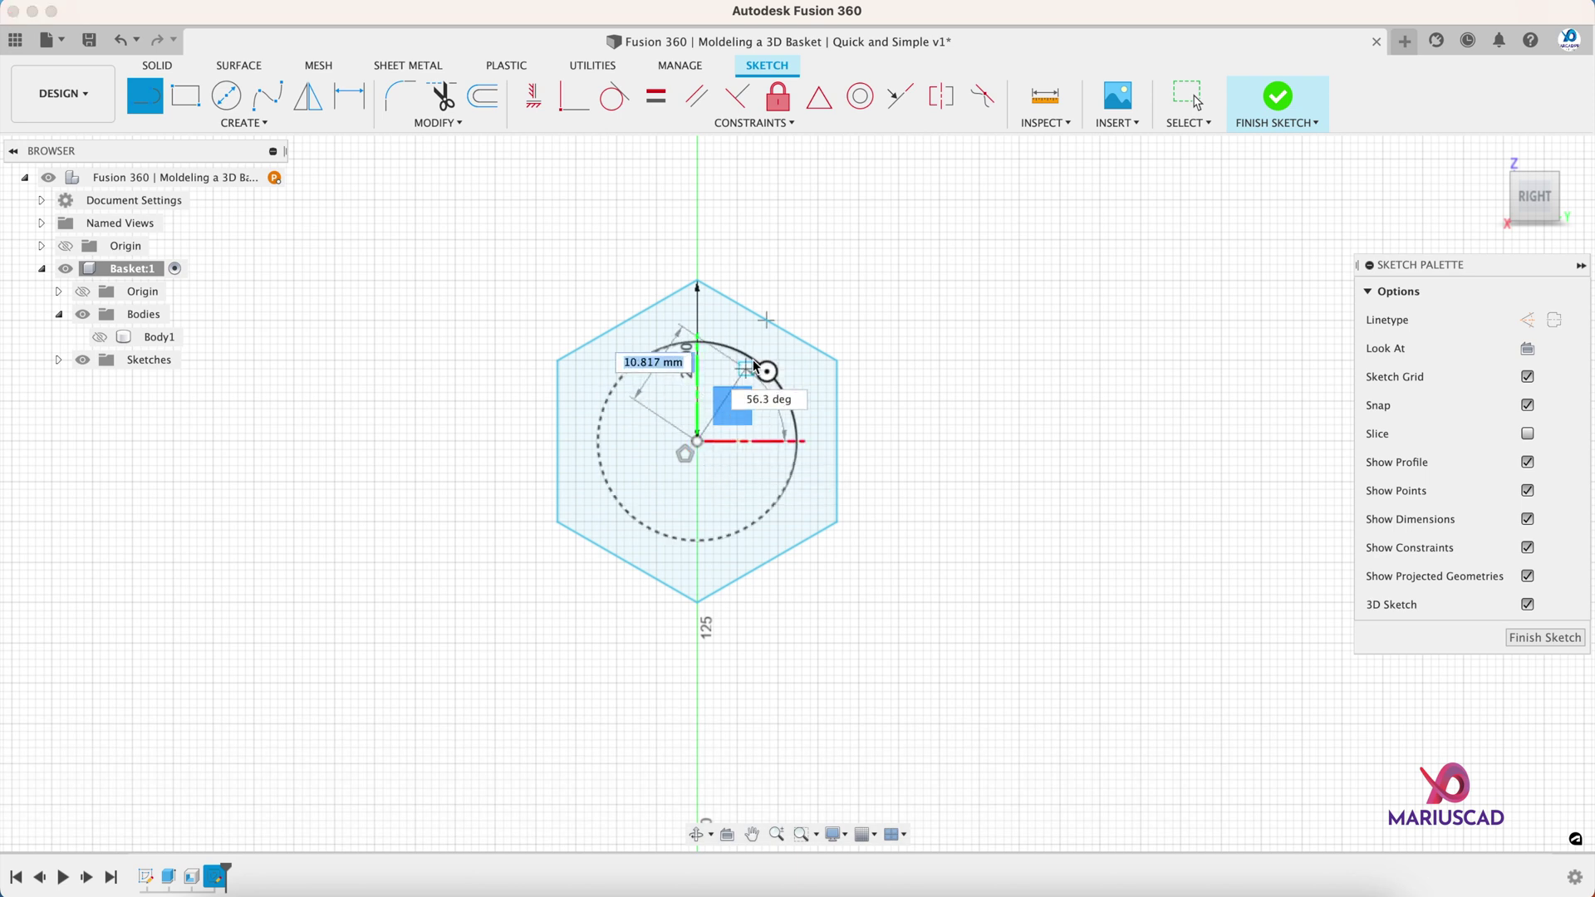
{"action": "left_click", "coordinate": [765, 321]}
{"action": "left_click", "coordinate": [765, 321]}
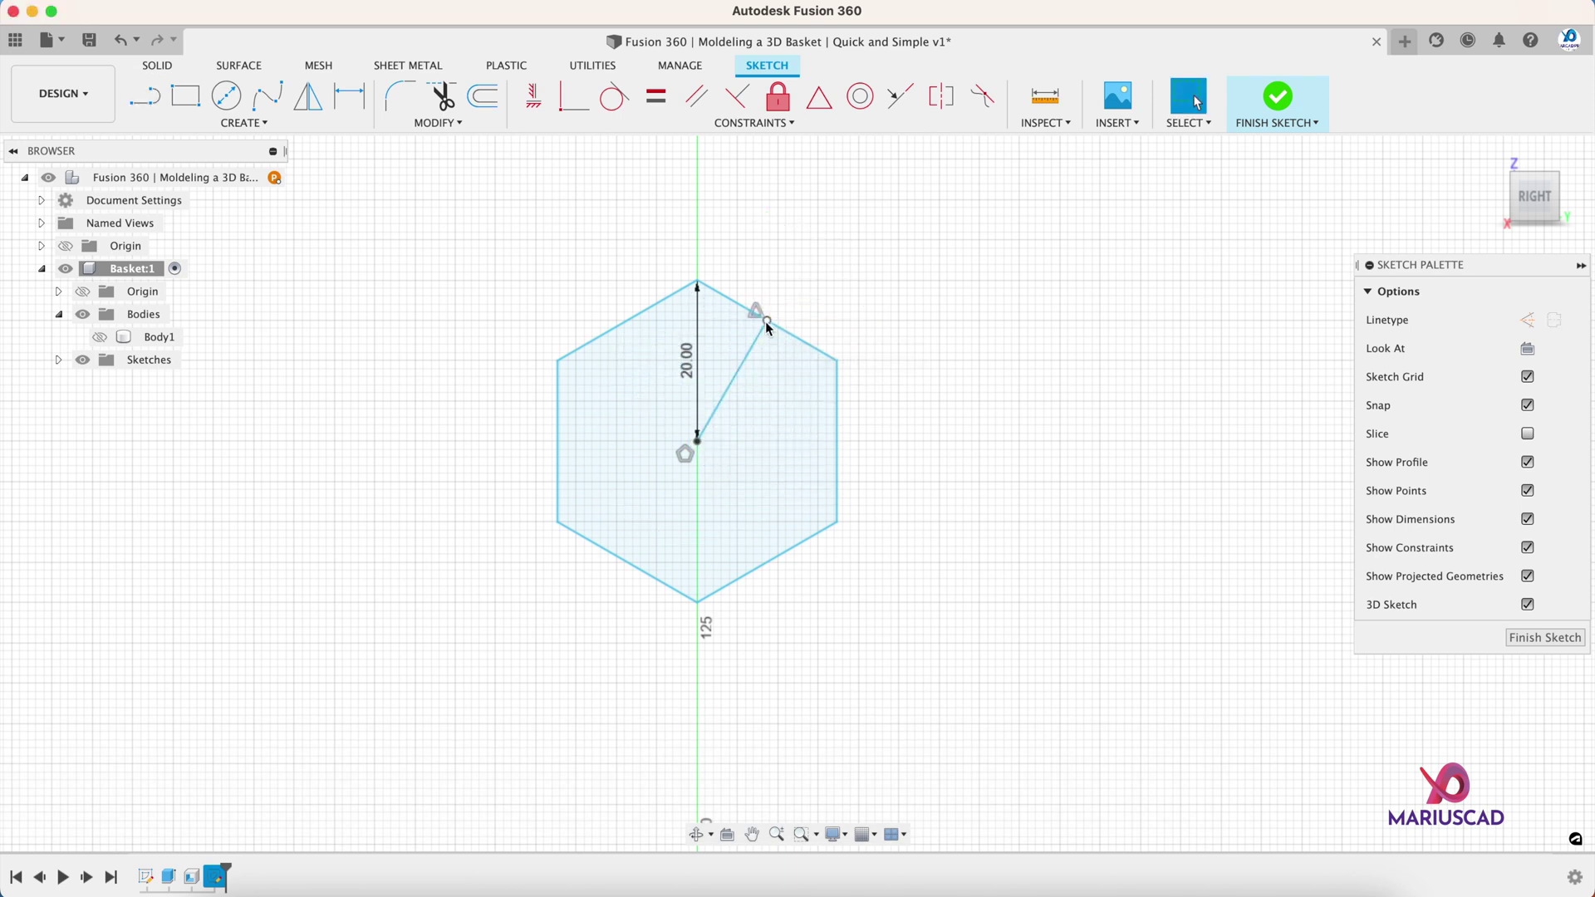
{"action": "left_click", "coordinate": [697, 441]}
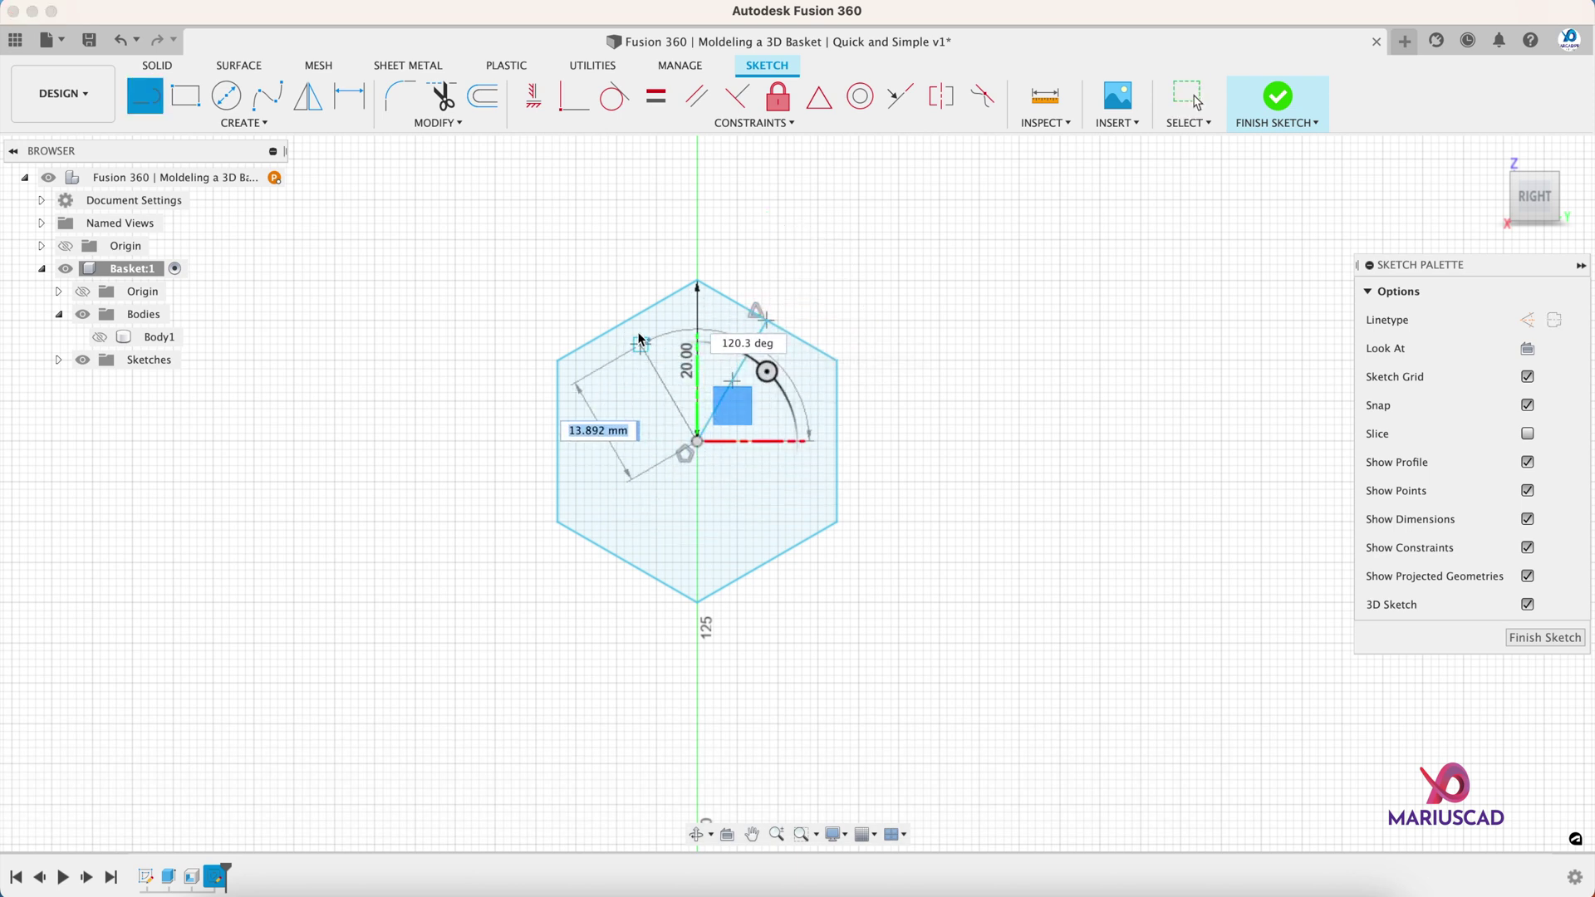
{"action": "left_click", "coordinate": [628, 321]}
{"action": "key", "text": "Escape"}
{"action": "scroll", "coordinate": [918, 420], "scroll_direction": "down", "scroll_amount": 2}
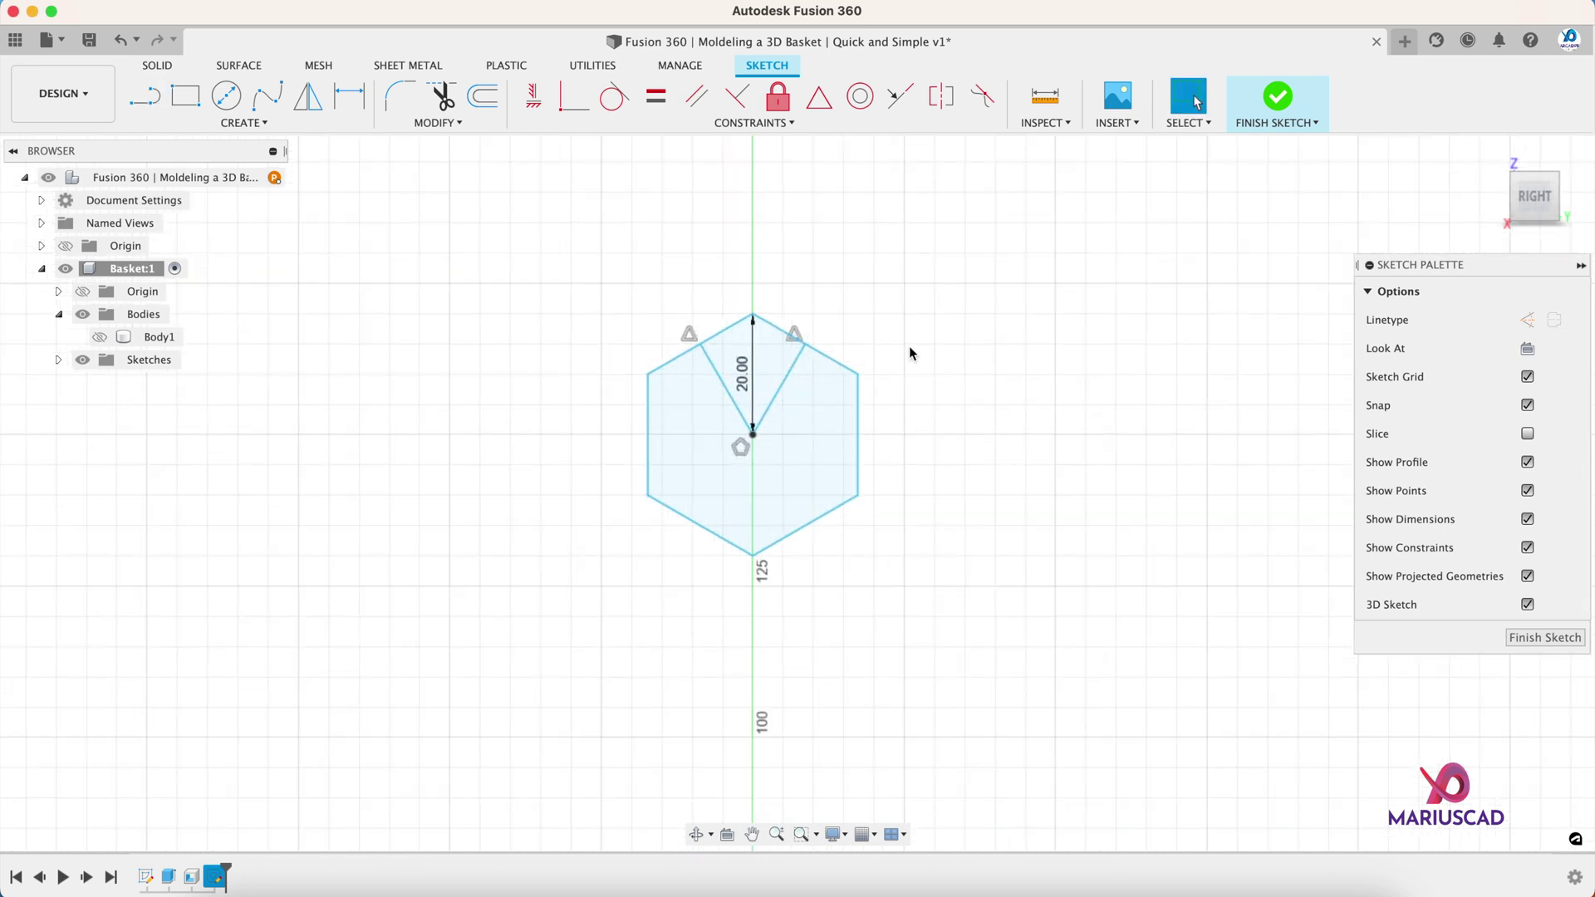
{"action": "scroll", "coordinate": [419, 466], "scroll_direction": "down", "scroll_amount": 2}
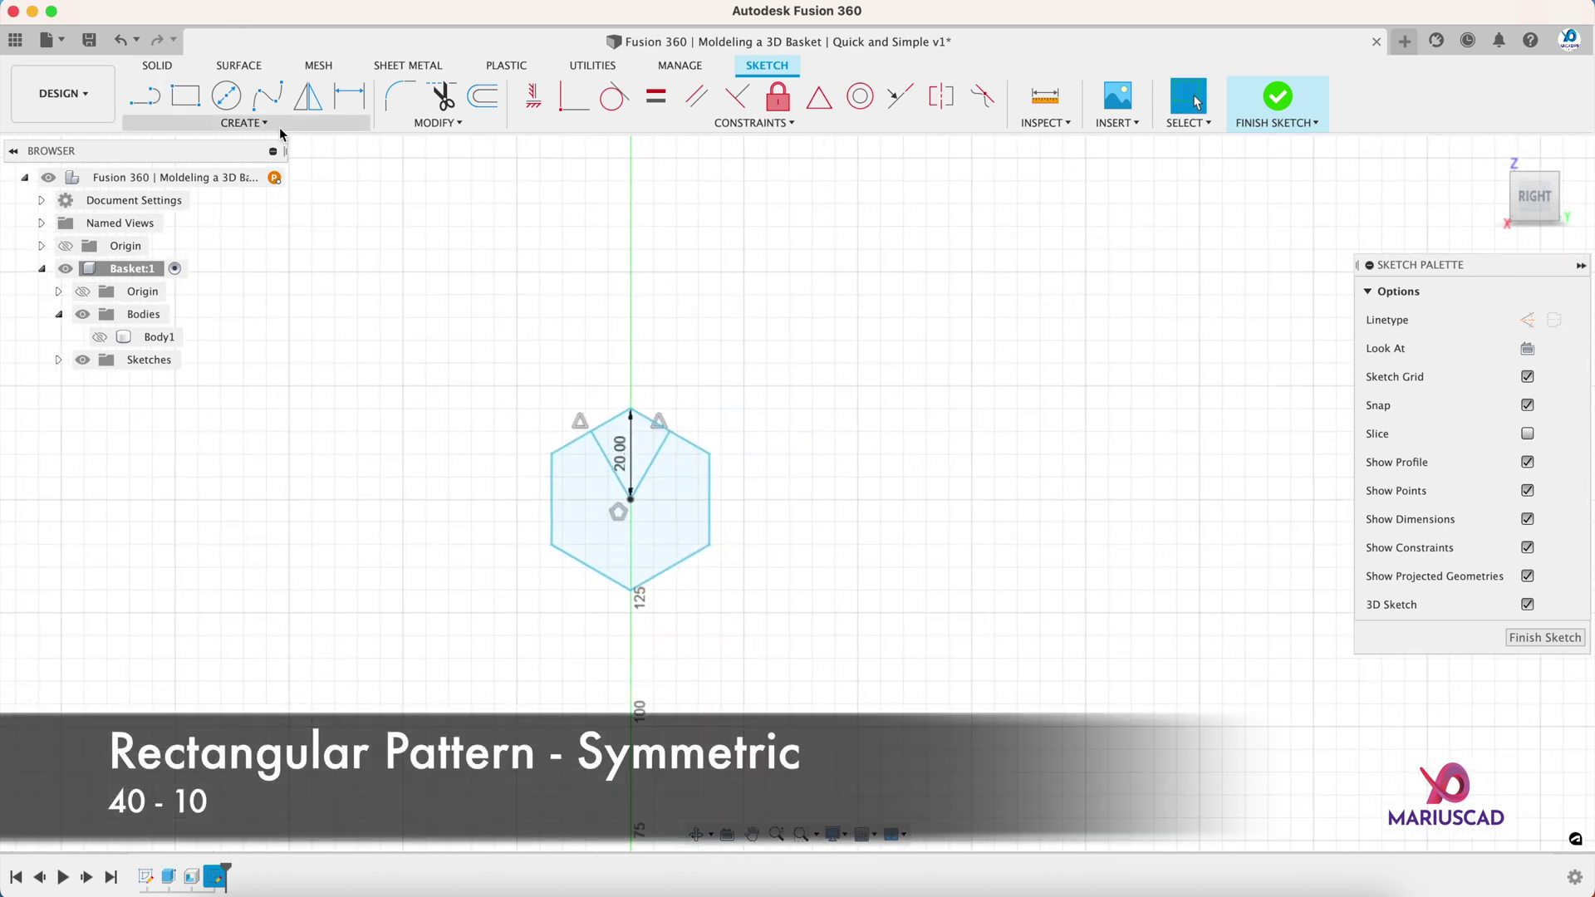
{"action": "left_click", "coordinate": [285, 131]}
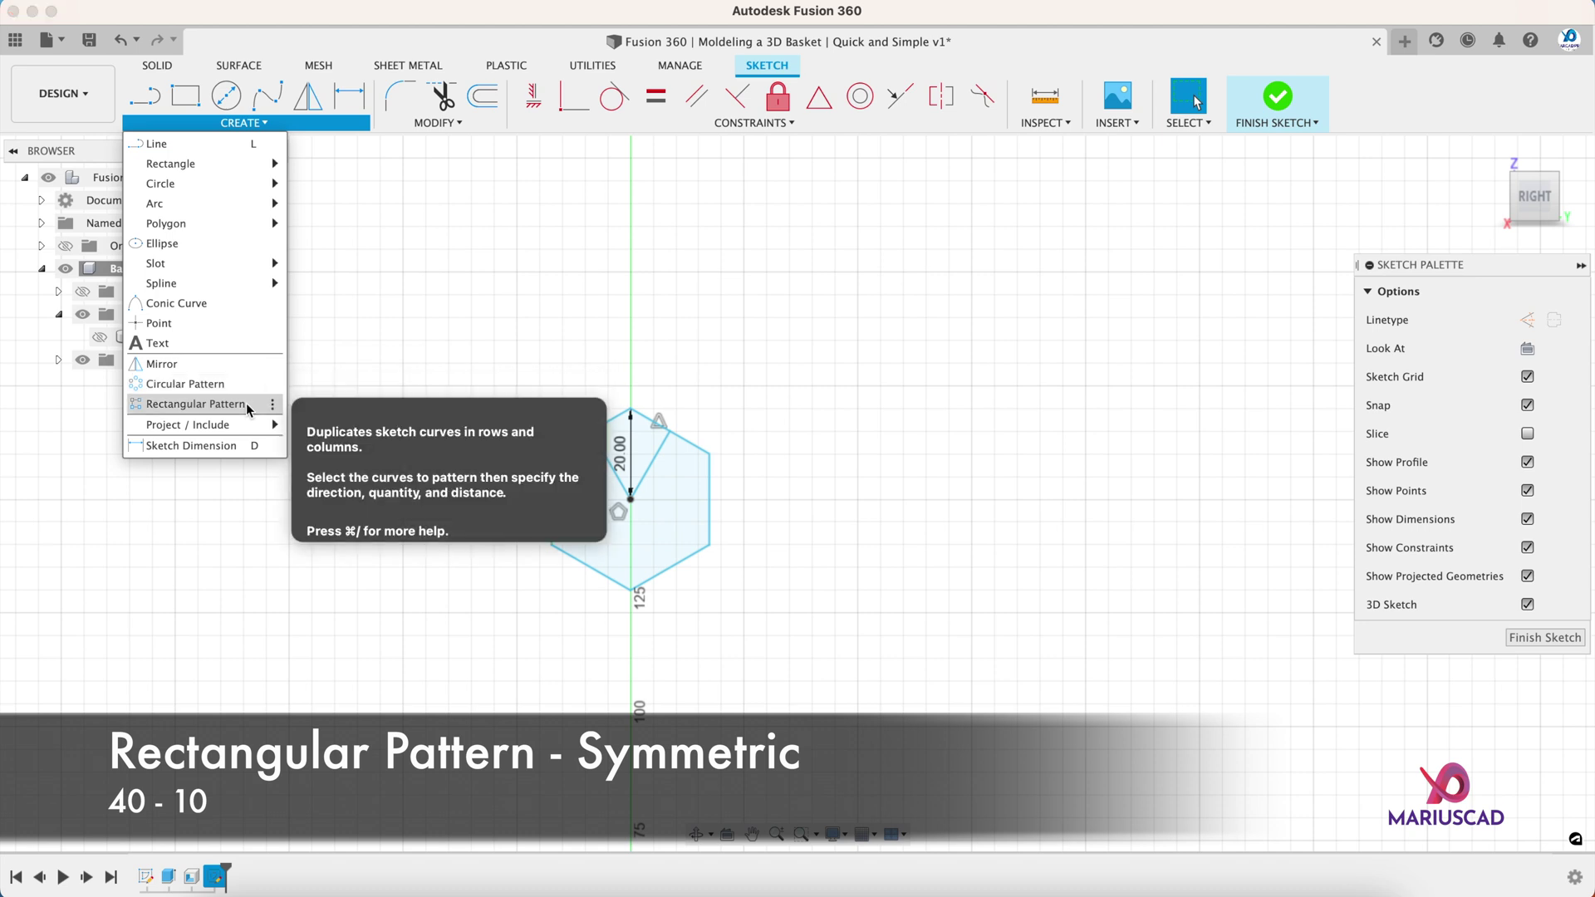
- Start a rectangular sketch pattern and select all six hexagon edges
{"action": "left_click", "coordinate": [217, 404]}
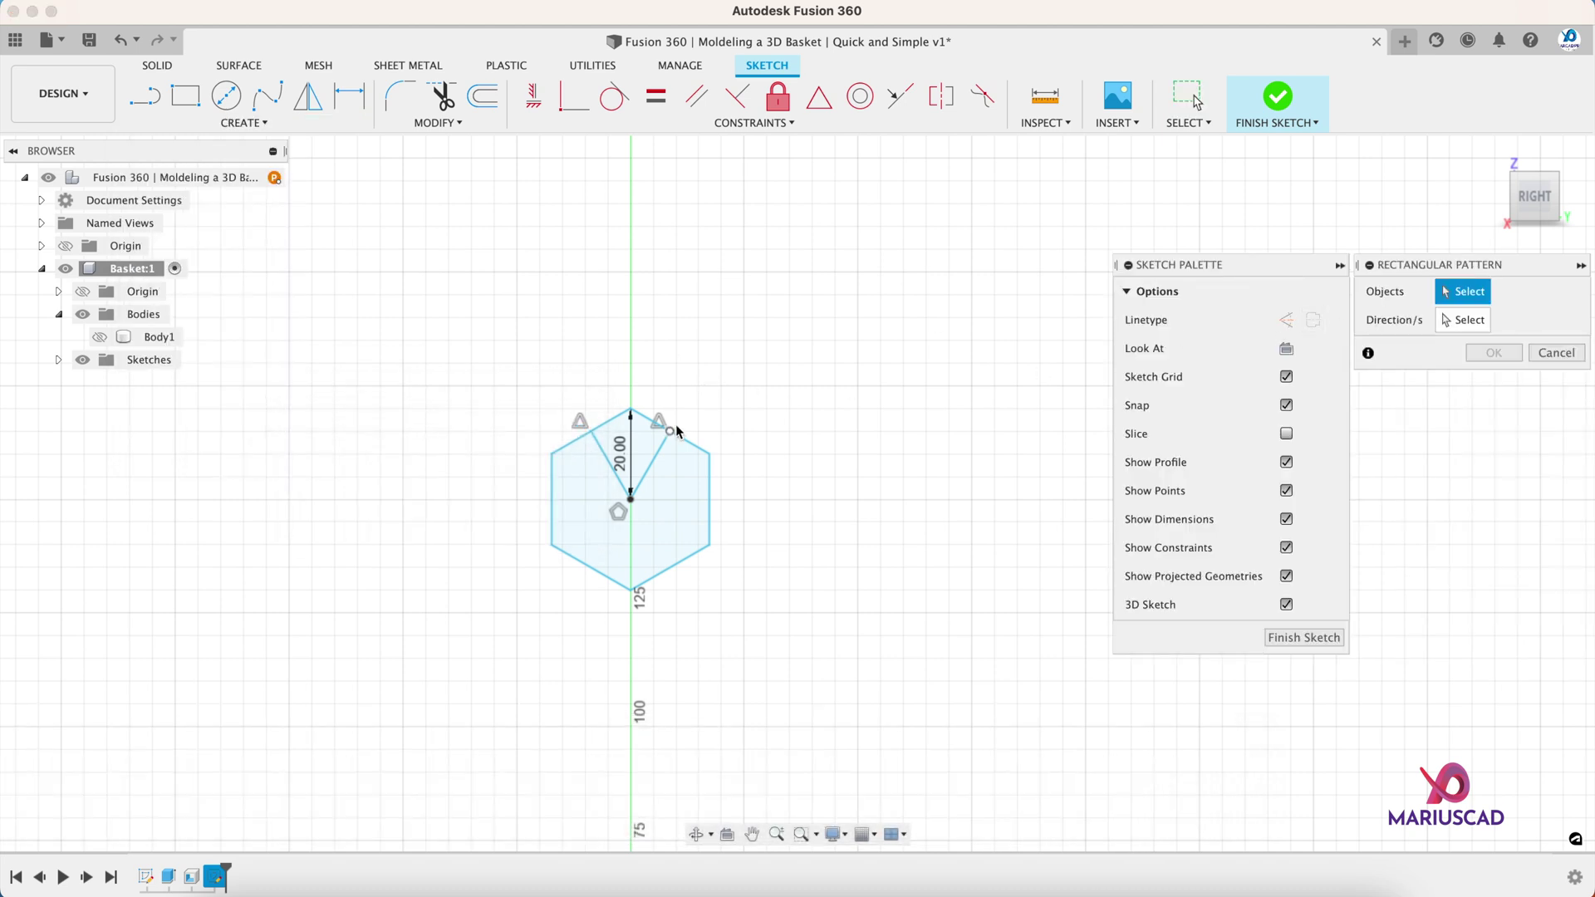
{"action": "left_click", "coordinate": [686, 443]}
{"action": "left_click", "coordinate": [607, 422]}
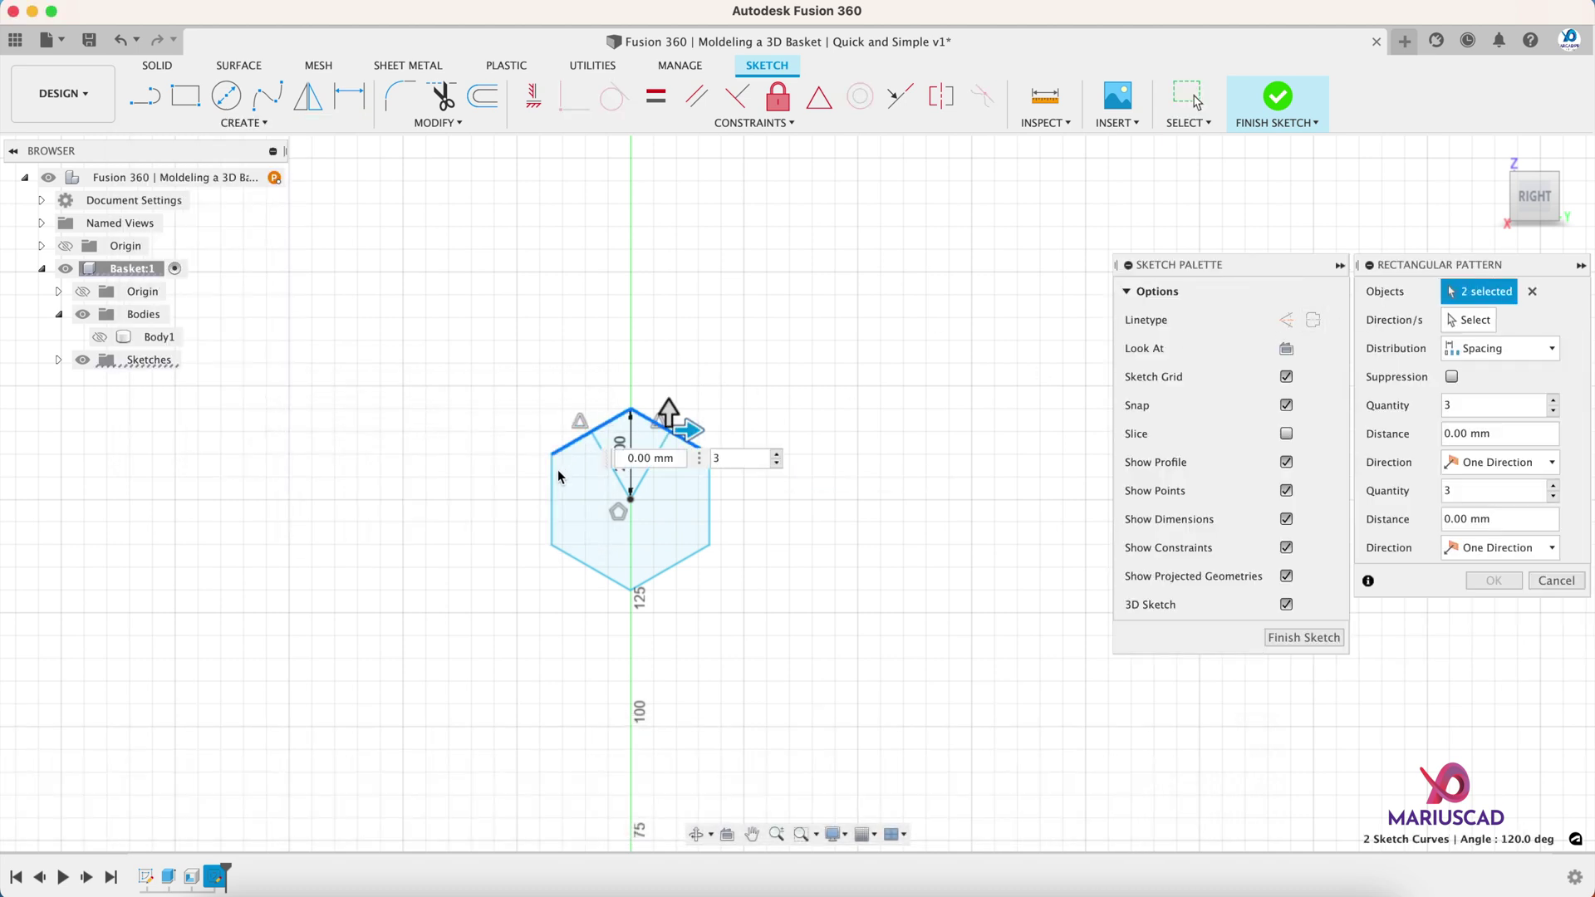
{"action": "left_click", "coordinate": [551, 507]}
{"action": "left_click", "coordinate": [586, 569]}
{"action": "left_click", "coordinate": [697, 560]}
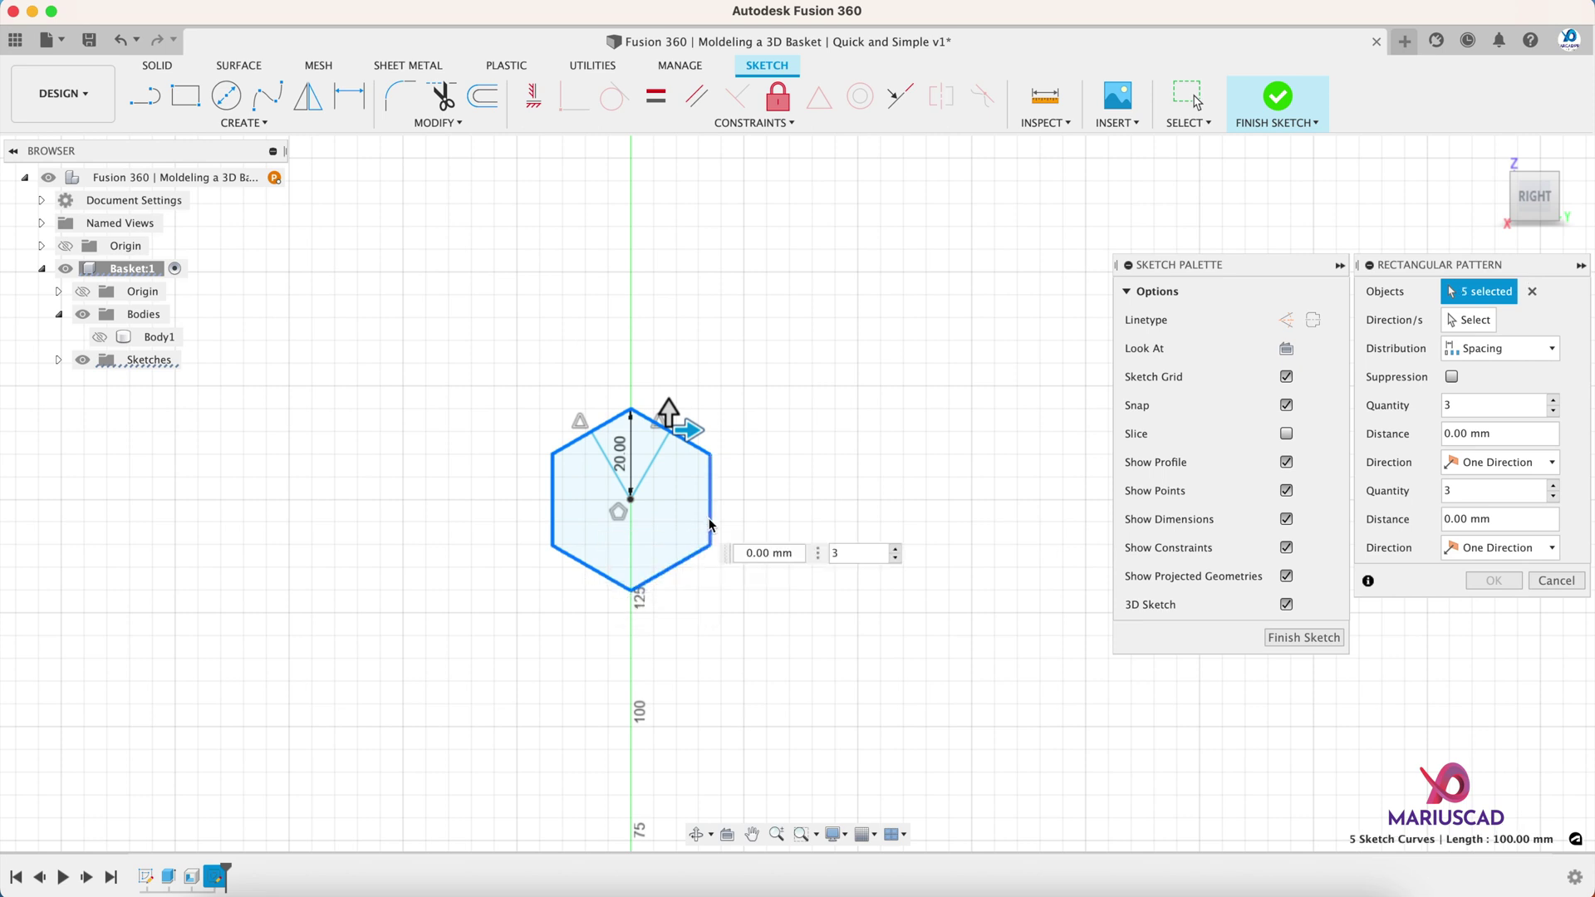
{"action": "left_click", "coordinate": [711, 506]}
- Pattern along the diagonal line with Spacing distribution, 40 mm apart, 10 copies
{"action": "left_click", "coordinate": [1450, 324]}
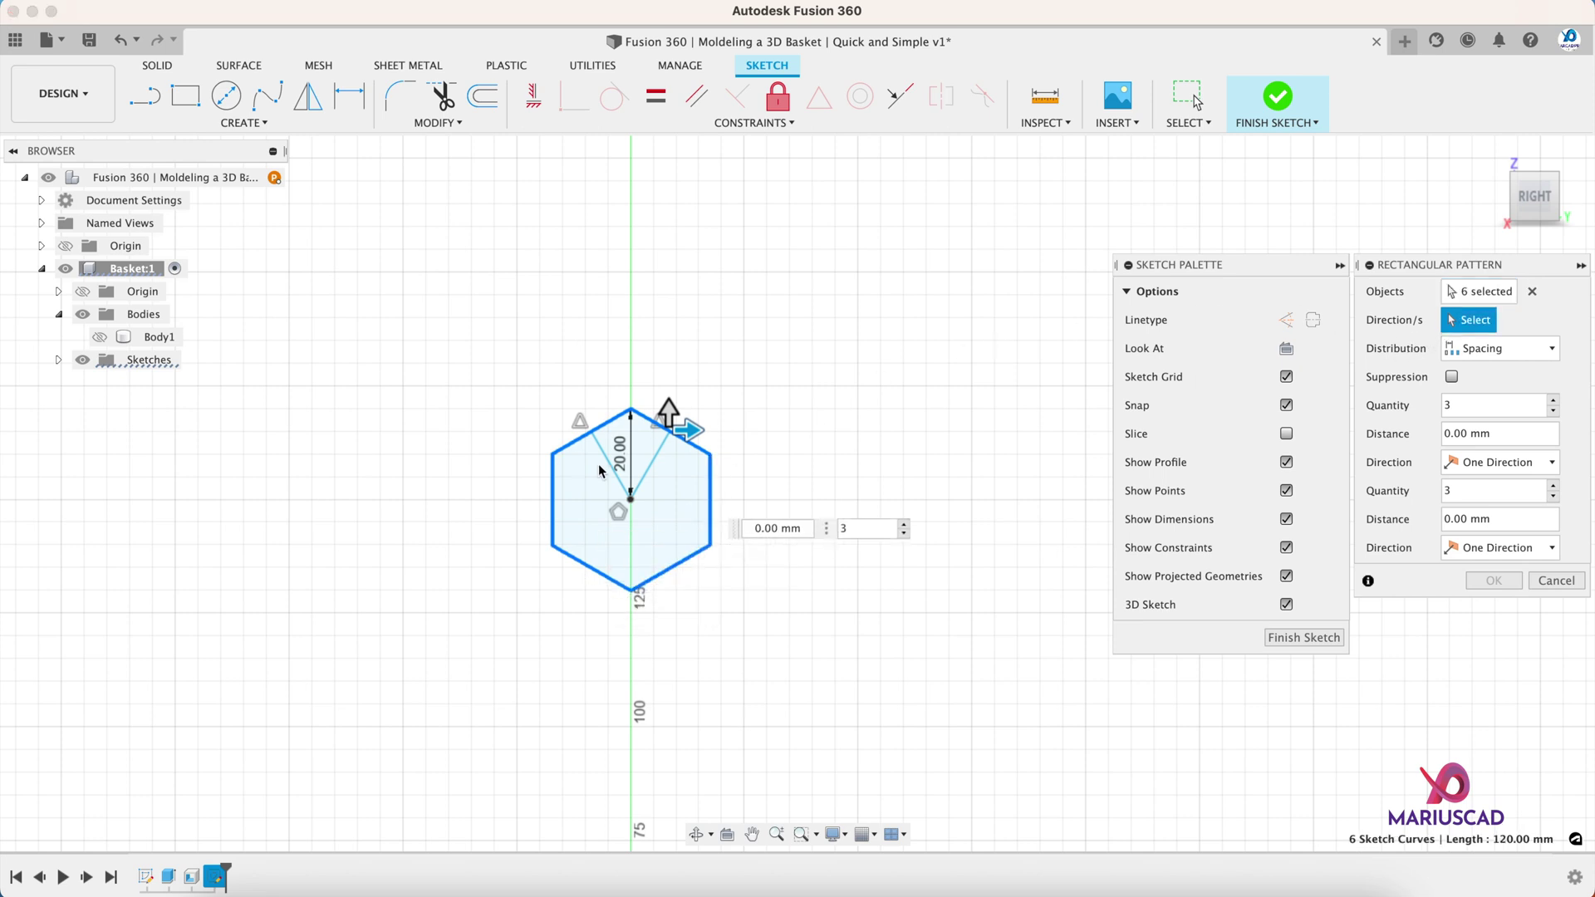
{"action": "left_click", "coordinate": [659, 463]}
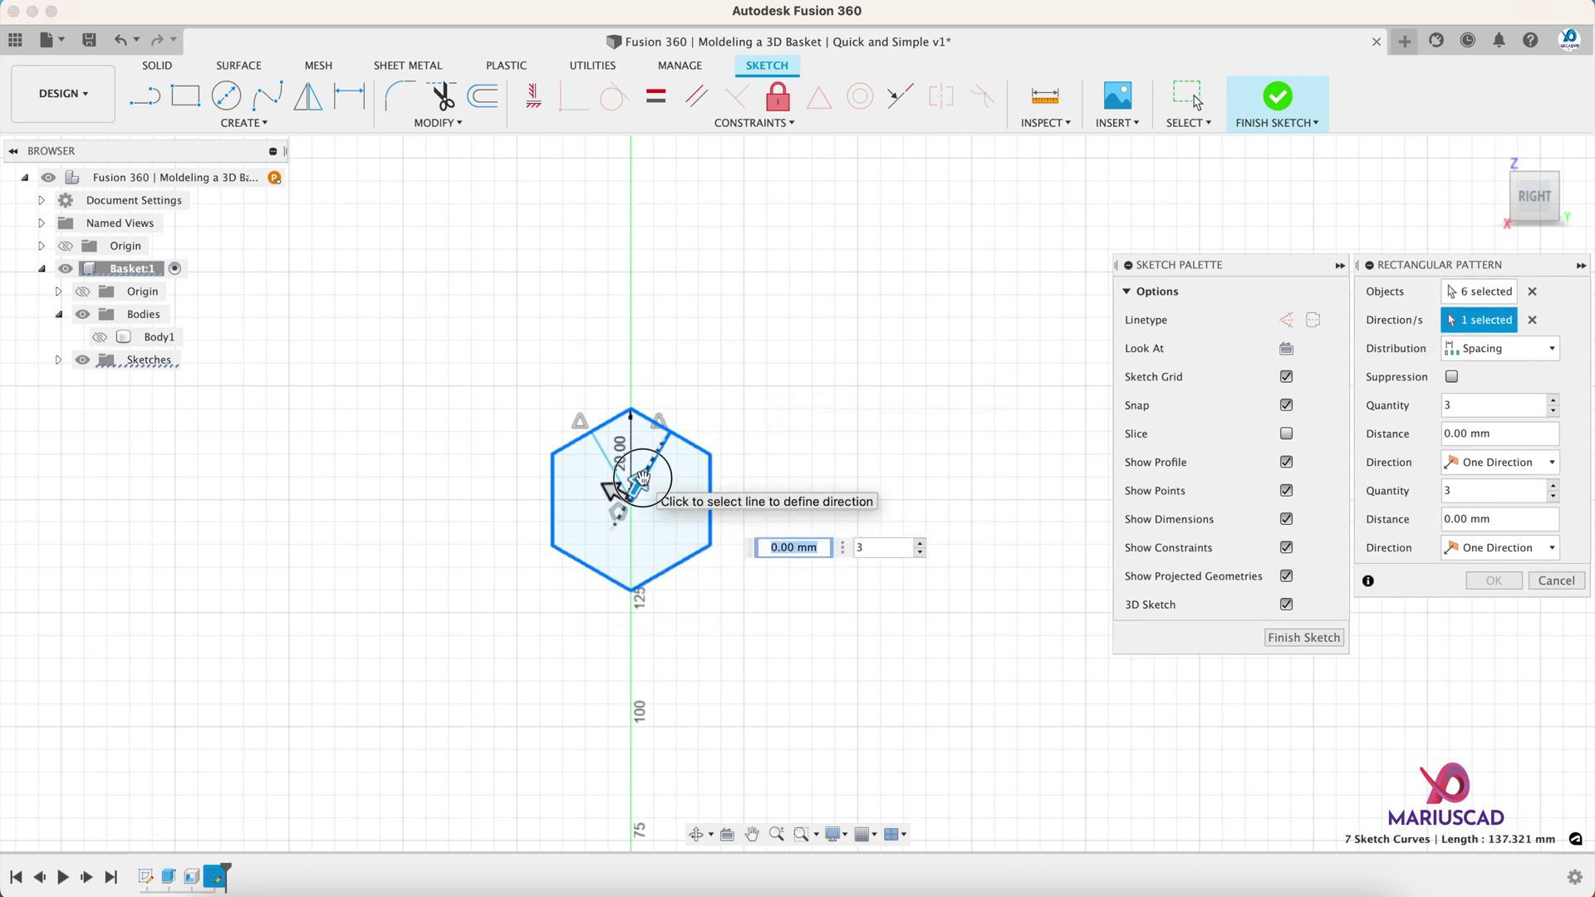
{"action": "left_click_drag", "start_coordinate": [636, 481], "coordinate": [739, 308]}
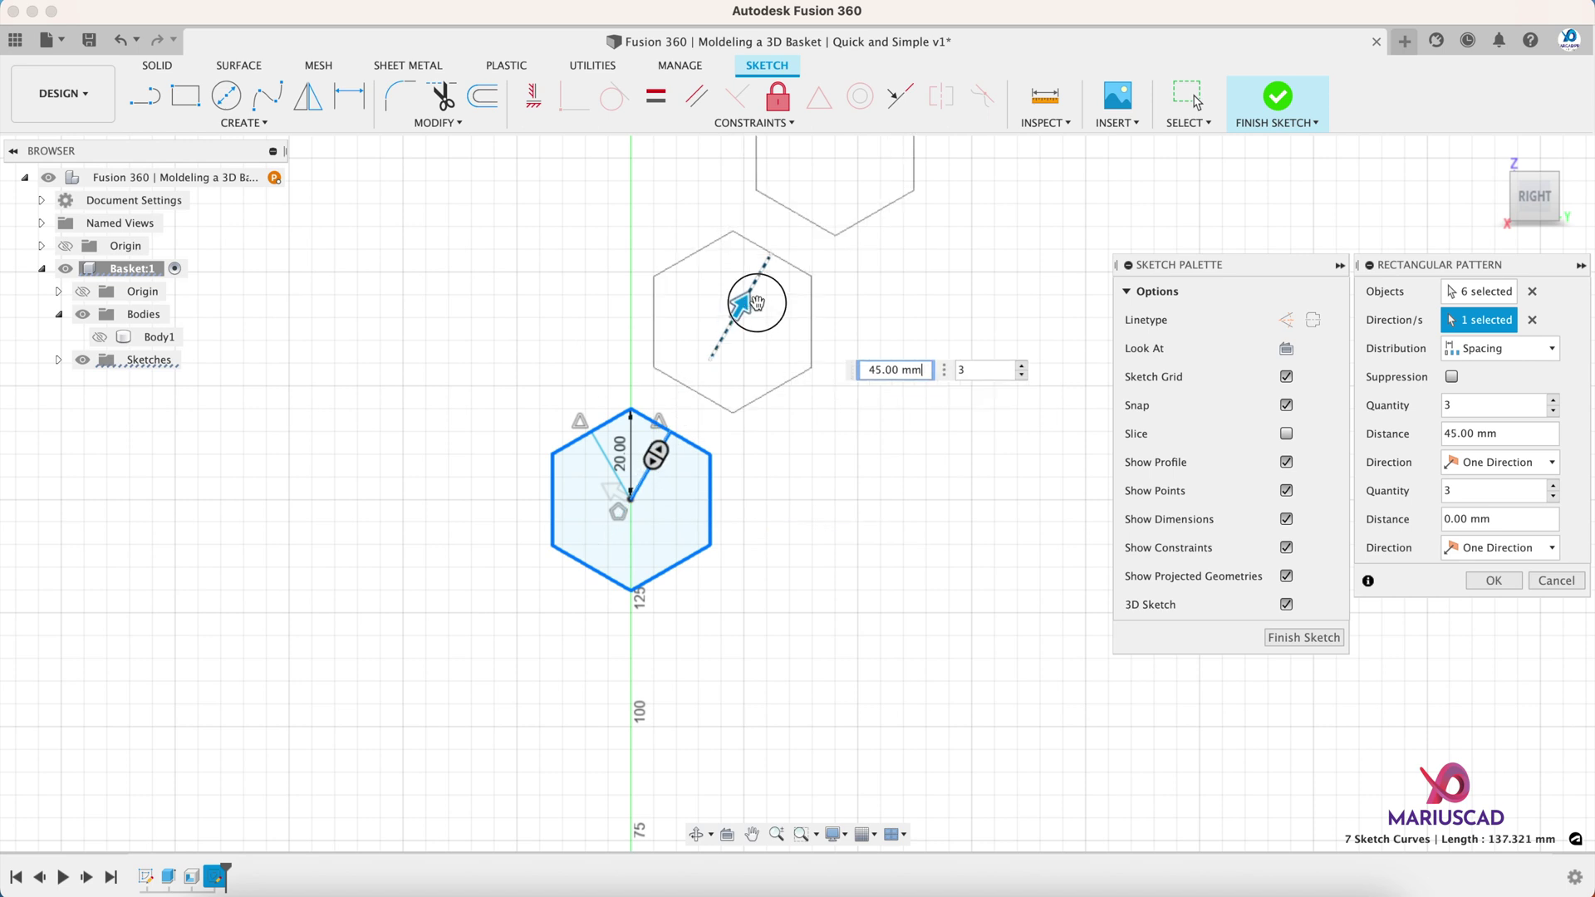
{"action": "left_click", "coordinate": [1539, 356]}
{"action": "left_click", "coordinate": [1495, 385]}
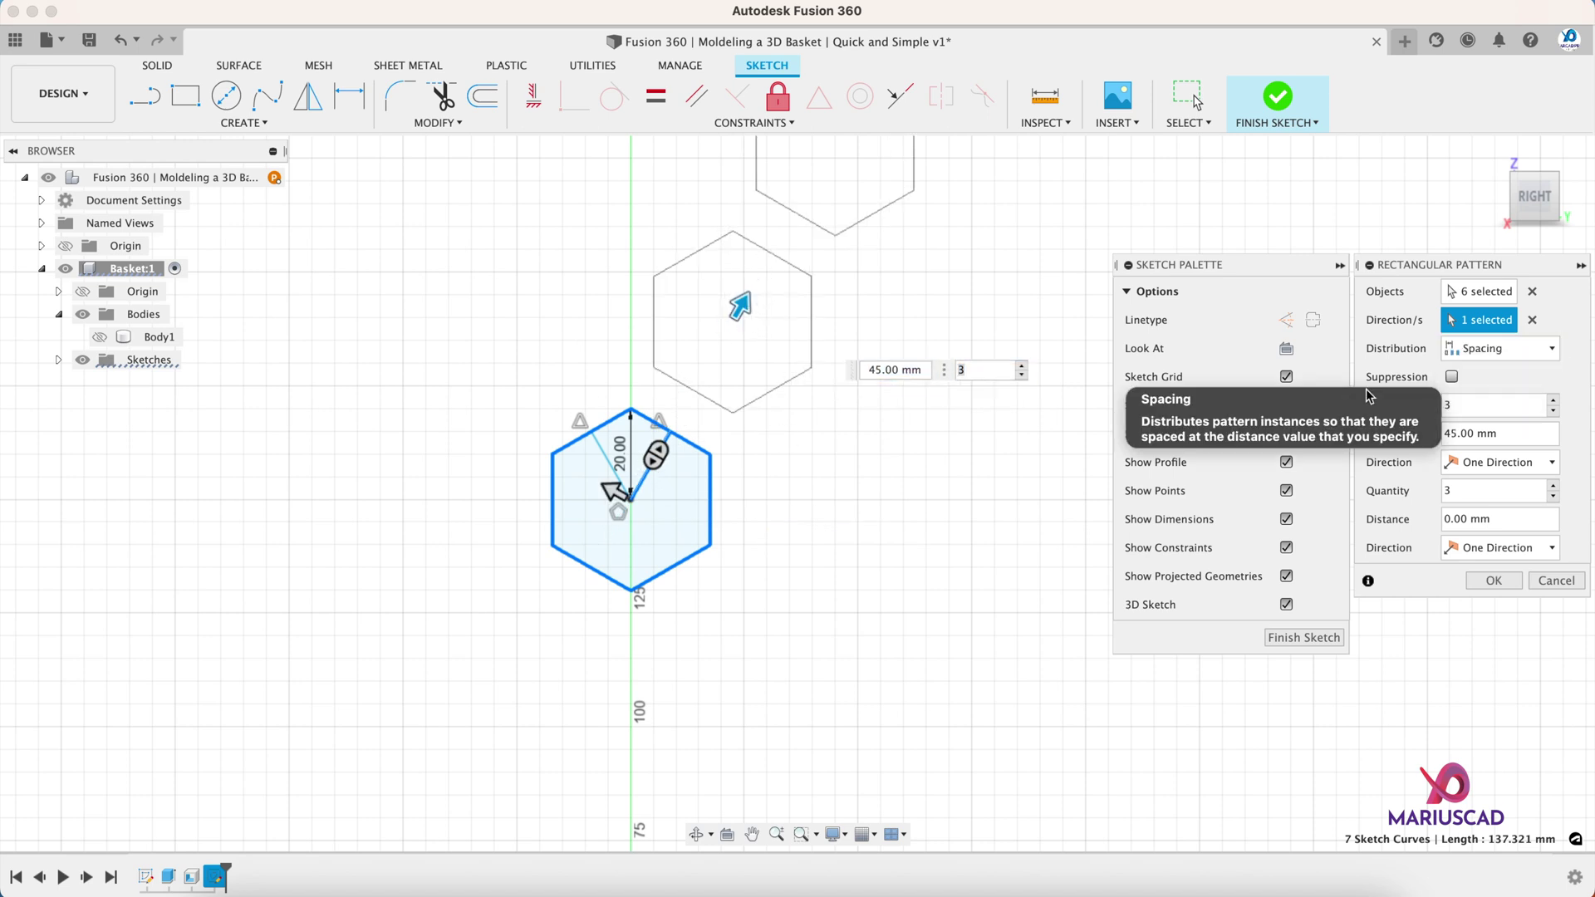
{"action": "left_click", "coordinate": [873, 370]}
{"action": "type", "text": "40"}
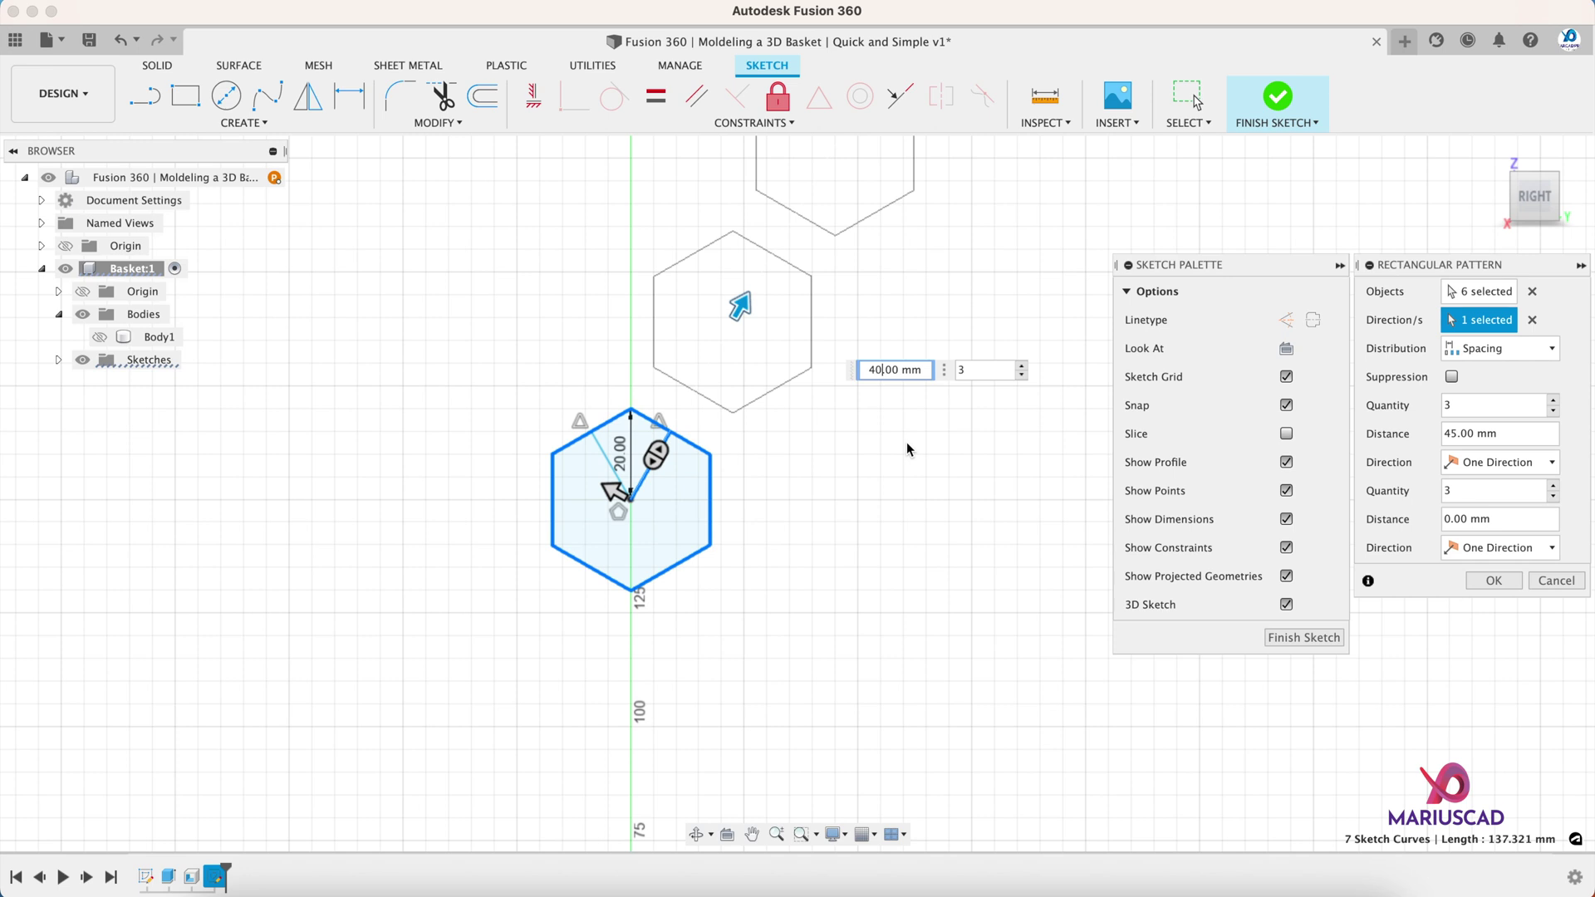
{"action": "key", "text": "Return"}
{"action": "key", "text": "Tab"}
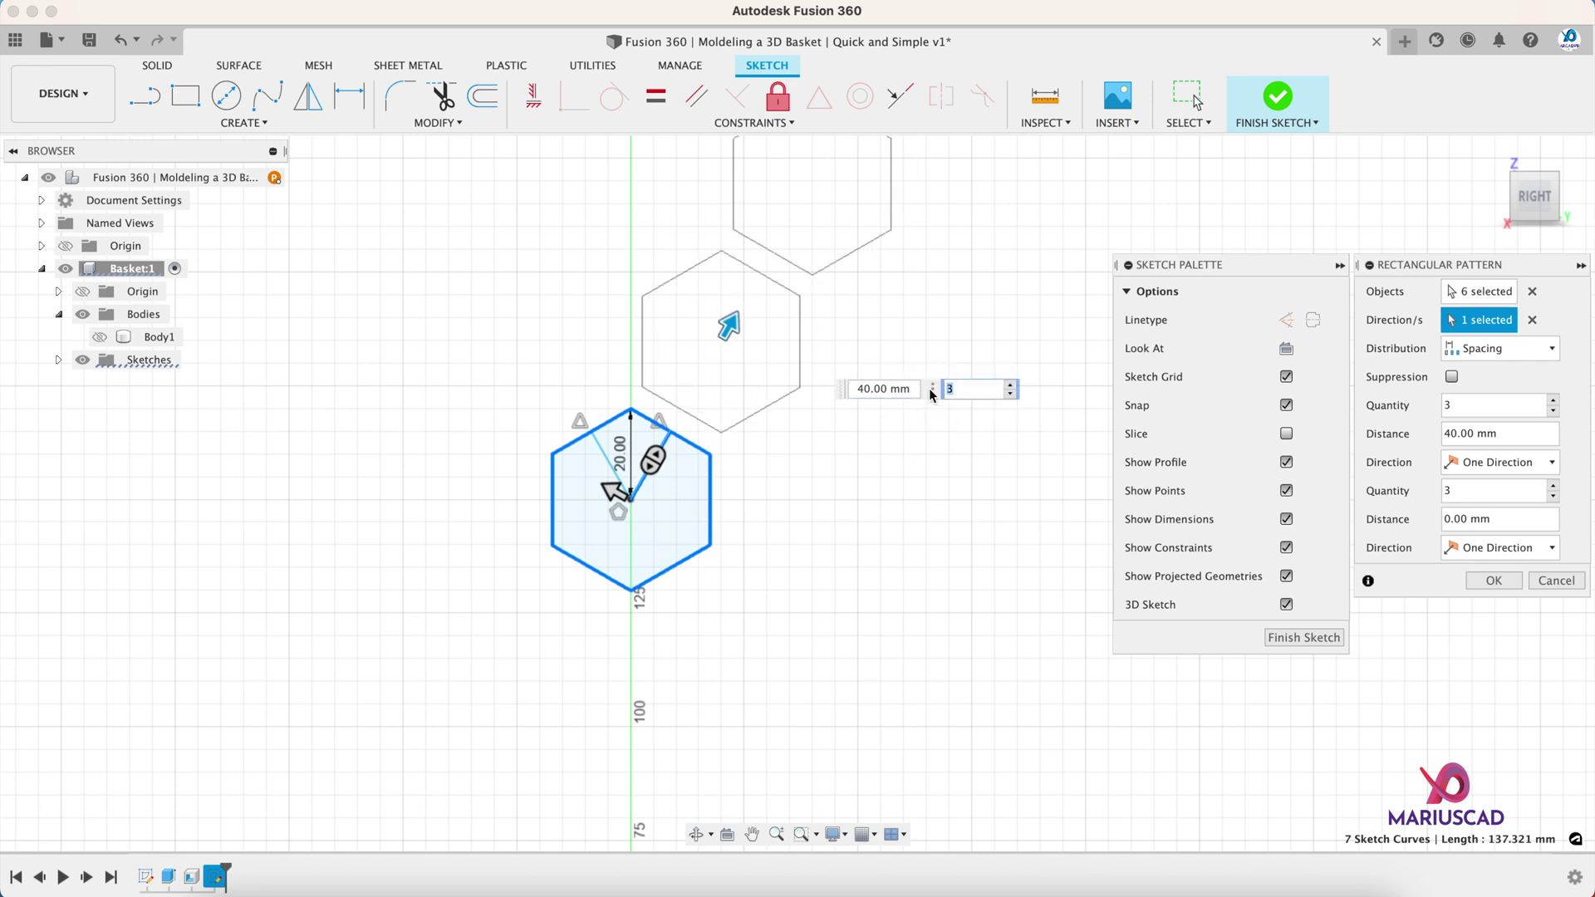
{"action": "type", "text": "10"}
{"action": "key", "text": "Tab"}
- Make the first pattern direction symmetric about the original hexagon
{"action": "scroll", "coordinate": [920, 430], "scroll_direction": "down", "scroll_amount": 5}
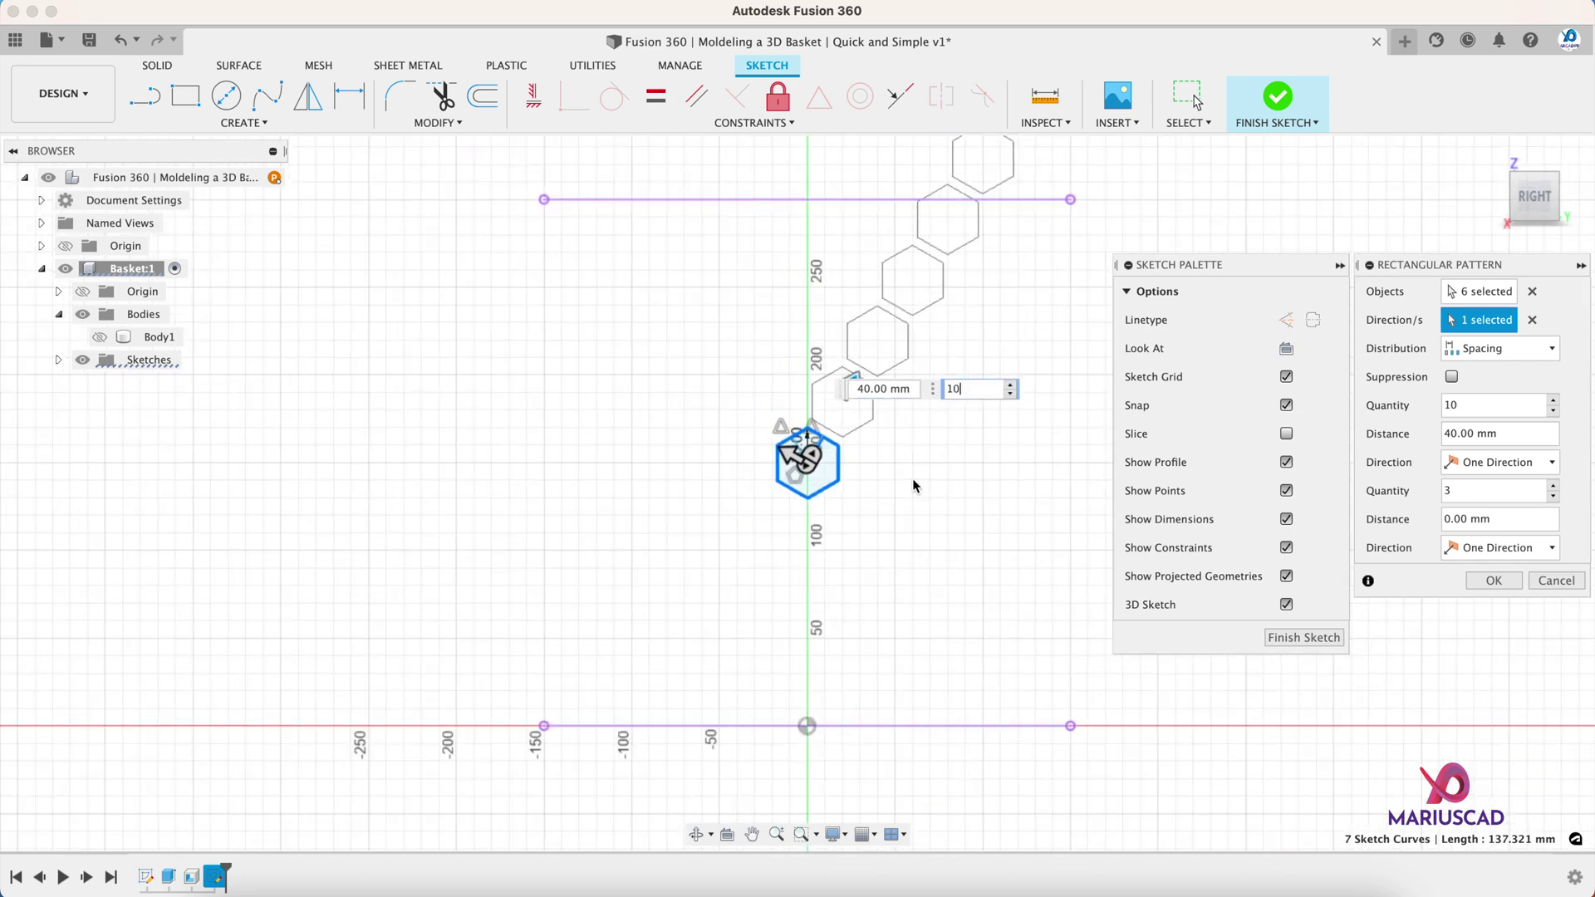
{"action": "left_click", "coordinate": [1528, 470]}
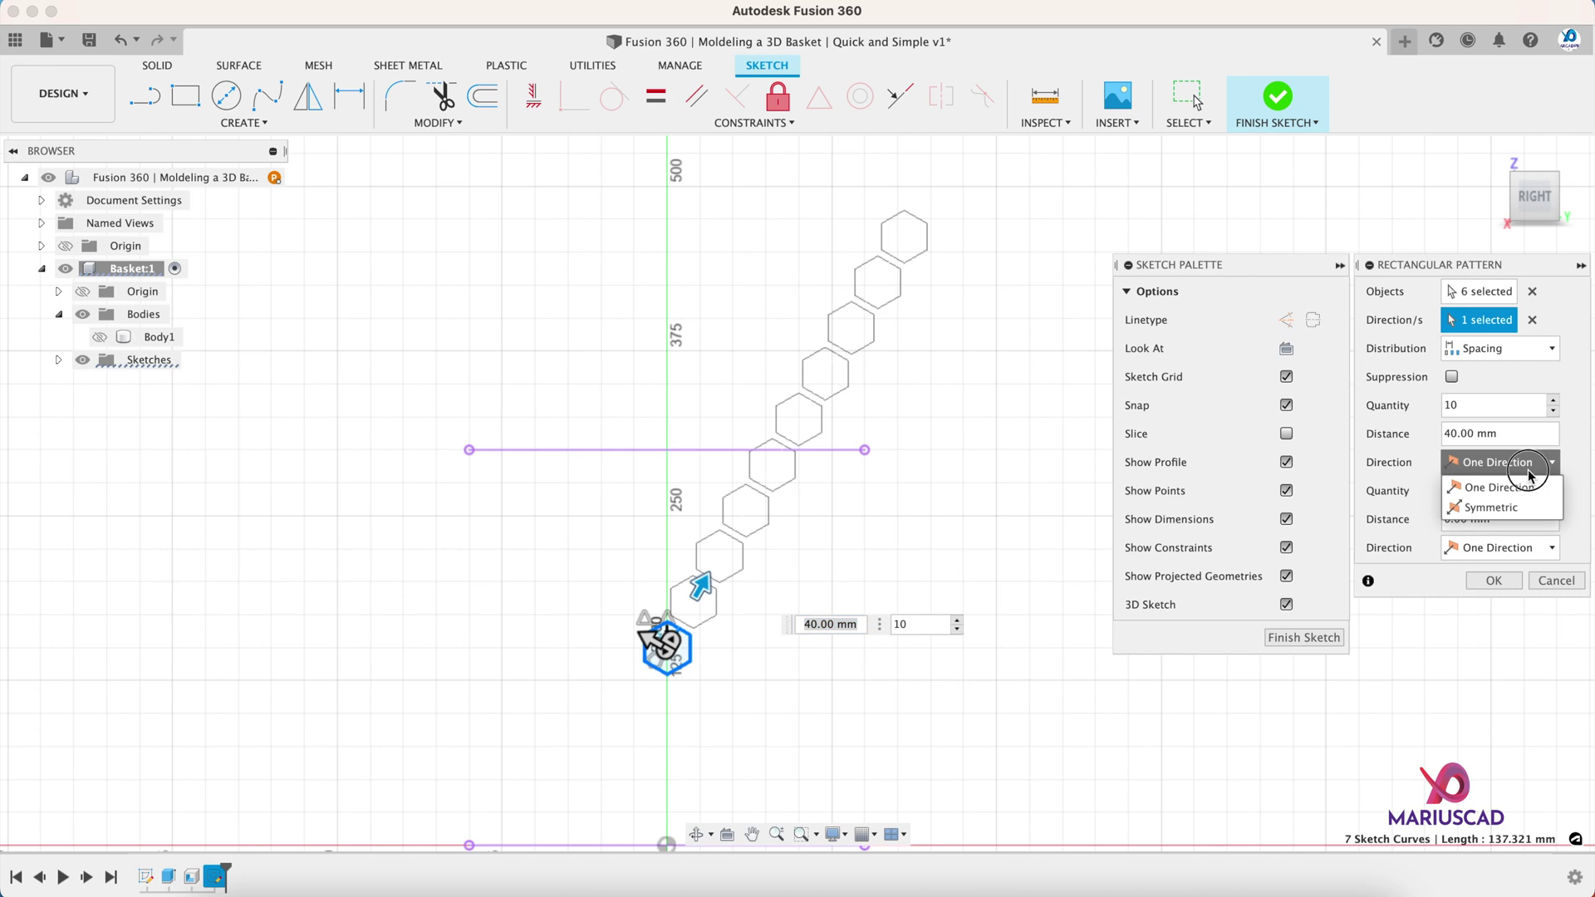
{"action": "left_click", "coordinate": [1495, 507]}
{"action": "middle_click_drag", "start_coordinate": [734, 766], "coordinate": [780, 398]}
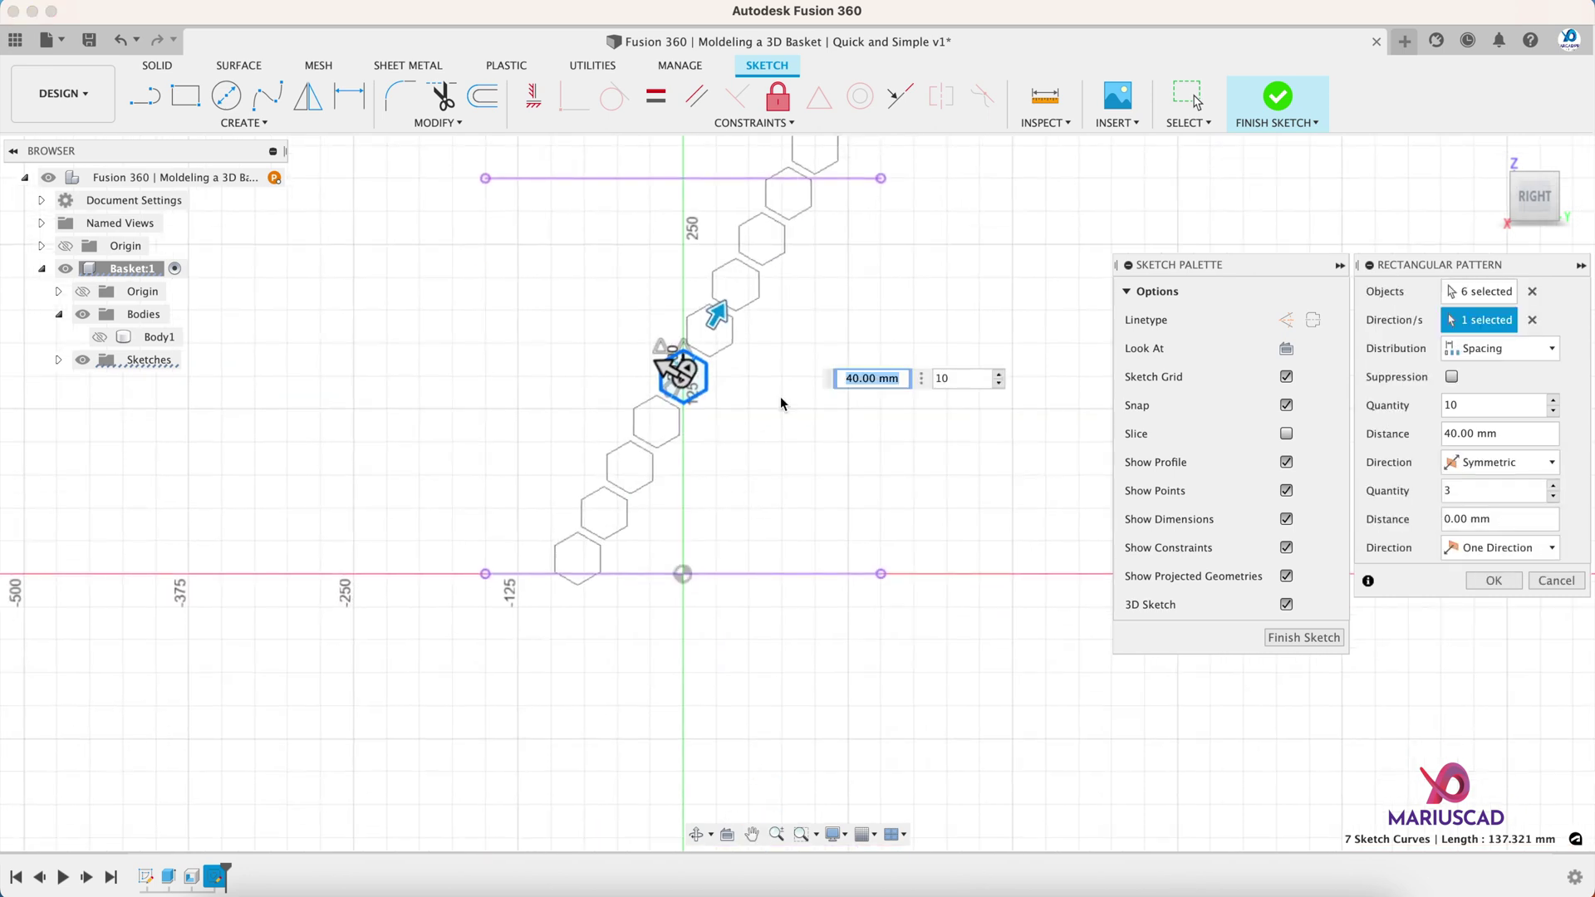
{"action": "middle_click_drag", "start_coordinate": [836, 287], "coordinate": [818, 365]}
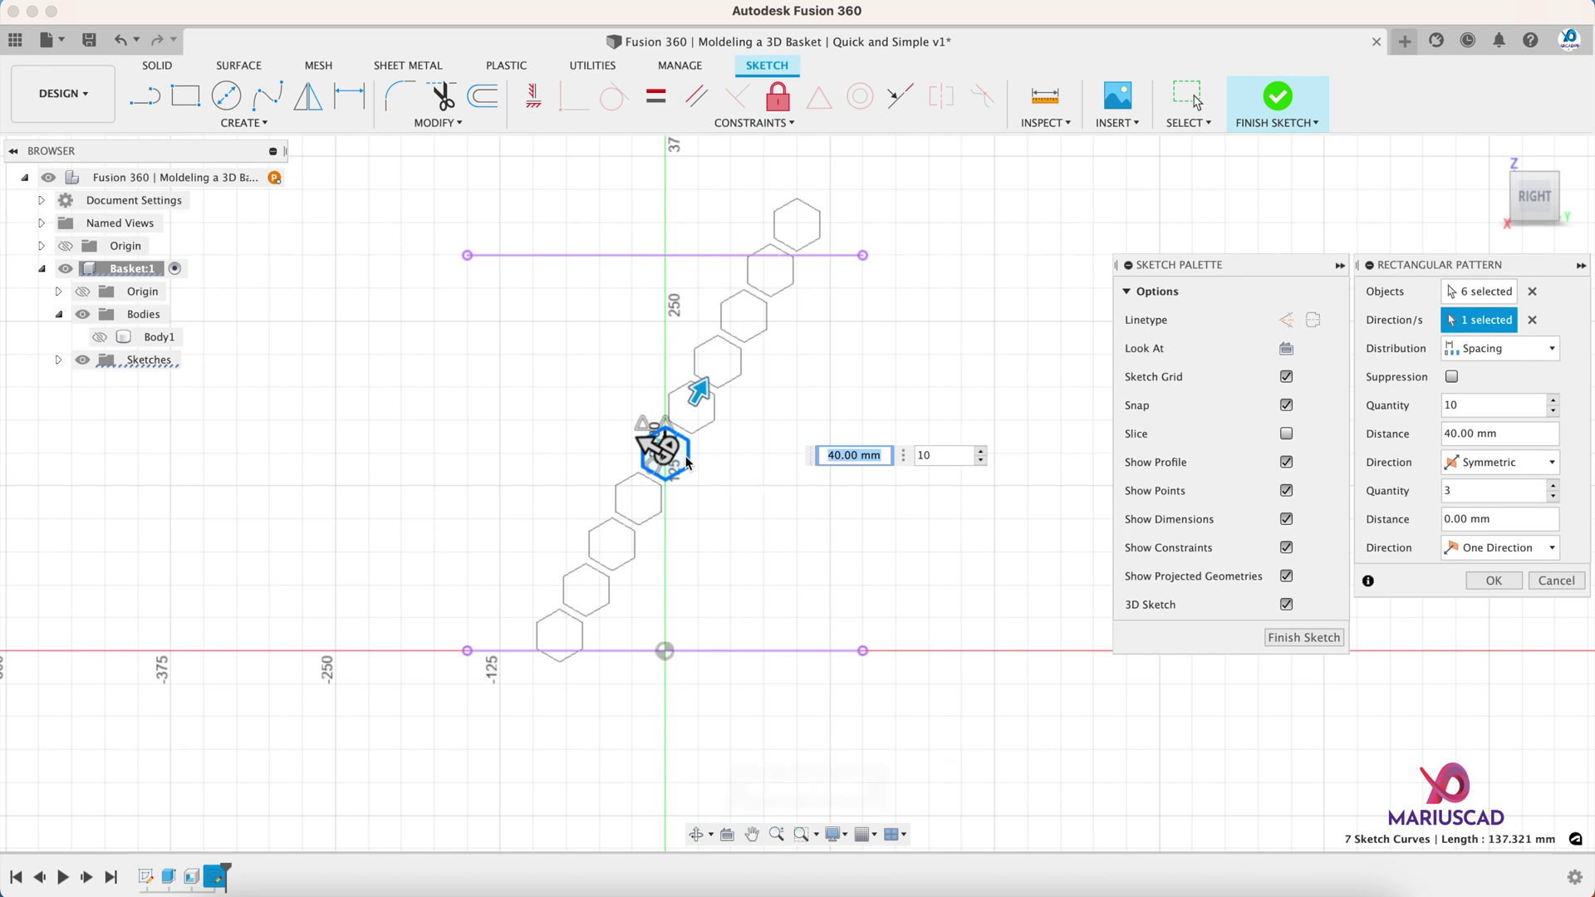
{"action": "key", "text": "Tab"}
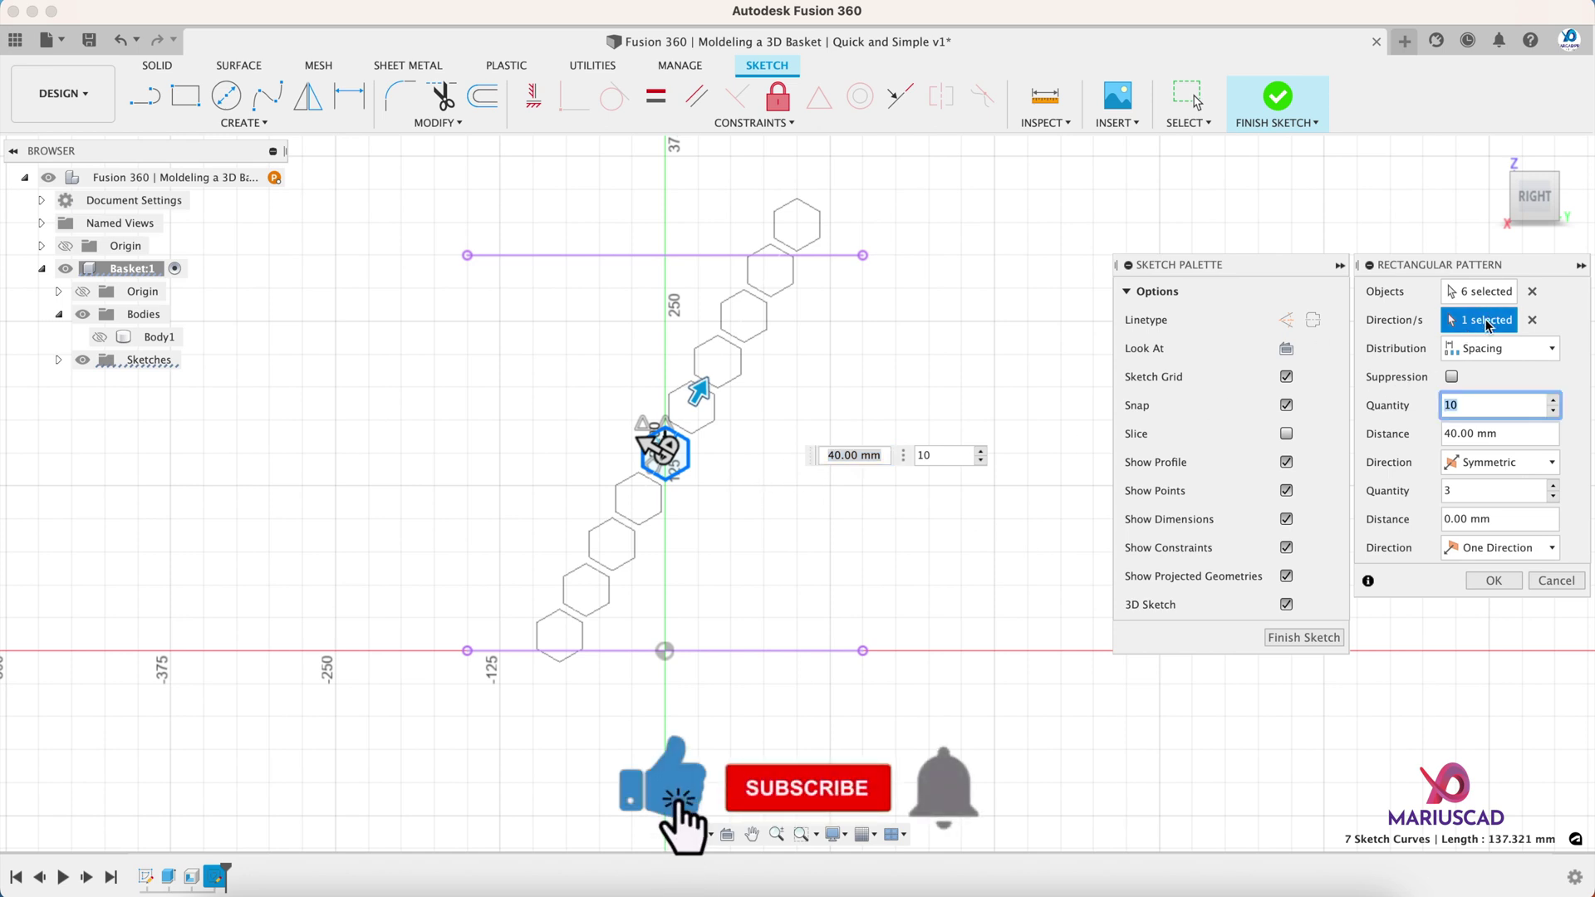
- Add a second direction along the hexagon's left slanted edge: 40 mm, 10 copies, symmetric, and confirm
{"action": "scroll", "coordinate": [665, 441], "scroll_direction": "up", "scroll_amount": 5}
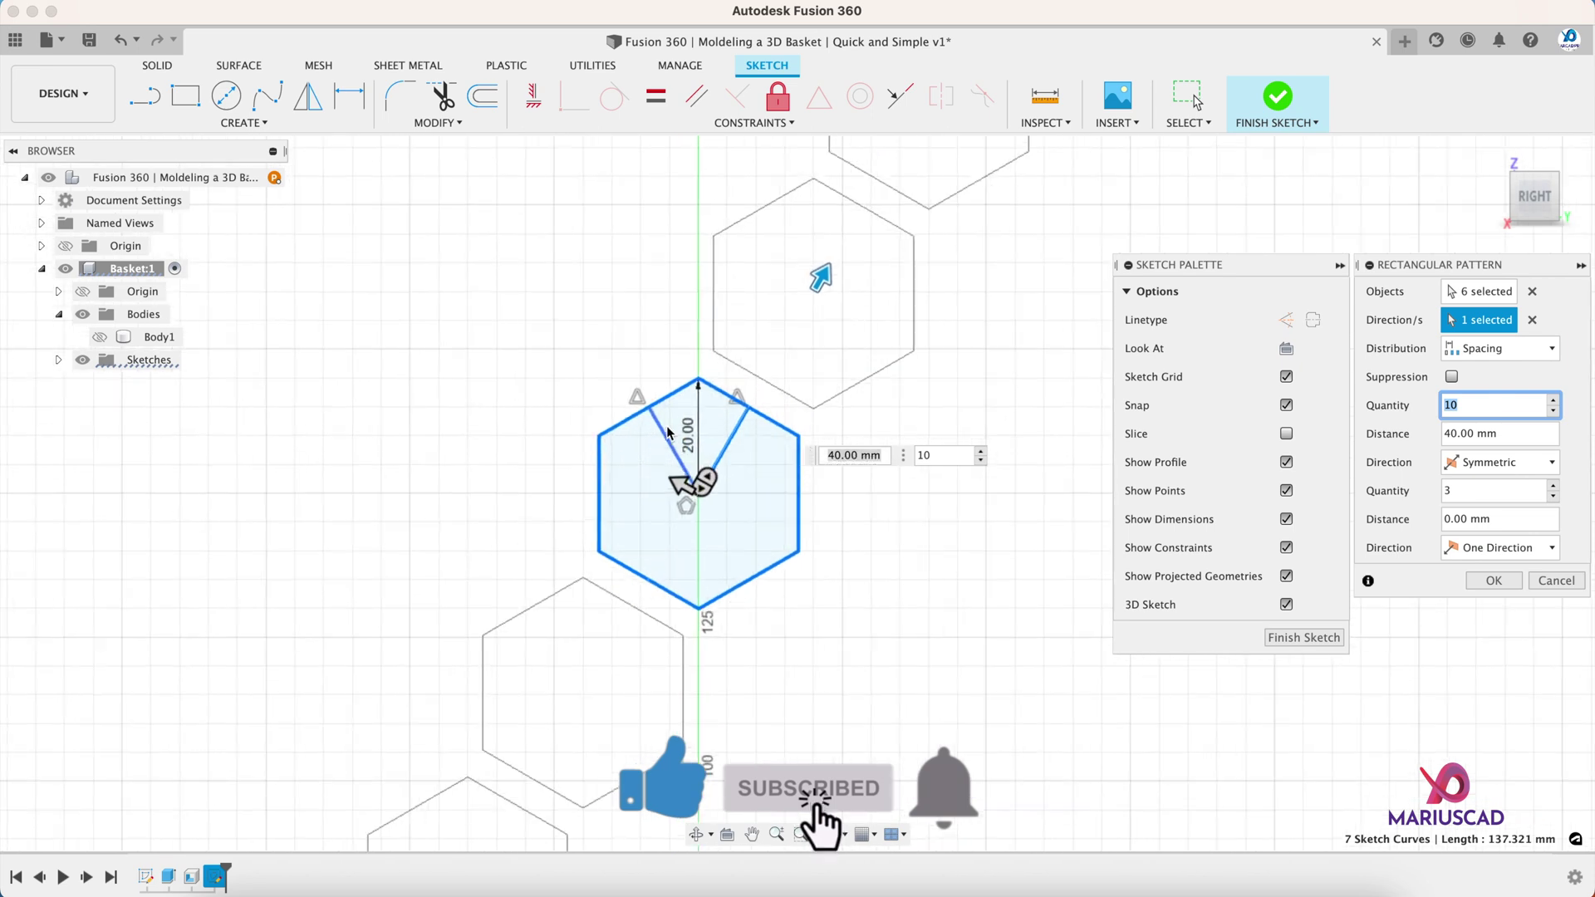
{"action": "left_click", "coordinate": [665, 434]}
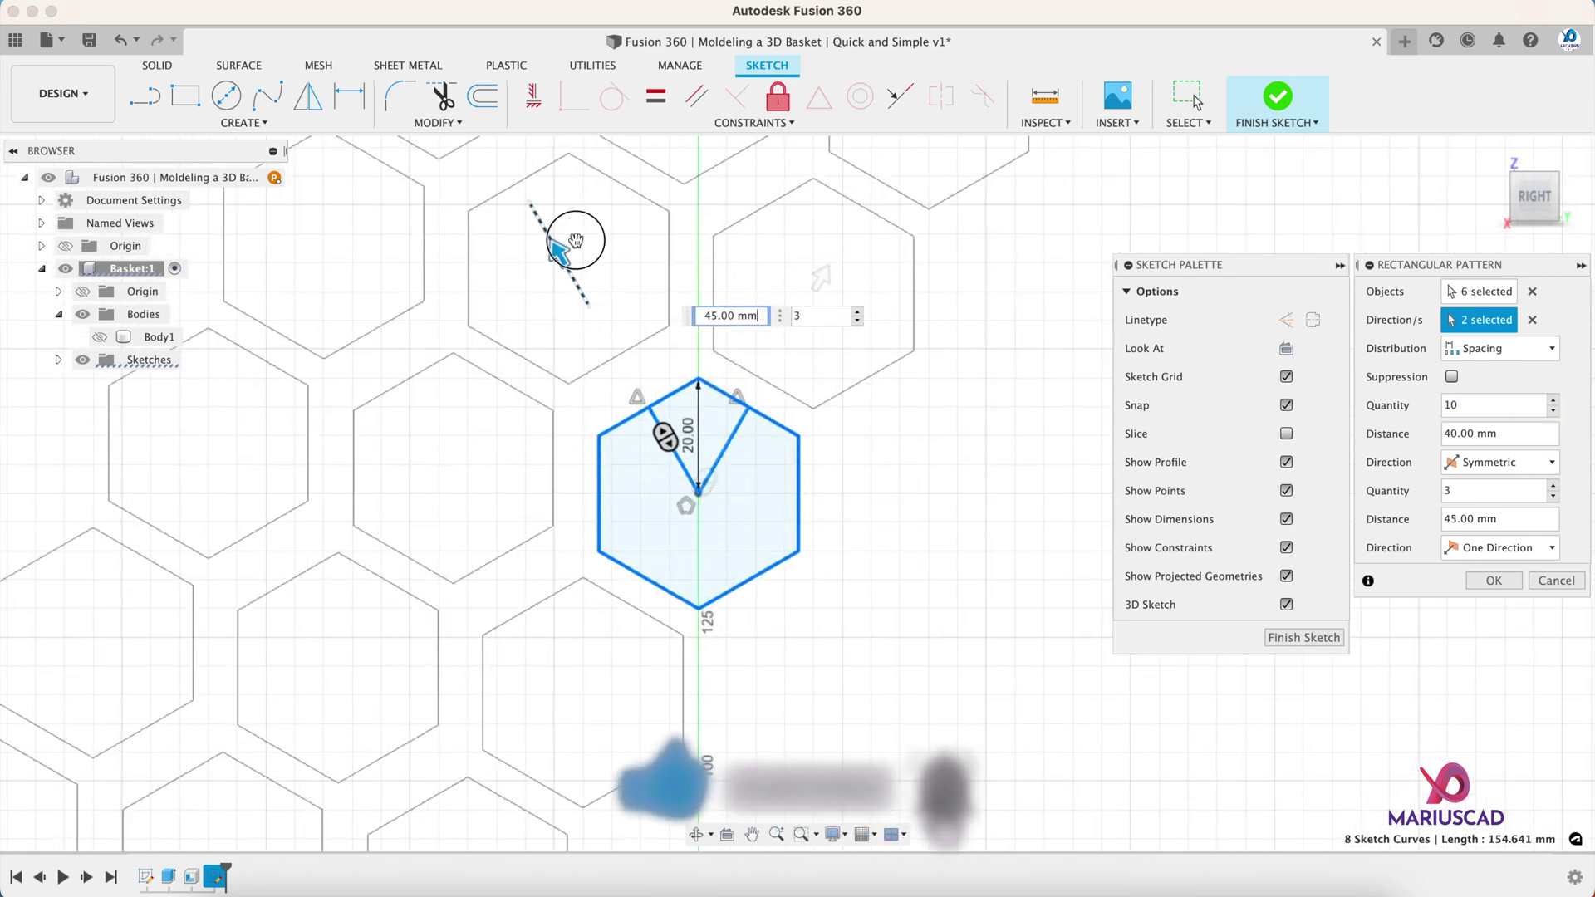
{"action": "scroll", "coordinate": [832, 532], "scroll_direction": "down", "scroll_amount": 4}
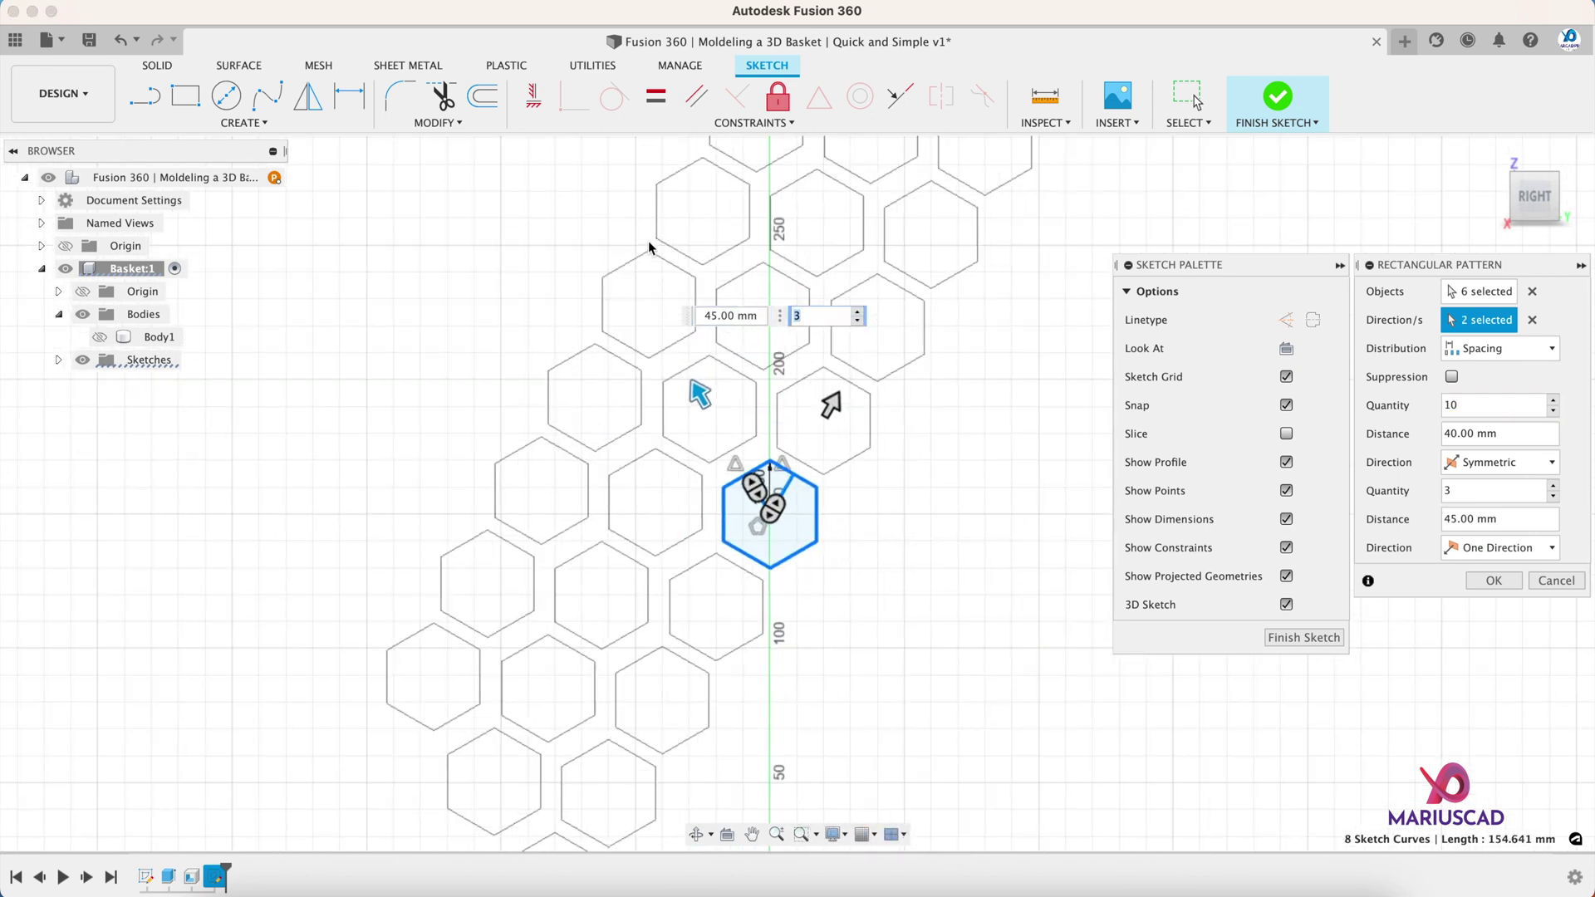
{"action": "left_click", "coordinate": [703, 319]}
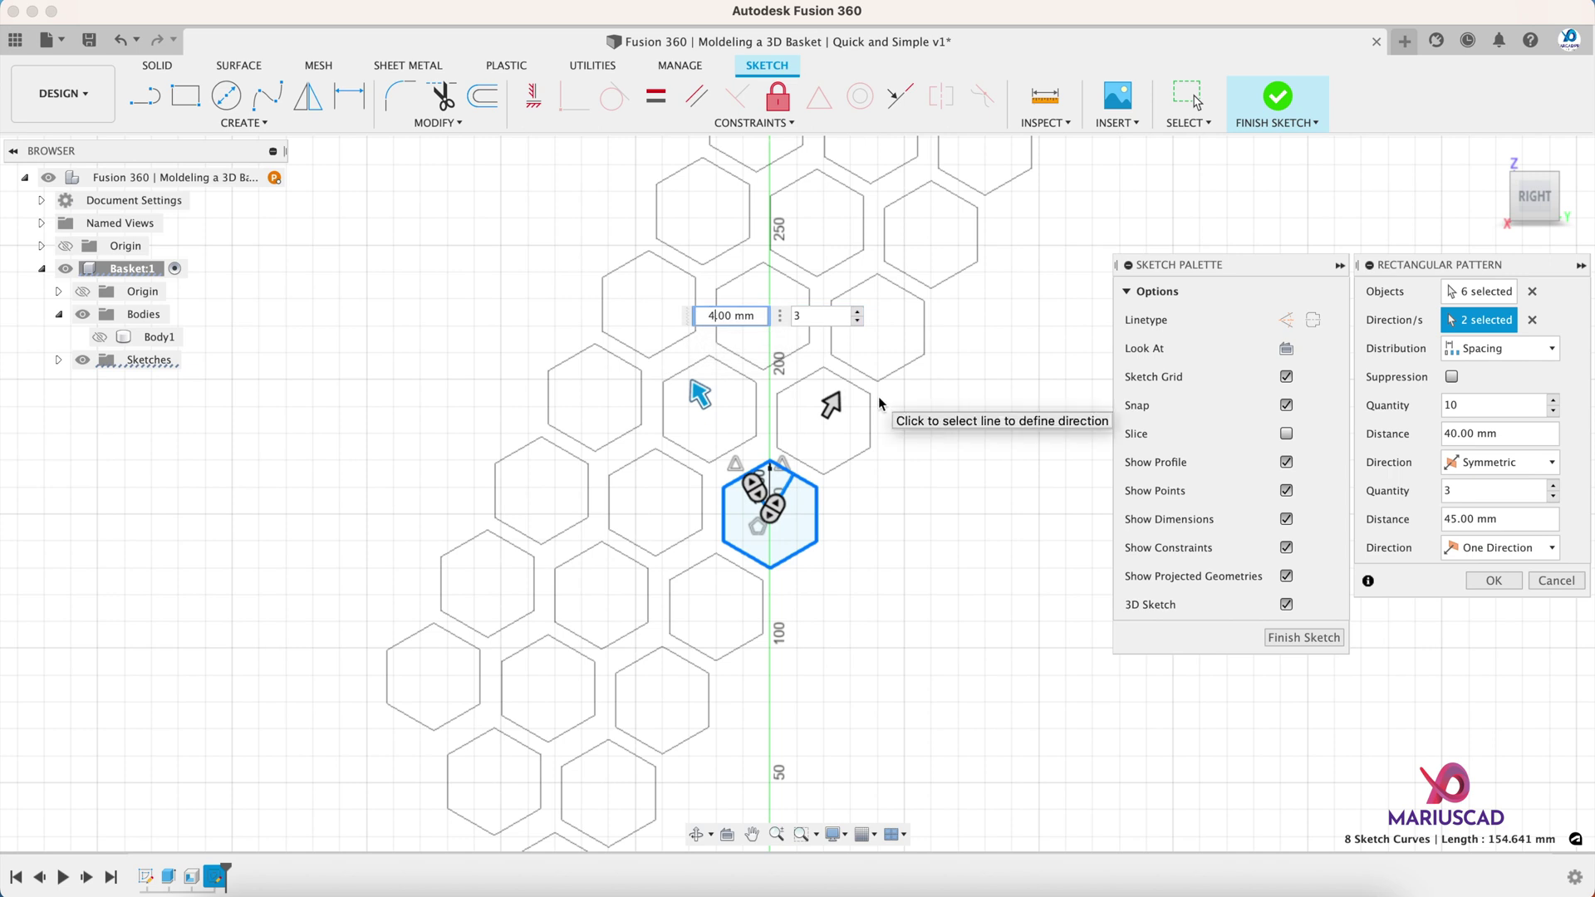
{"action": "key", "text": "Return"}
{"action": "left_click", "coordinate": [955, 468]}
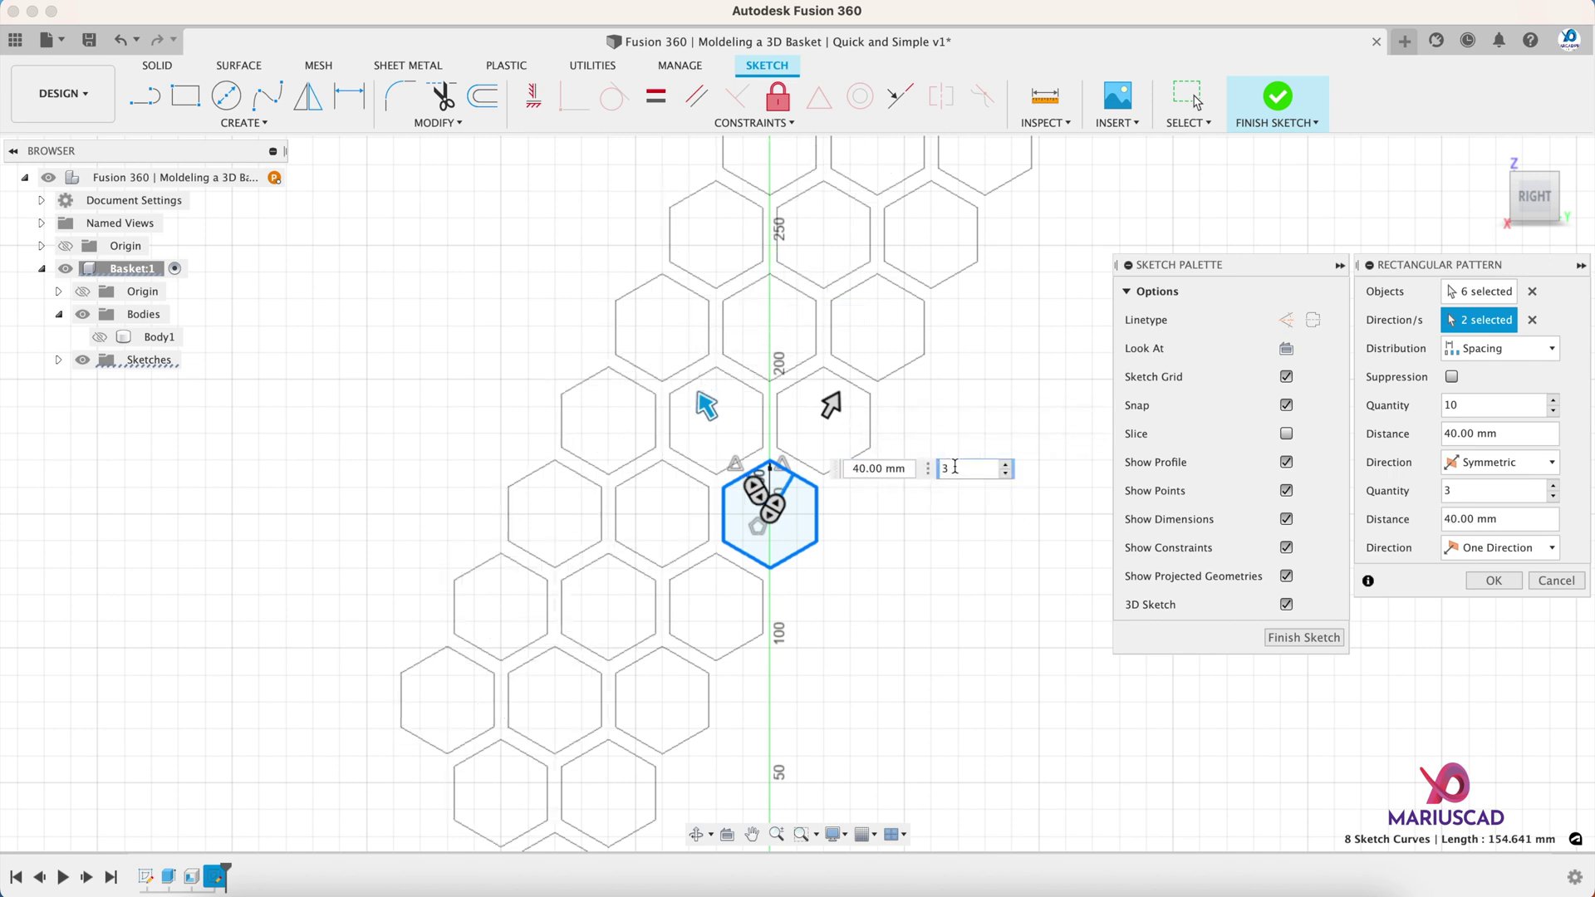
{"action": "type", "text": "10"}
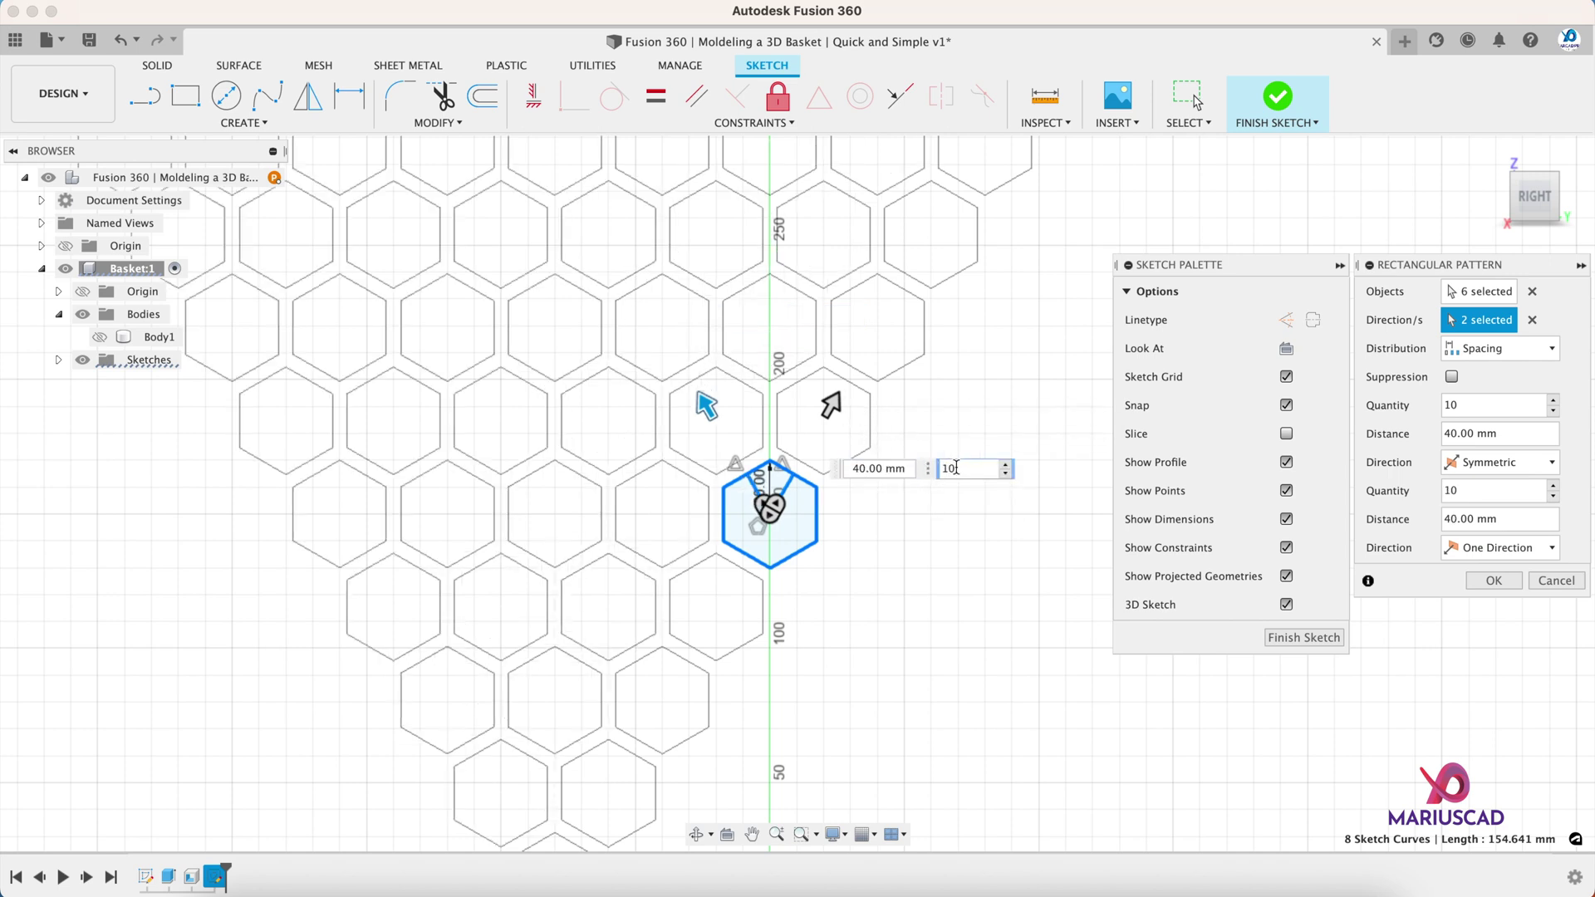
{"action": "left_click", "coordinate": [1528, 547]}
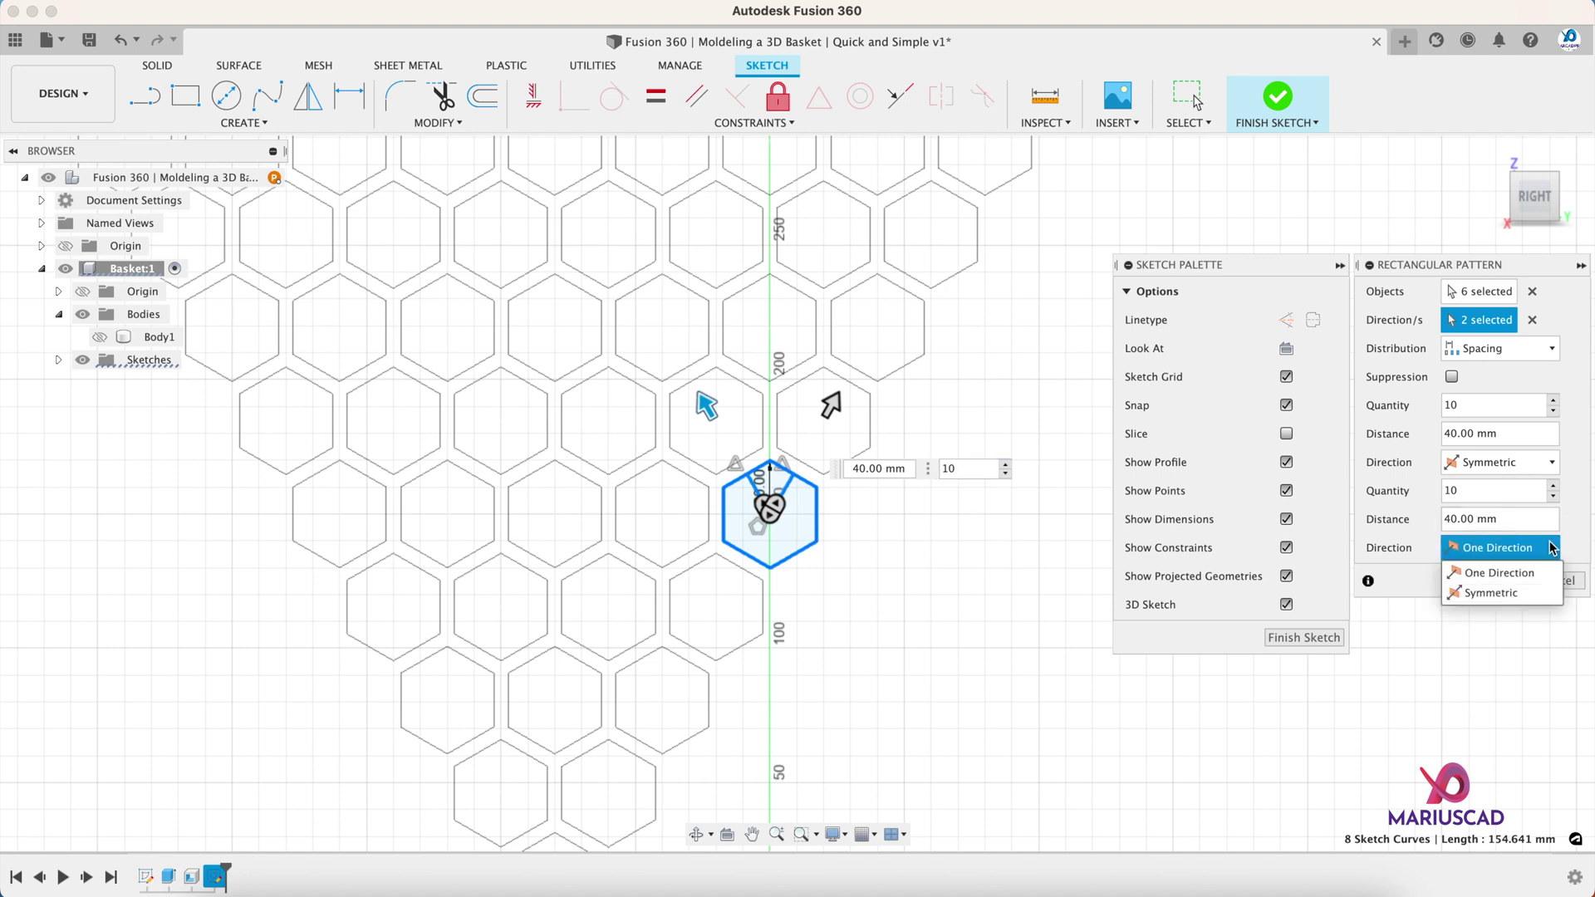
{"action": "left_click", "coordinate": [1540, 593]}
{"action": "scroll", "coordinate": [1009, 565], "scroll_direction": "down", "scroll_amount": 5}
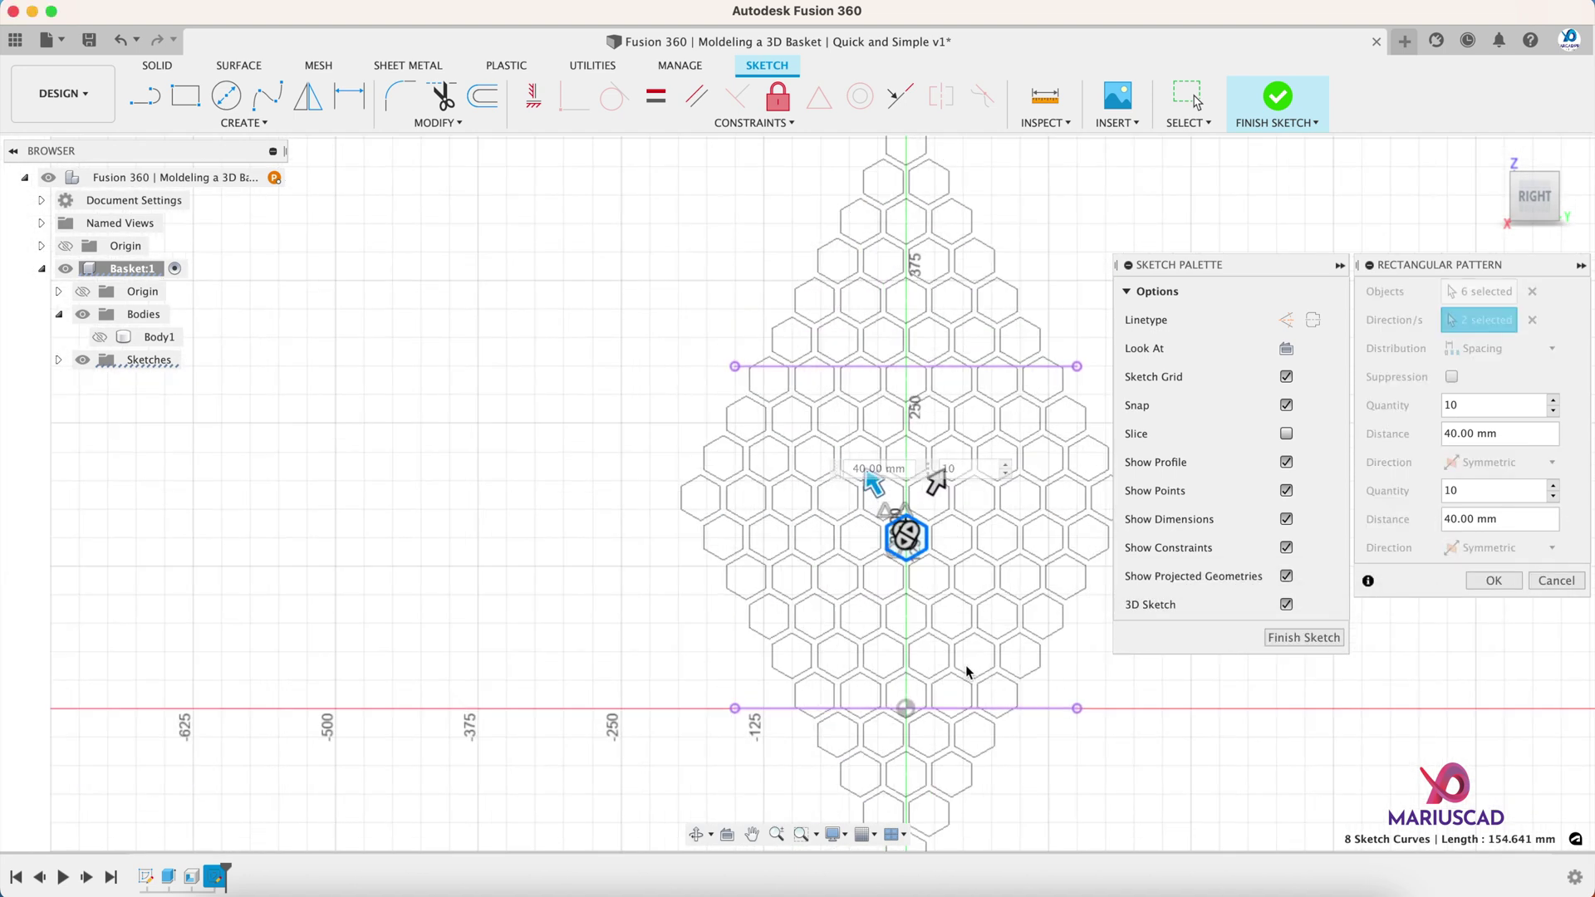
{"action": "scroll", "coordinate": [854, 617], "scroll_direction": "down", "scroll_amount": 2}
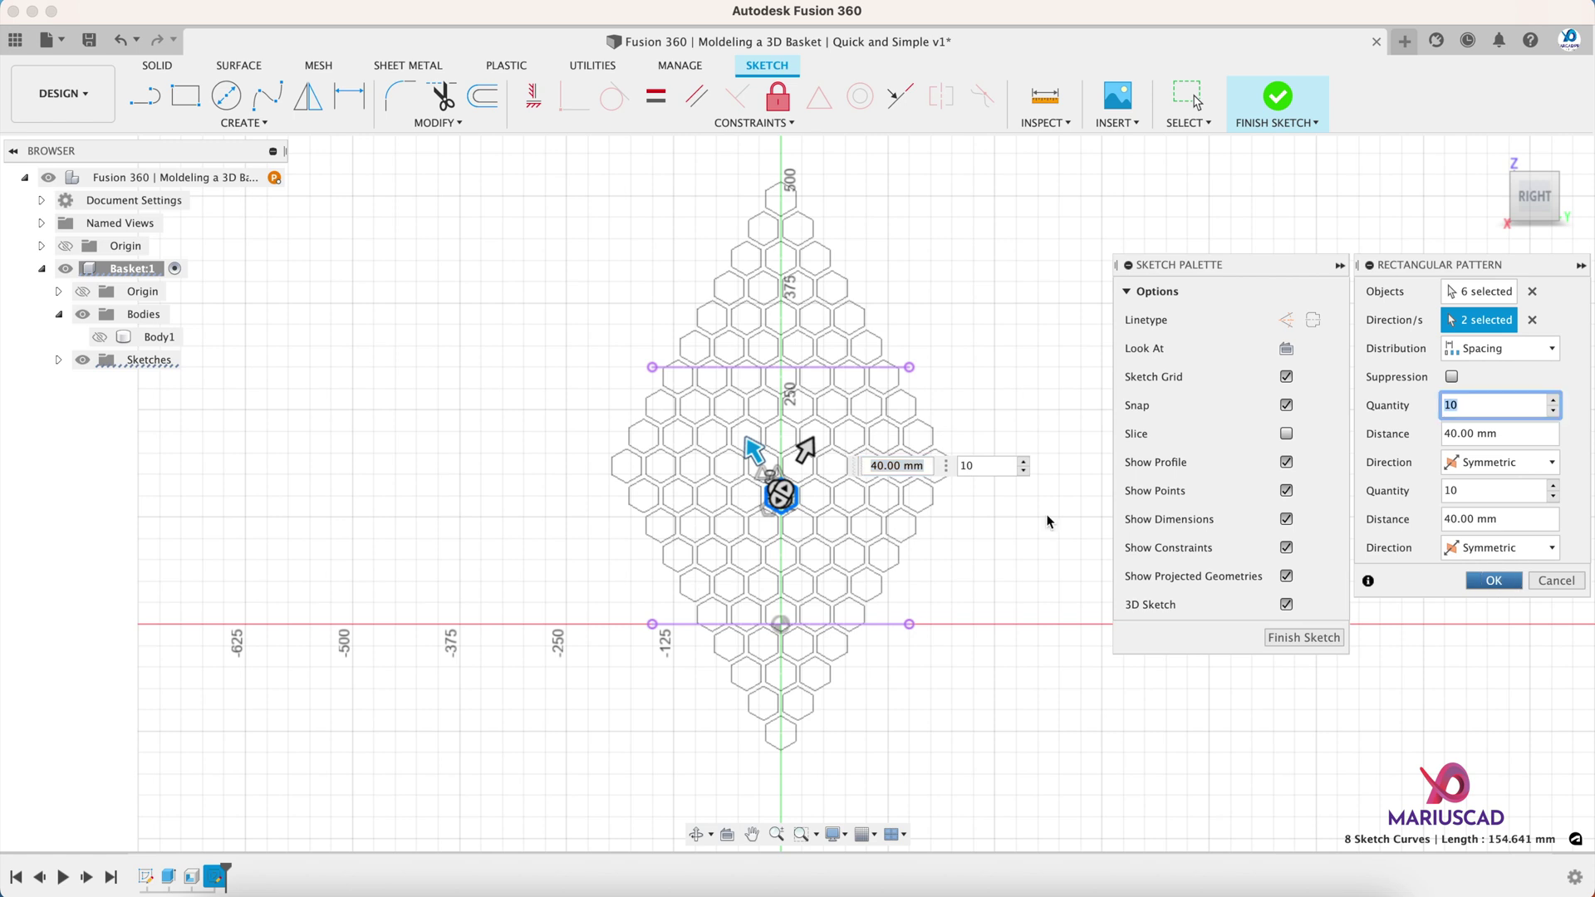
{"action": "key", "text": "Return"}
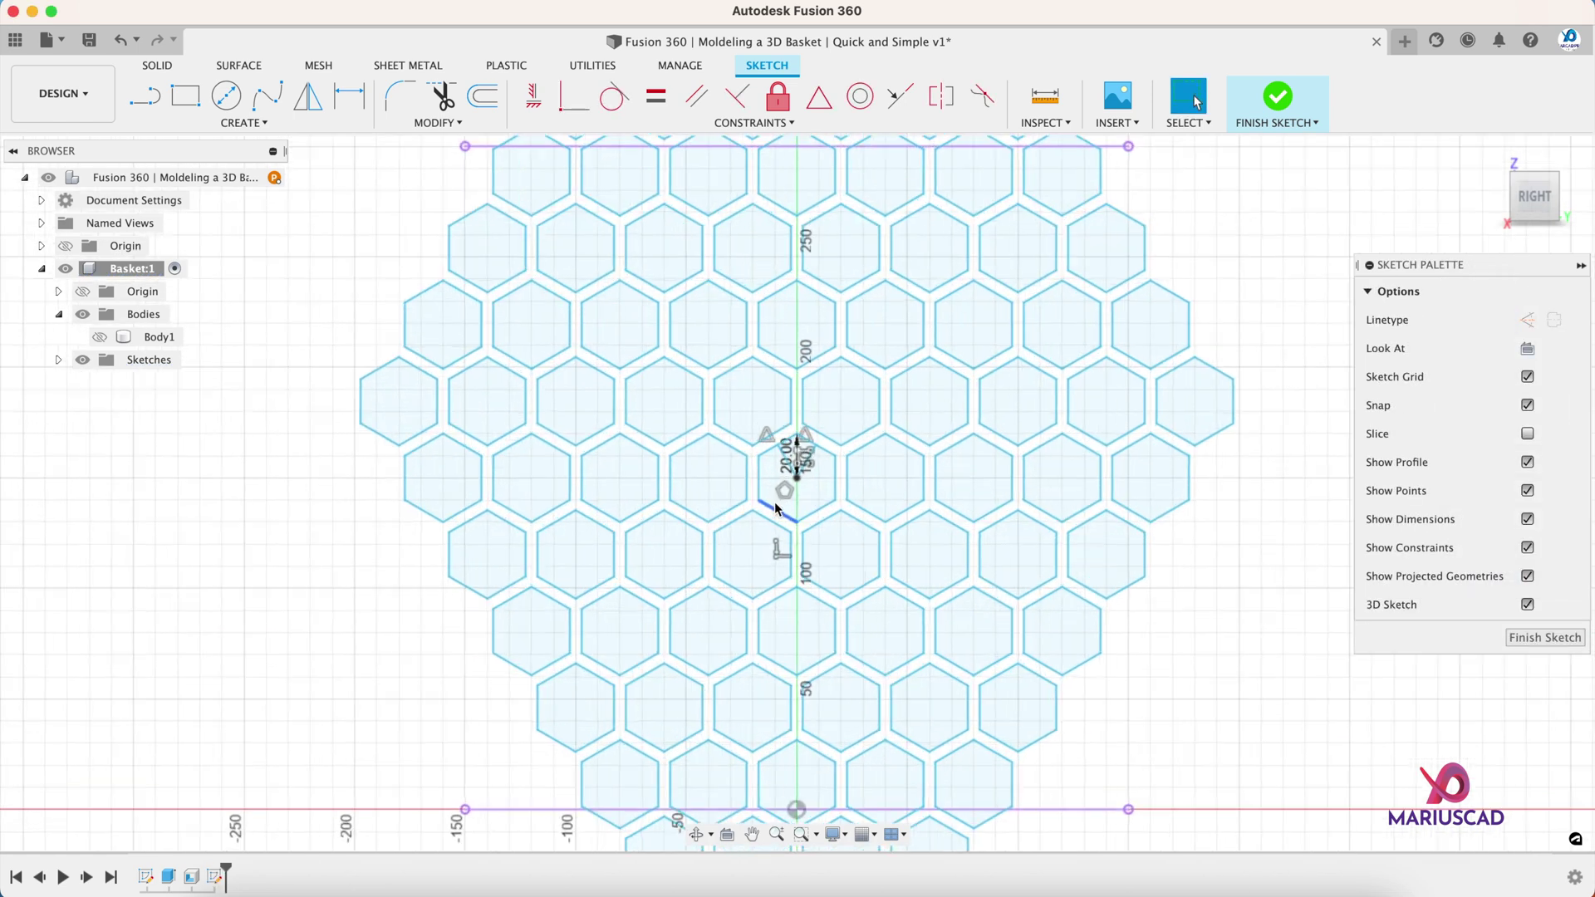
- Check two hexagon profiles, finish the honeycomb sketch and show the cylinder body again
{"action": "scroll", "coordinate": [774, 506], "scroll_direction": "up", "scroll_amount": 2}
{"action": "left_click", "coordinate": [783, 470]}
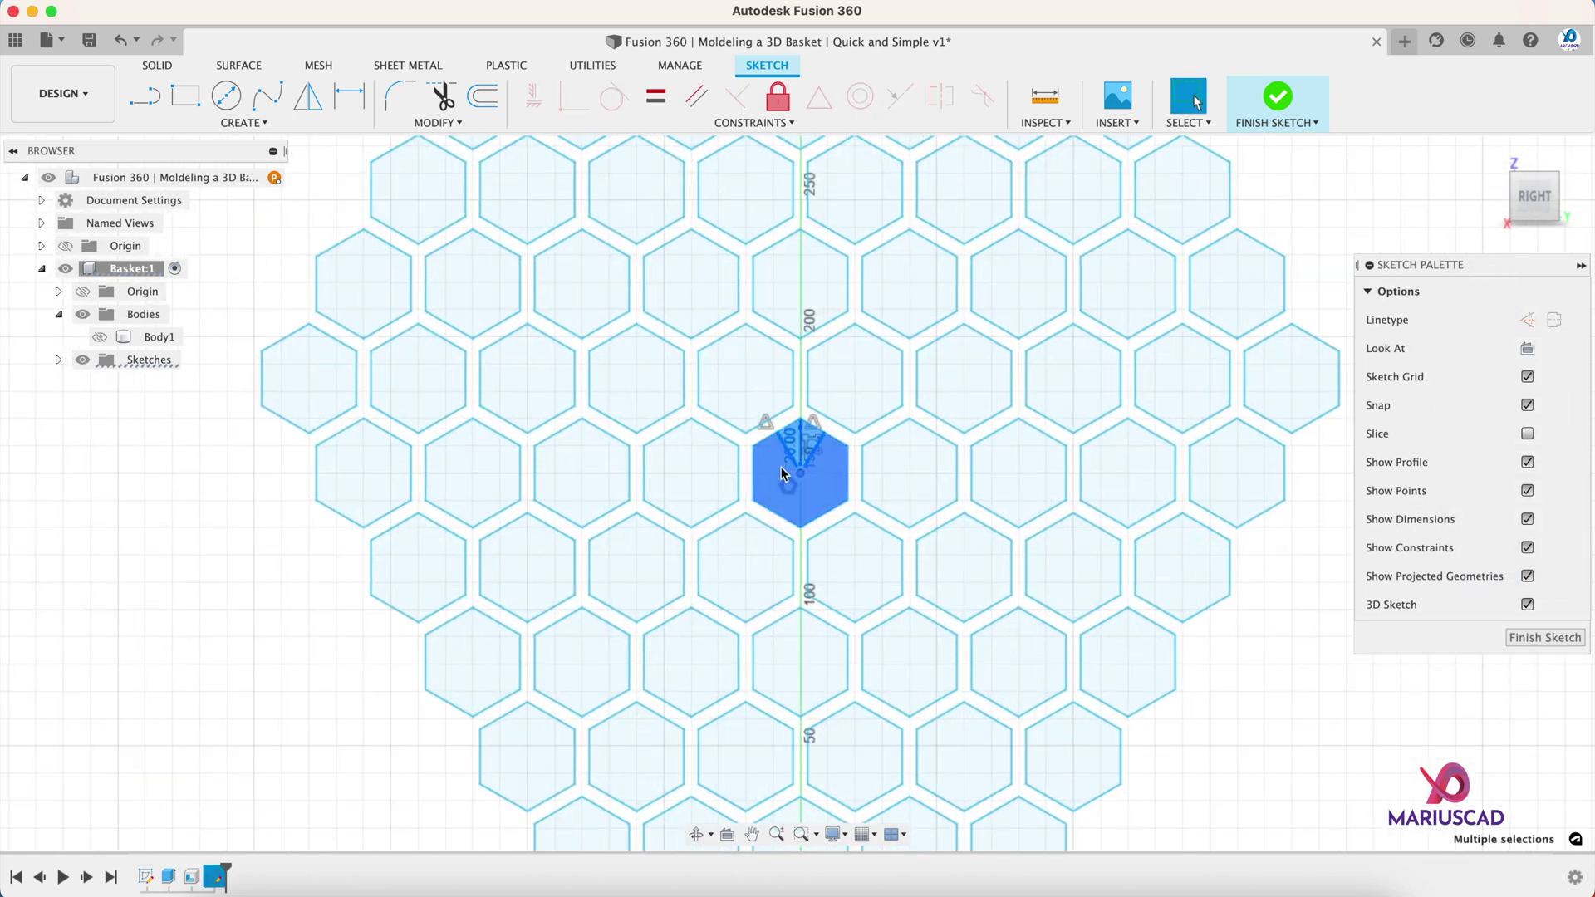
{"action": "left_click", "coordinate": [1113, 506]}
{"action": "scroll", "coordinate": [1199, 658], "scroll_direction": "down", "scroll_amount": 5}
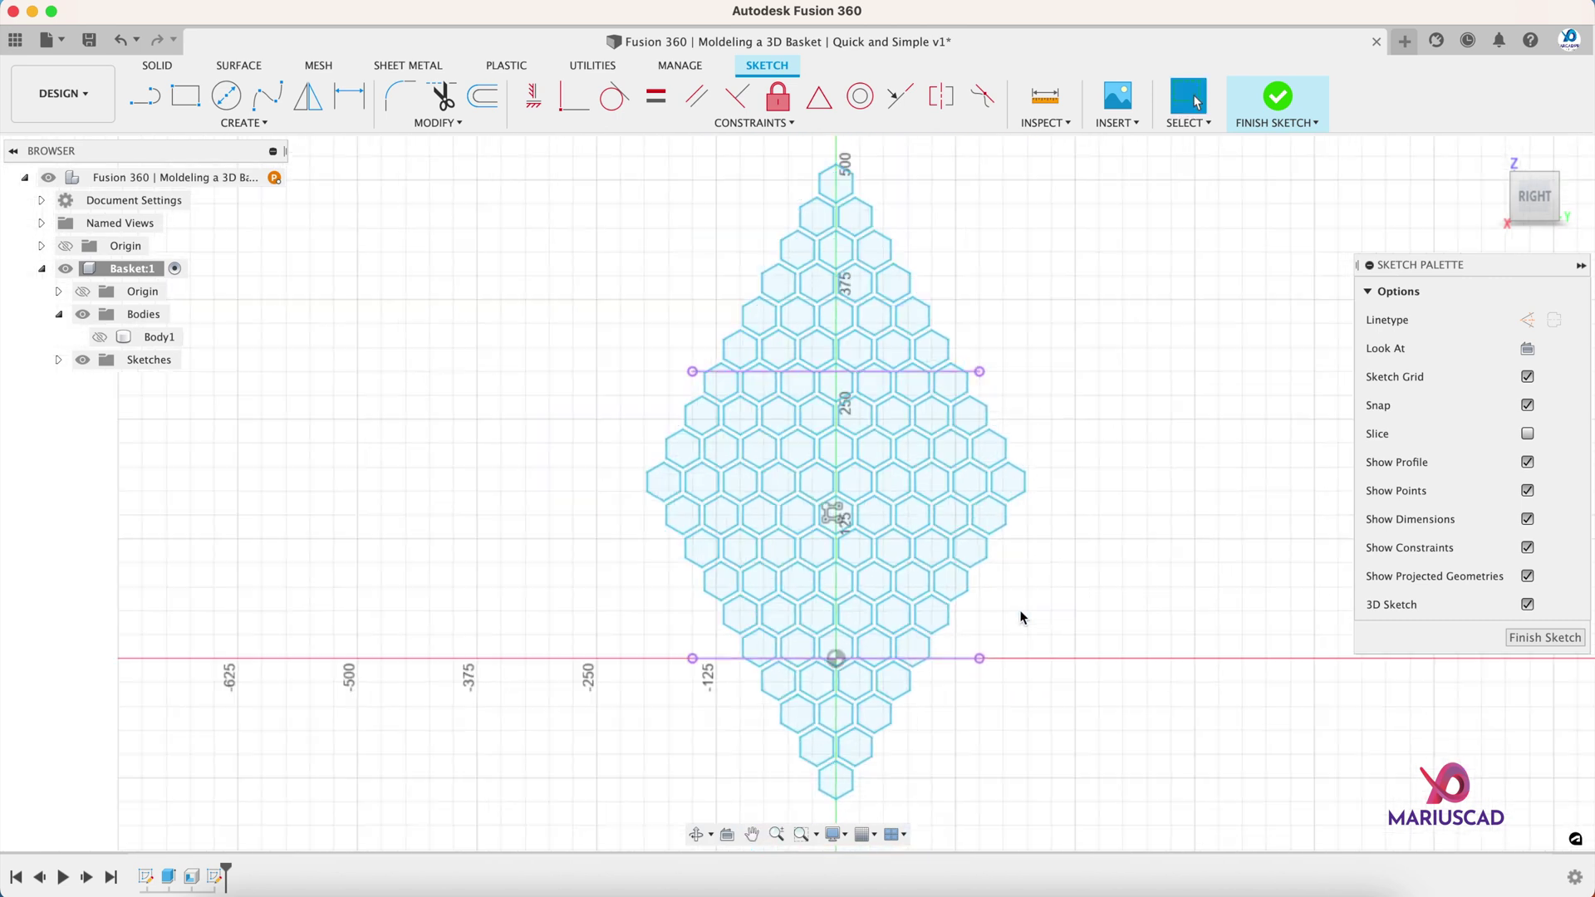
{"action": "left_click", "coordinate": [1278, 98]}
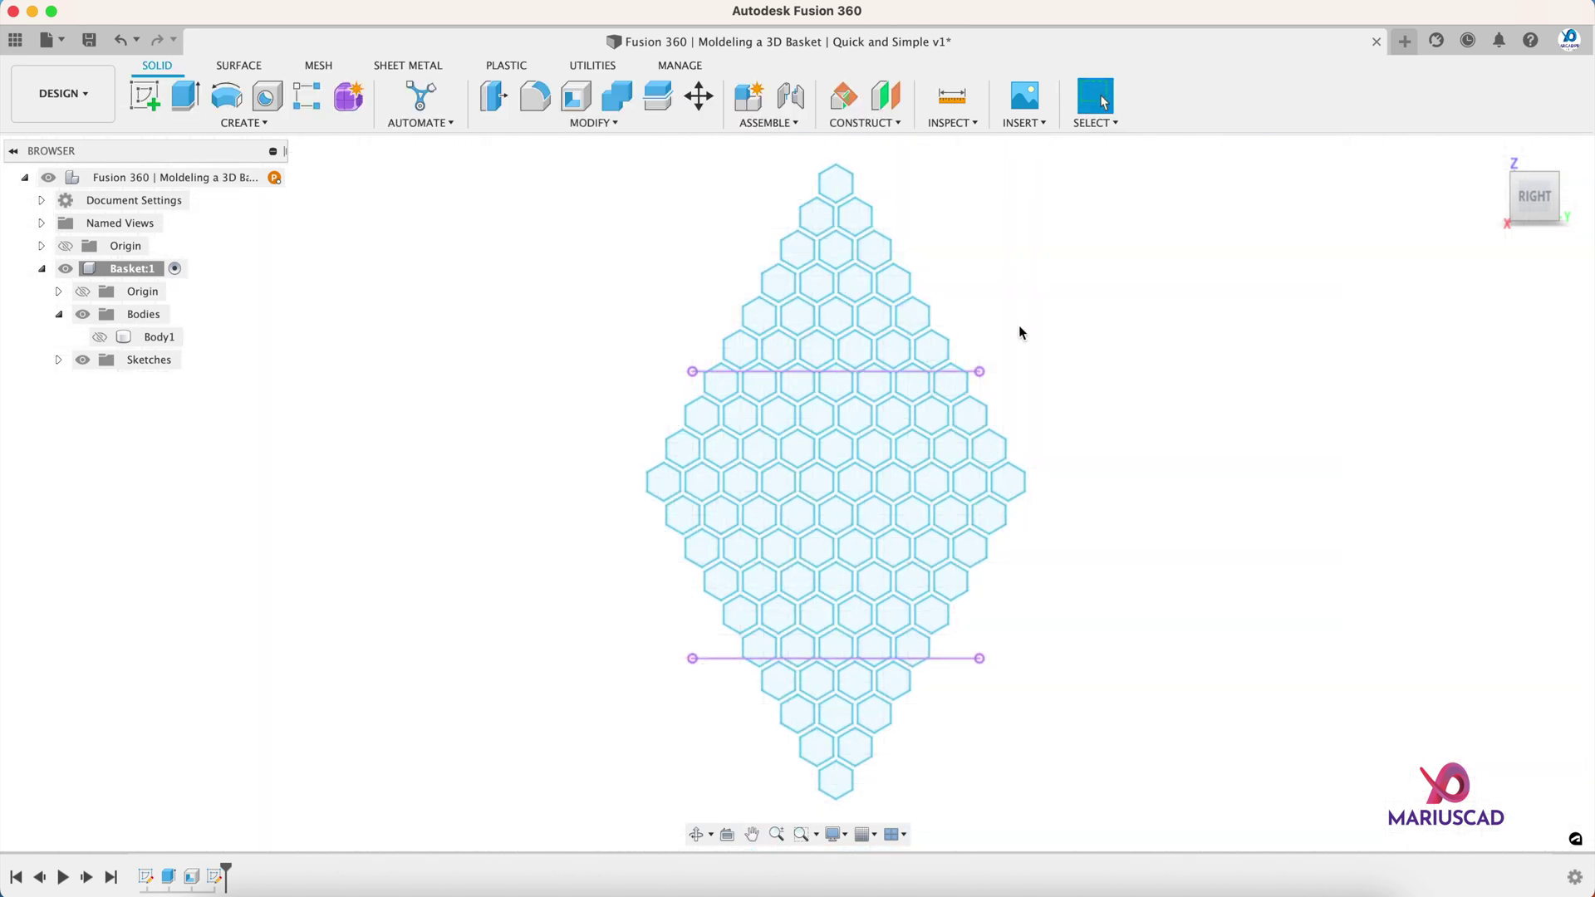
{"action": "left_click", "coordinate": [100, 337]}
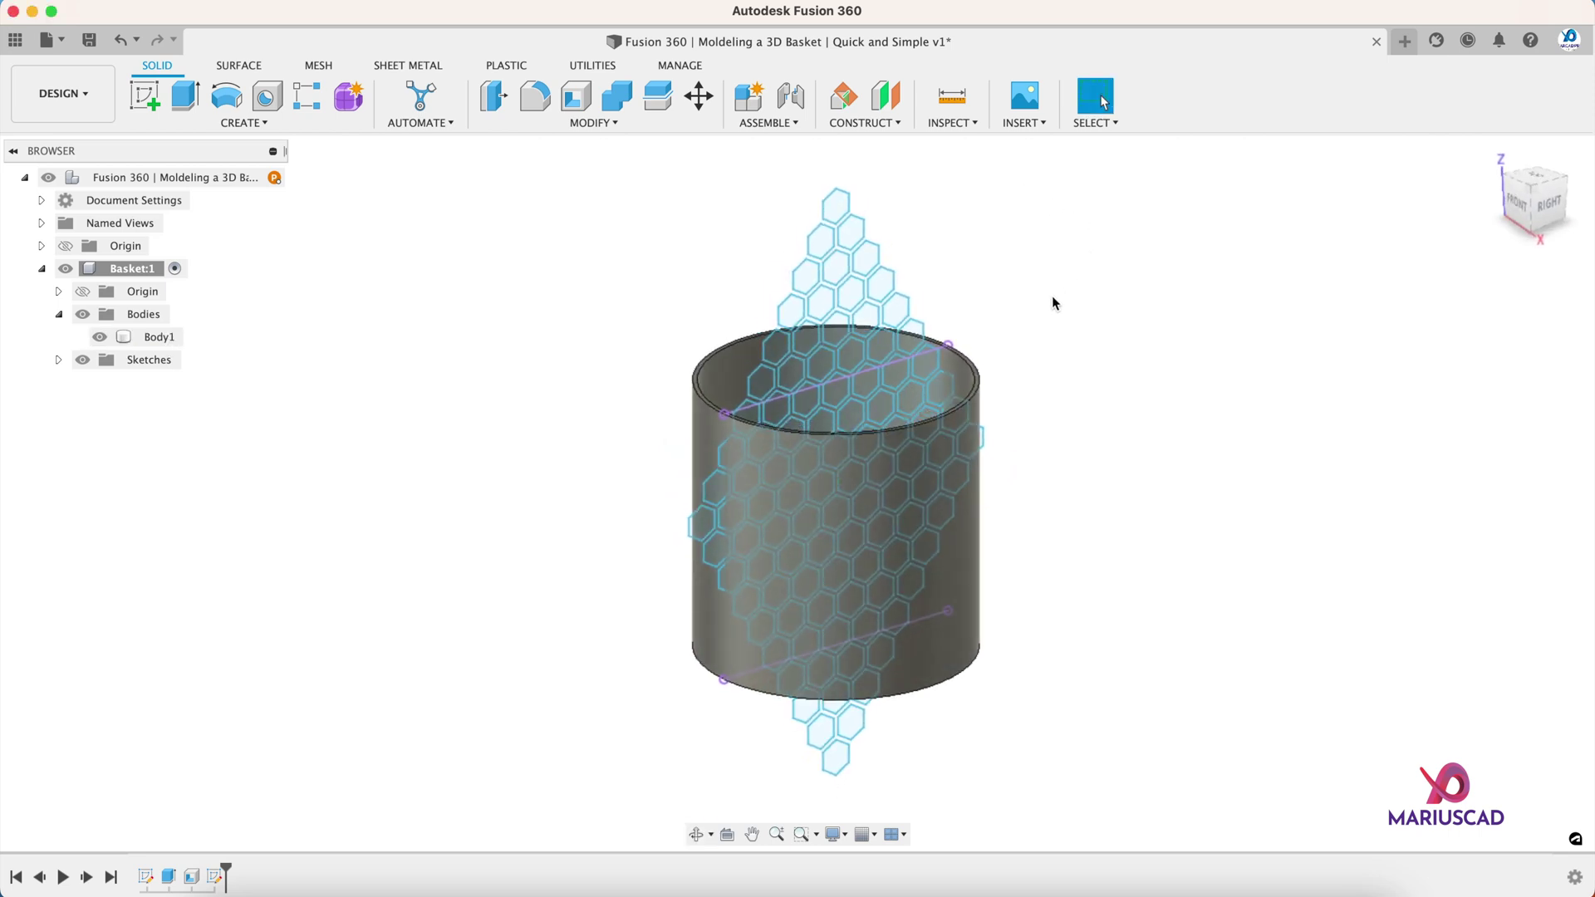
- Start an Emboss, selecting a vertical column of hexagon profiles and the cylinder wall face
{"action": "scroll", "coordinate": [1052, 303], "scroll_direction": "up", "scroll_amount": 2}
{"action": "left_click", "coordinate": [199, 122]}
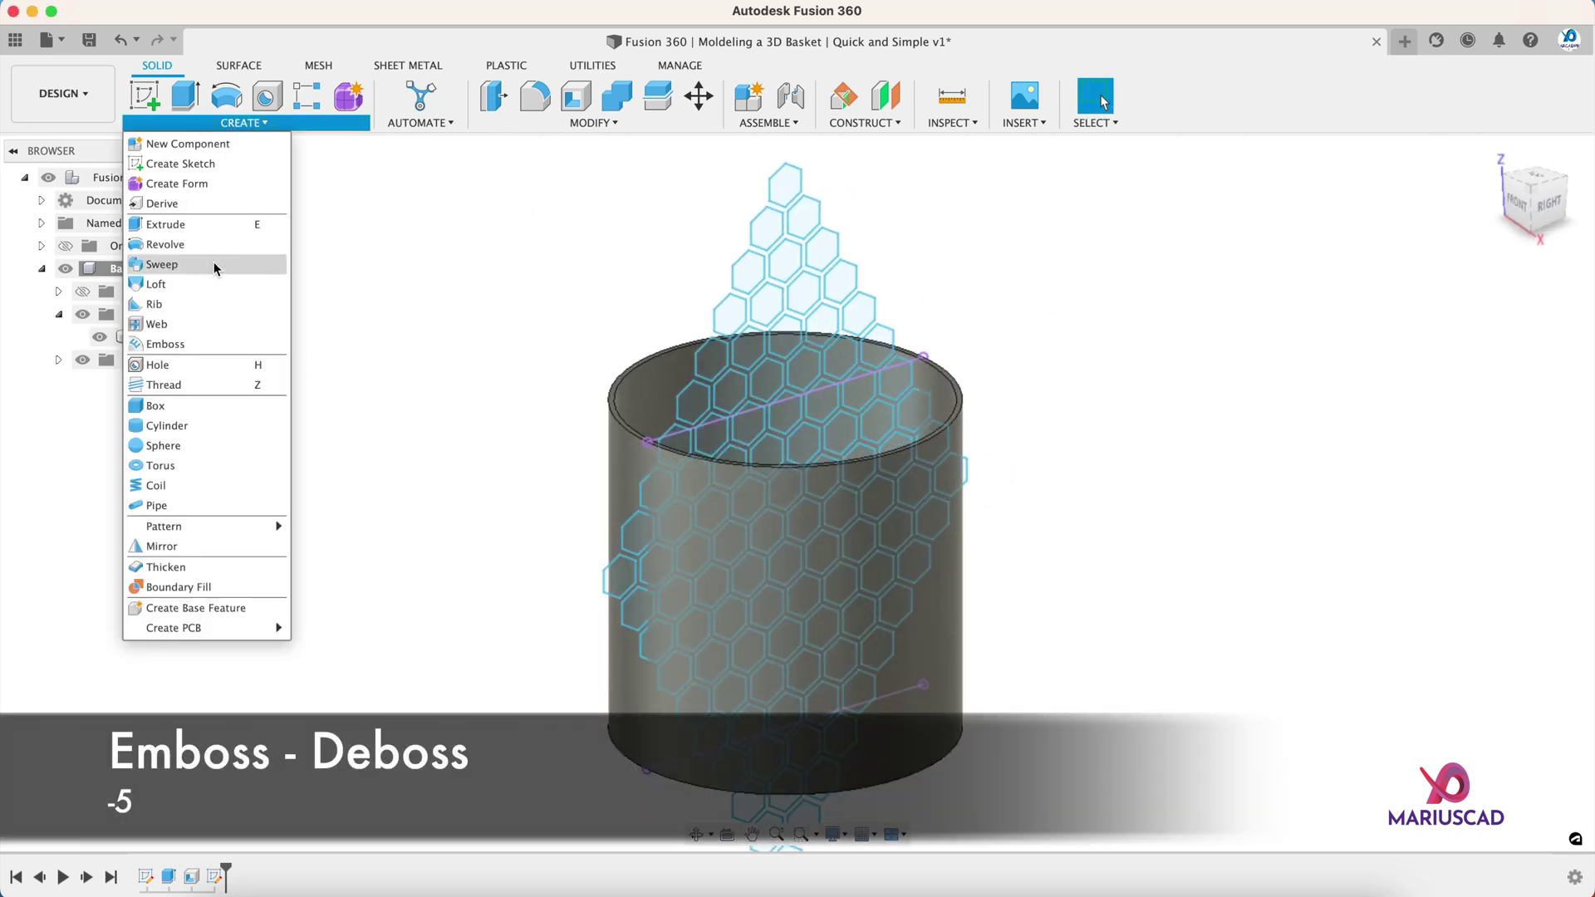
{"action": "left_click", "coordinate": [206, 346]}
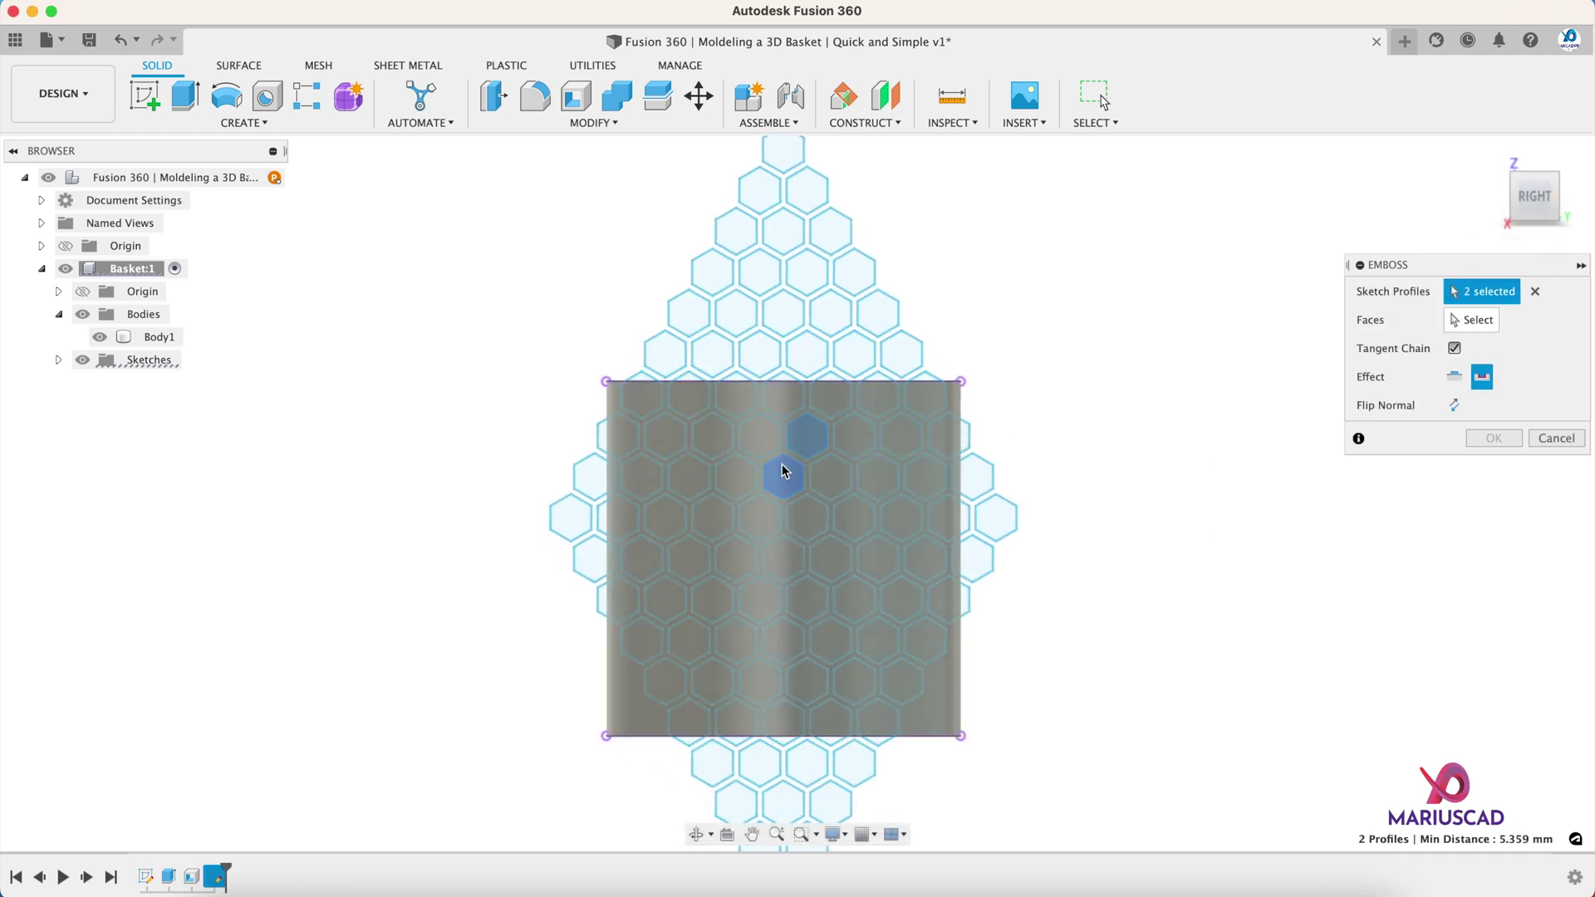
{"action": "left_click", "coordinate": [780, 578]}
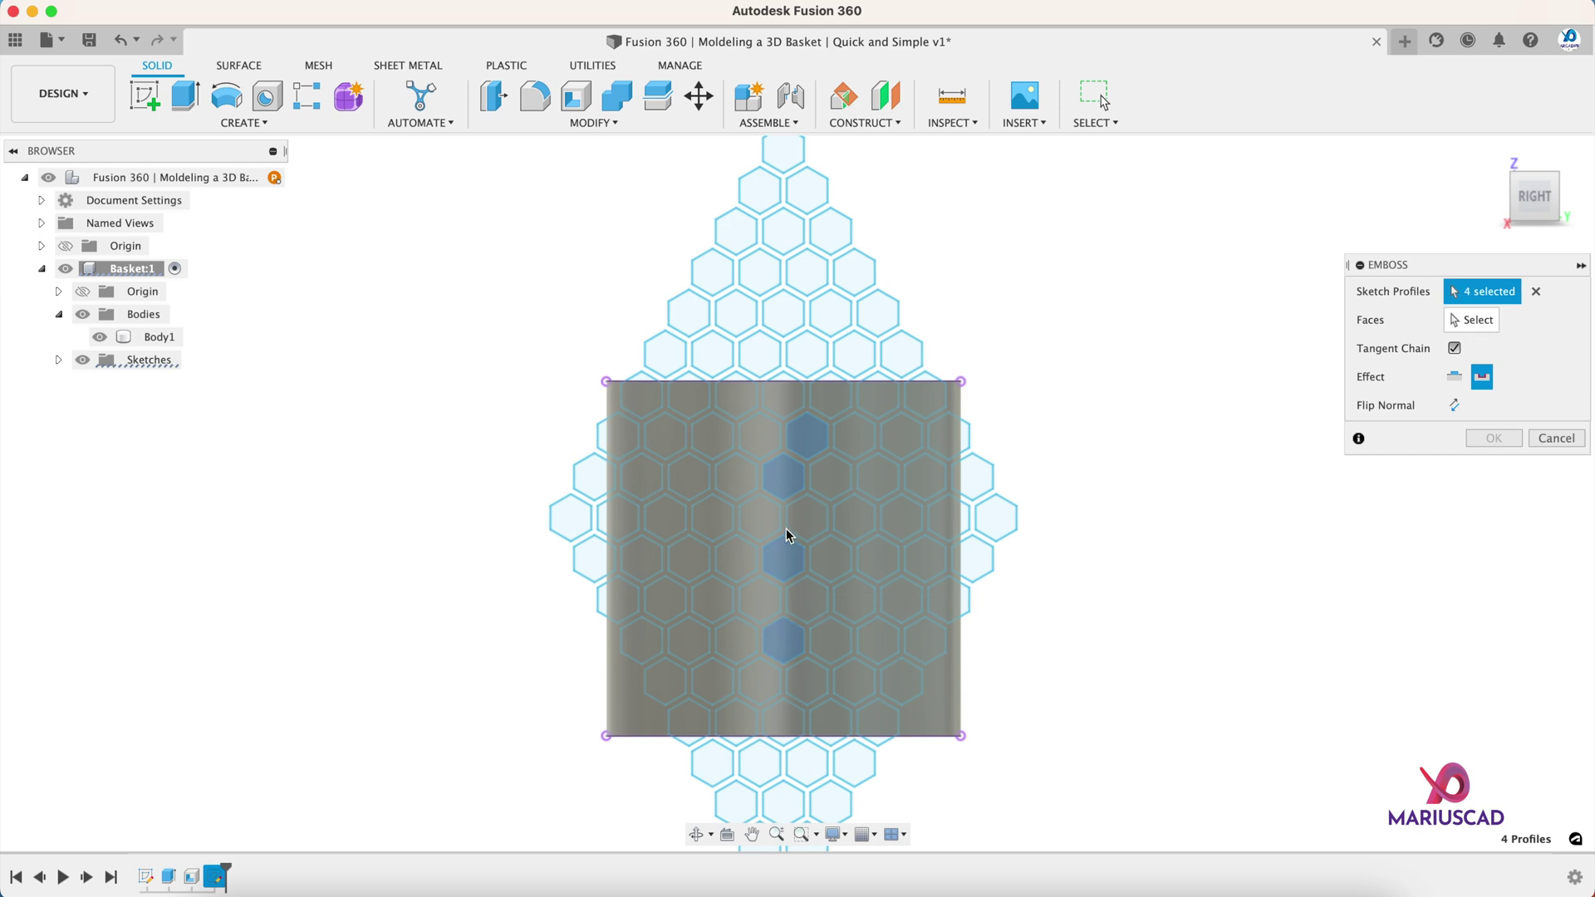
{"action": "left_click", "coordinate": [809, 527]}
{"action": "left_click", "coordinate": [811, 611]}
{"action": "left_click", "coordinate": [811, 688]}
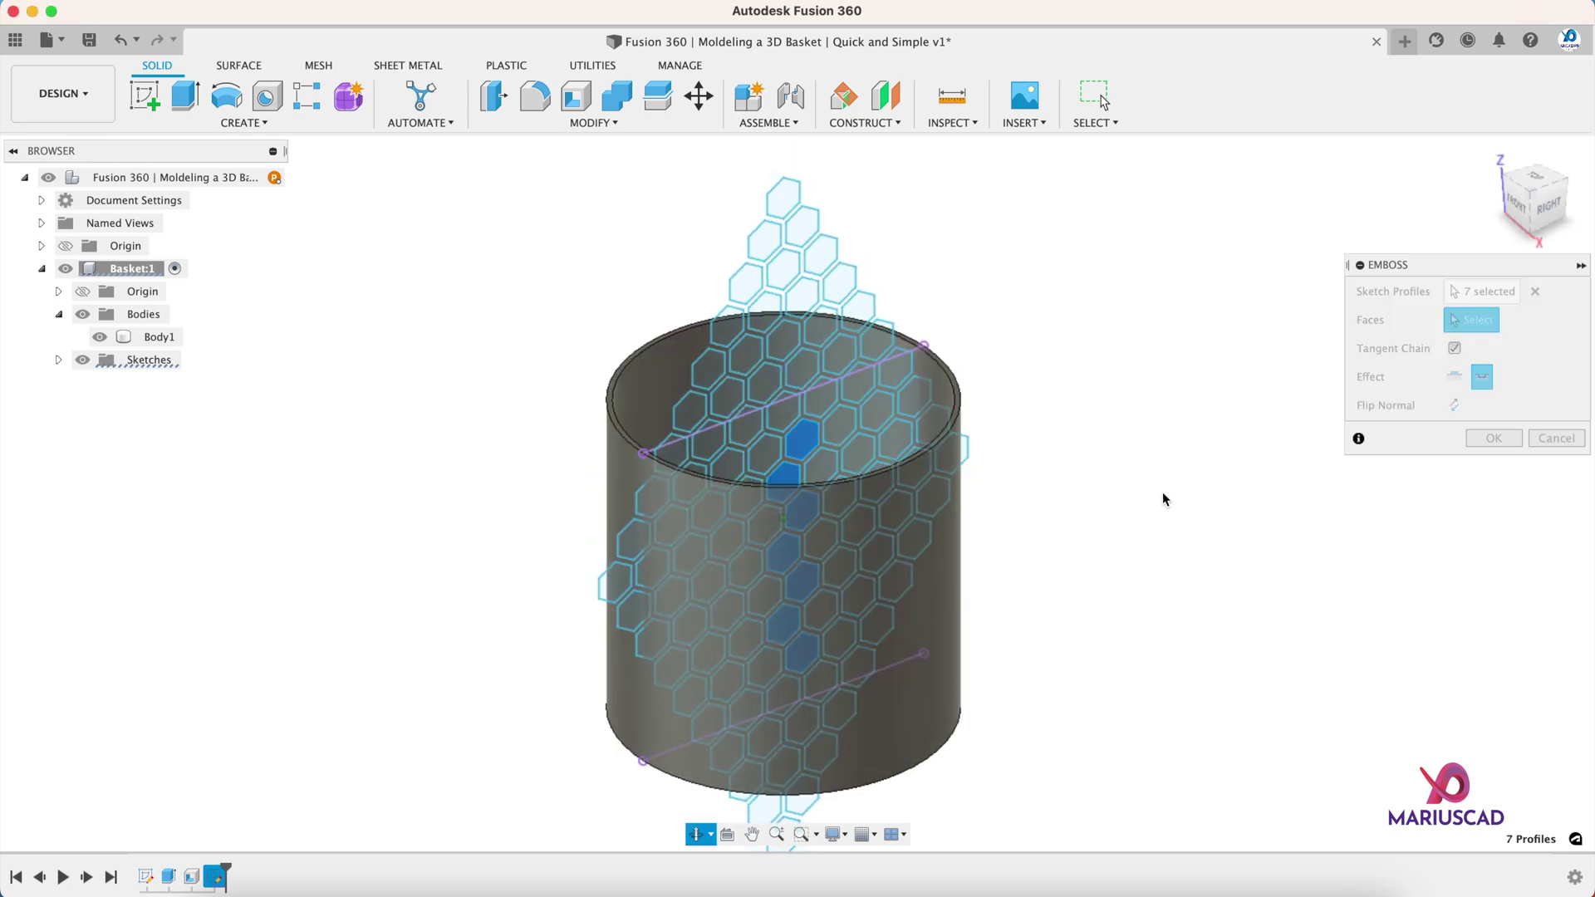
{"action": "left_click", "coordinate": [889, 530]}
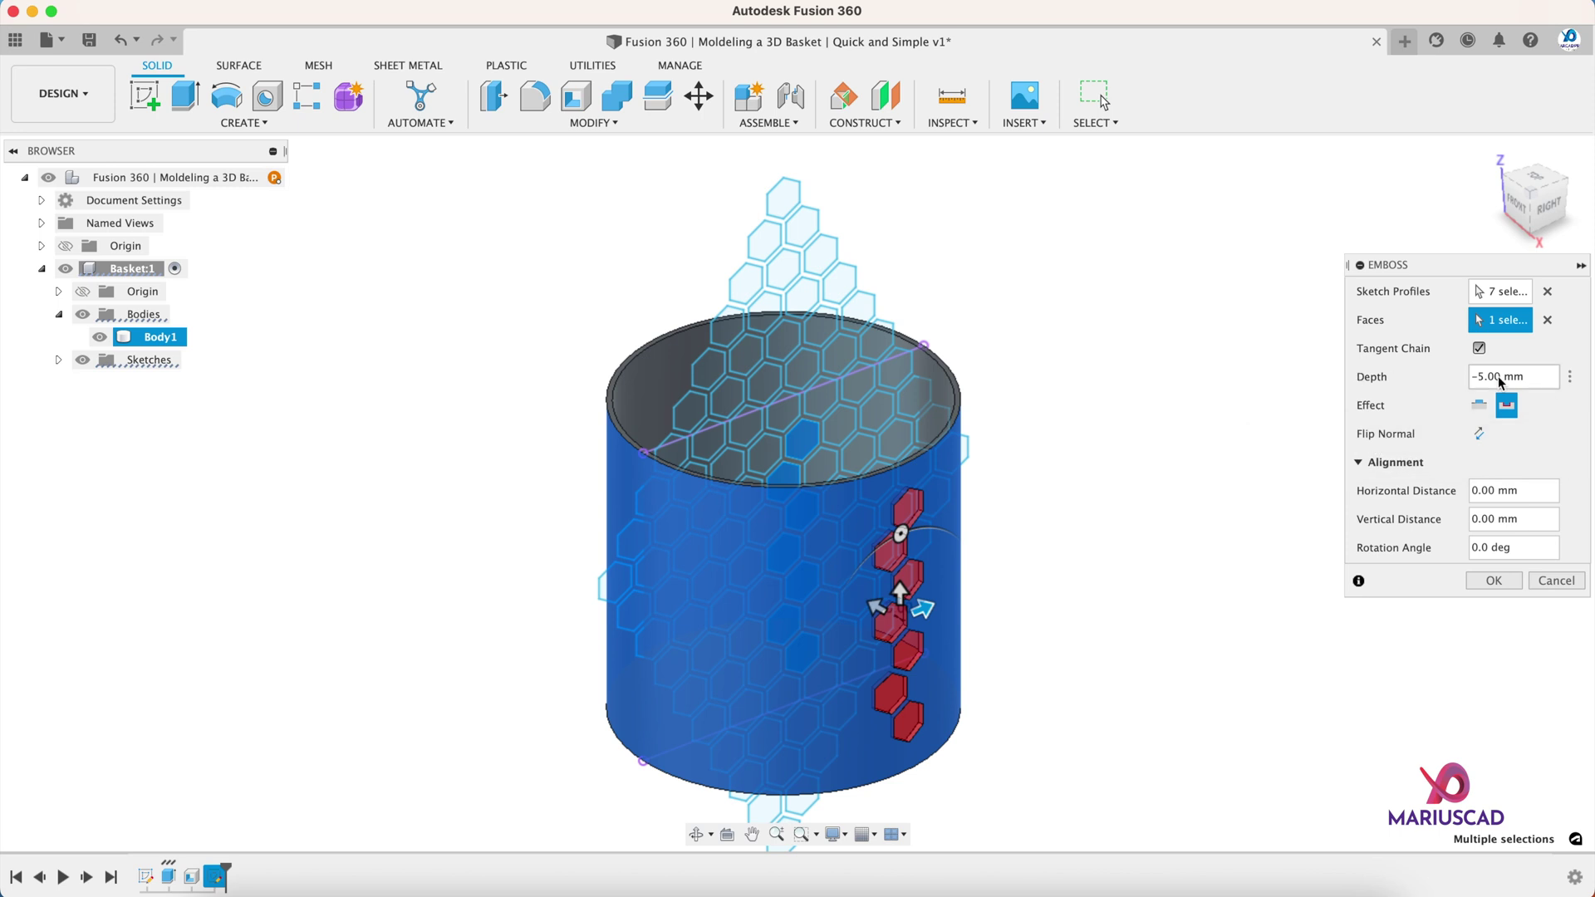
- Apply the emboss as a 5 mm deboss into the wall and inspect the recesses
{"action": "middle_click_drag", "start_coordinate": [1497, 375], "coordinate": [990, 413], "text": "shift"}
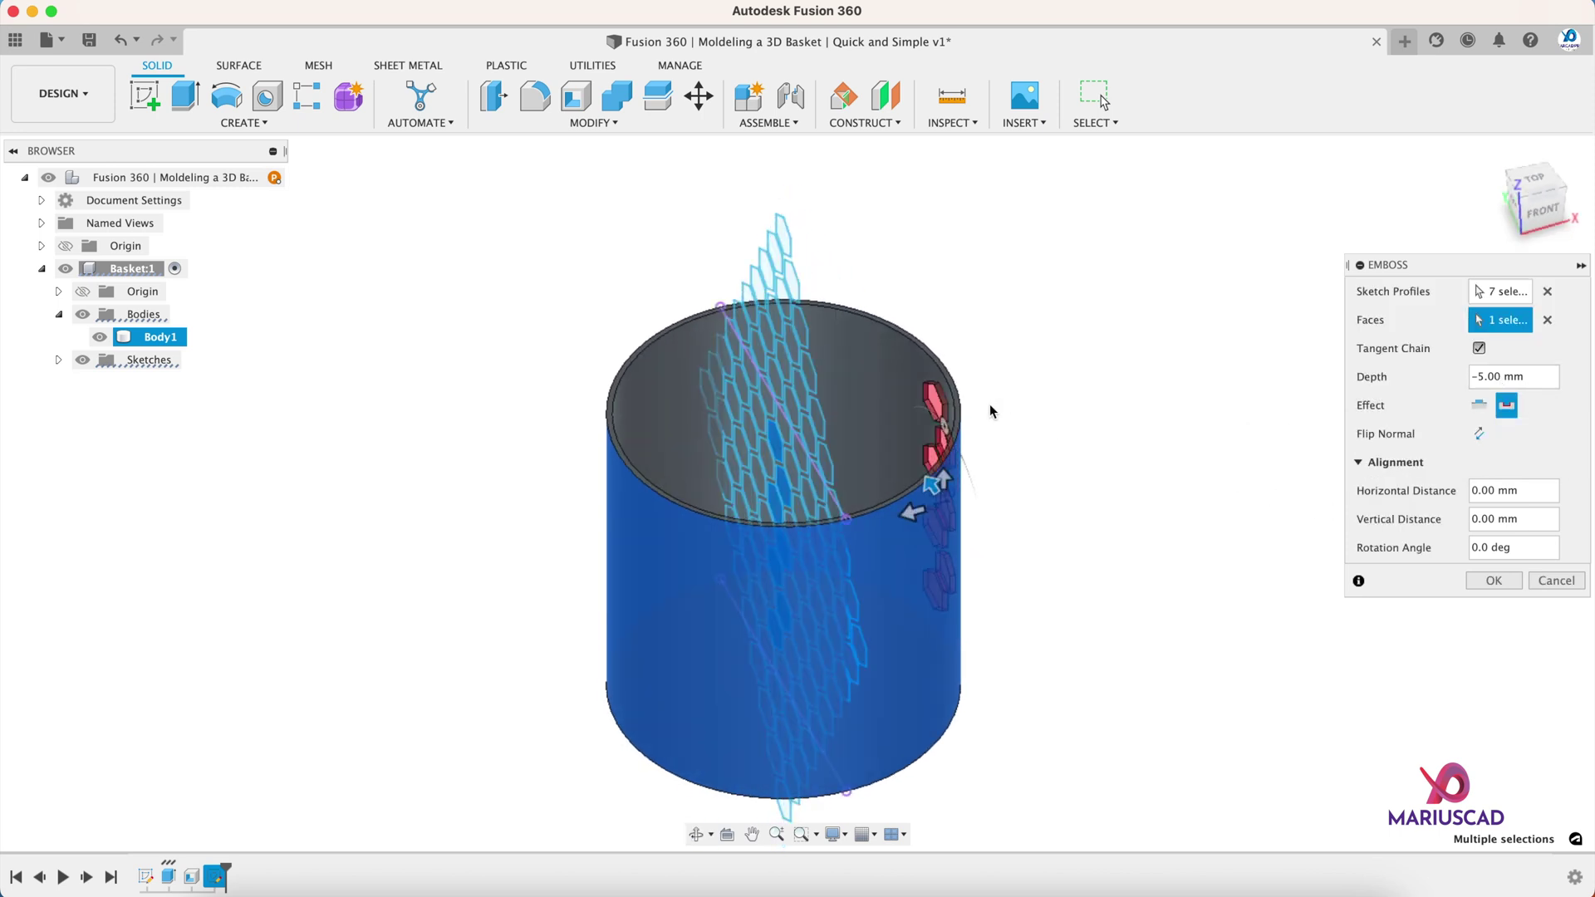
{"action": "scroll", "coordinate": [988, 412], "scroll_direction": "up", "scroll_amount": 5}
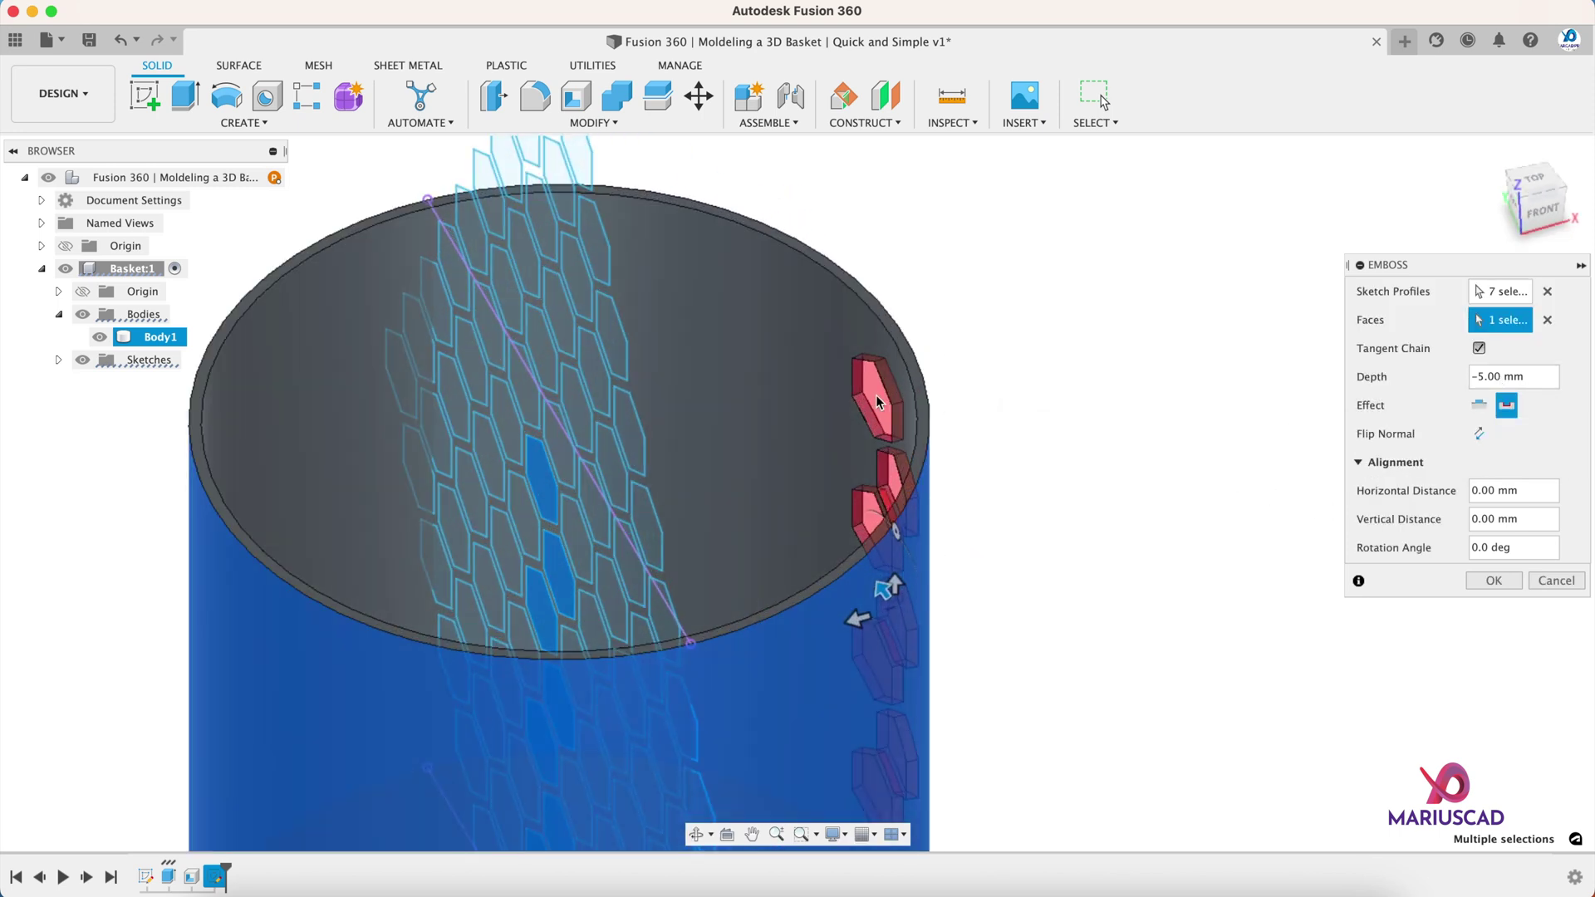
{"action": "middle_click_drag", "start_coordinate": [880, 436], "coordinate": [830, 449], "text": "shift"}
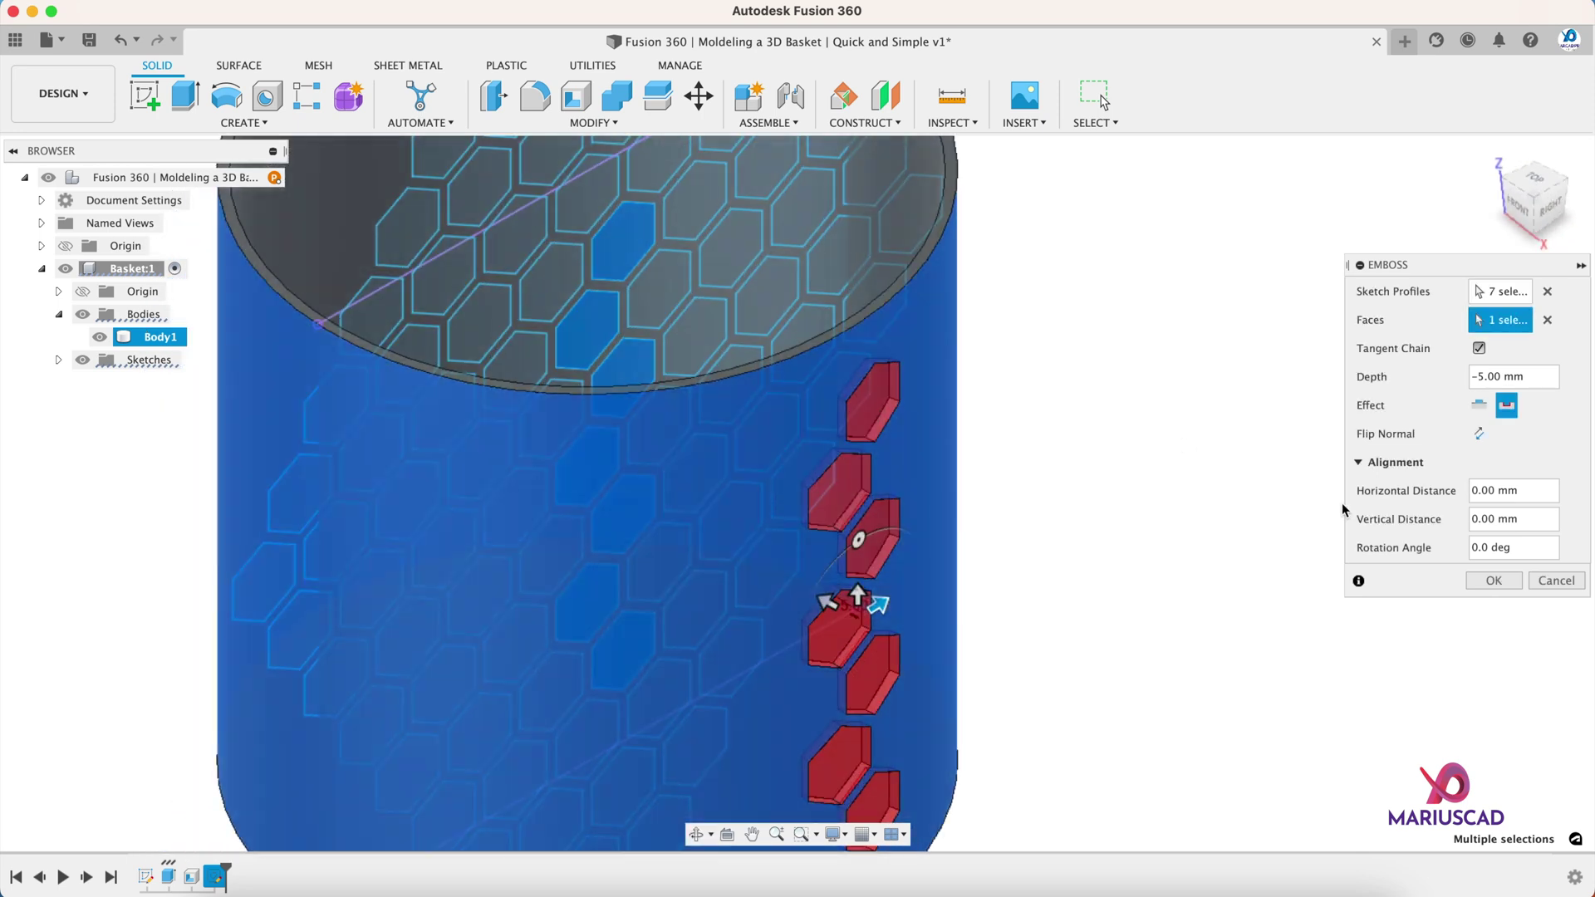
{"action": "left_click", "coordinate": [1483, 579]}
{"action": "scroll", "coordinate": [1149, 455], "scroll_direction": "down", "scroll_amount": 5}
{"action": "middle_click_drag", "start_coordinate": [1179, 509], "coordinate": [1091, 546], "text": "shift"}
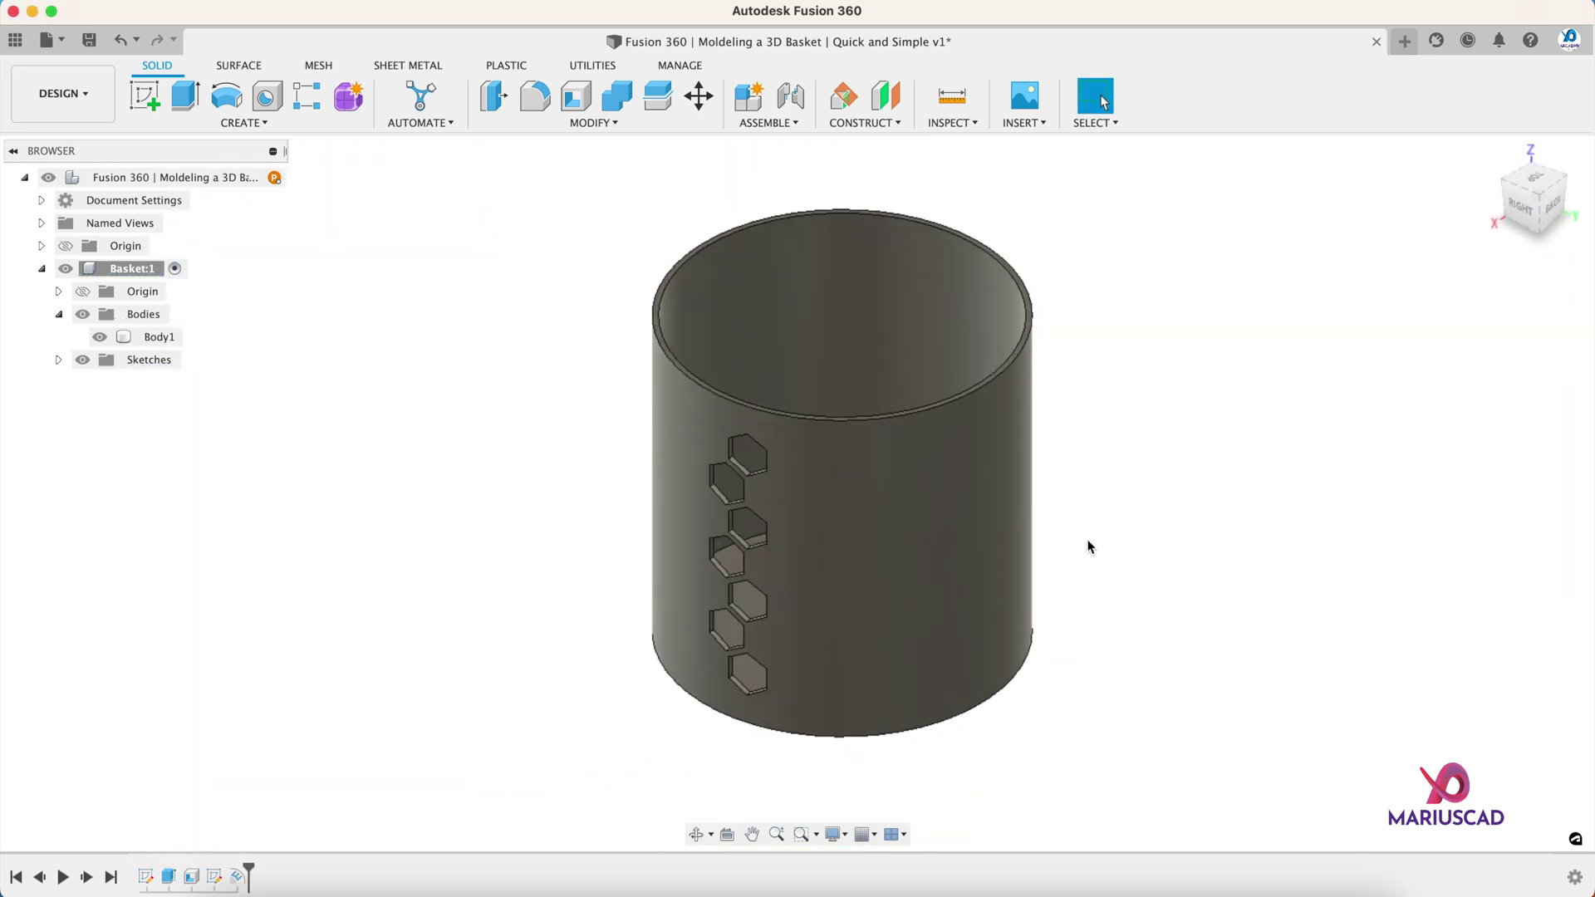
{"action": "left_click", "coordinate": [254, 123]}
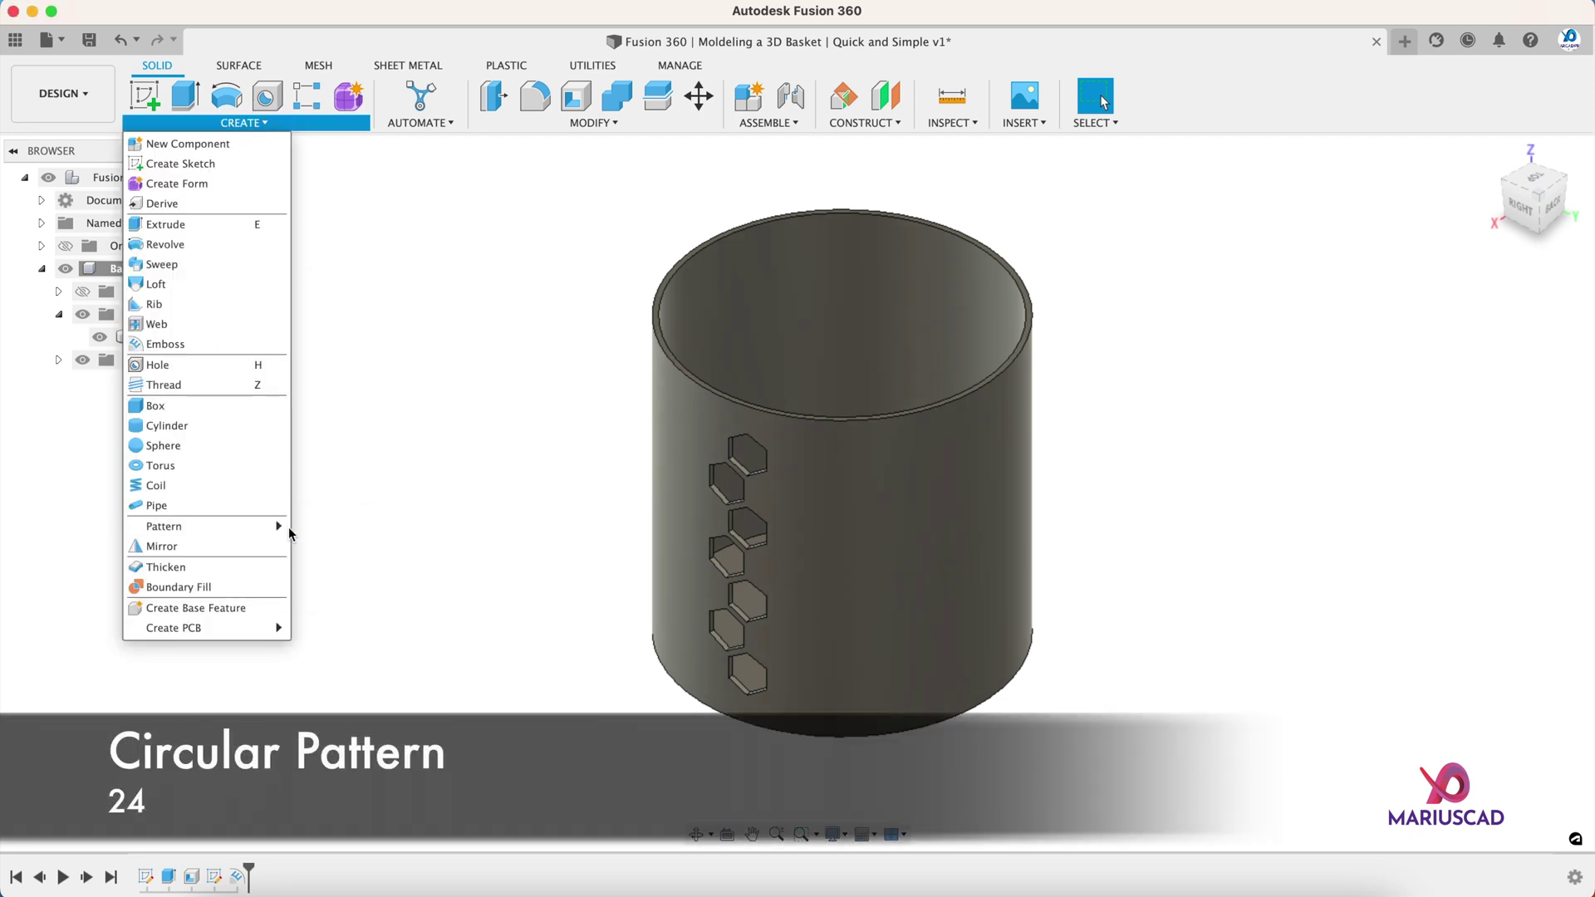
- Start a circular pattern of the hexagon emboss feature around the basket's vertical axis
{"action": "left_click", "coordinate": [351, 547]}
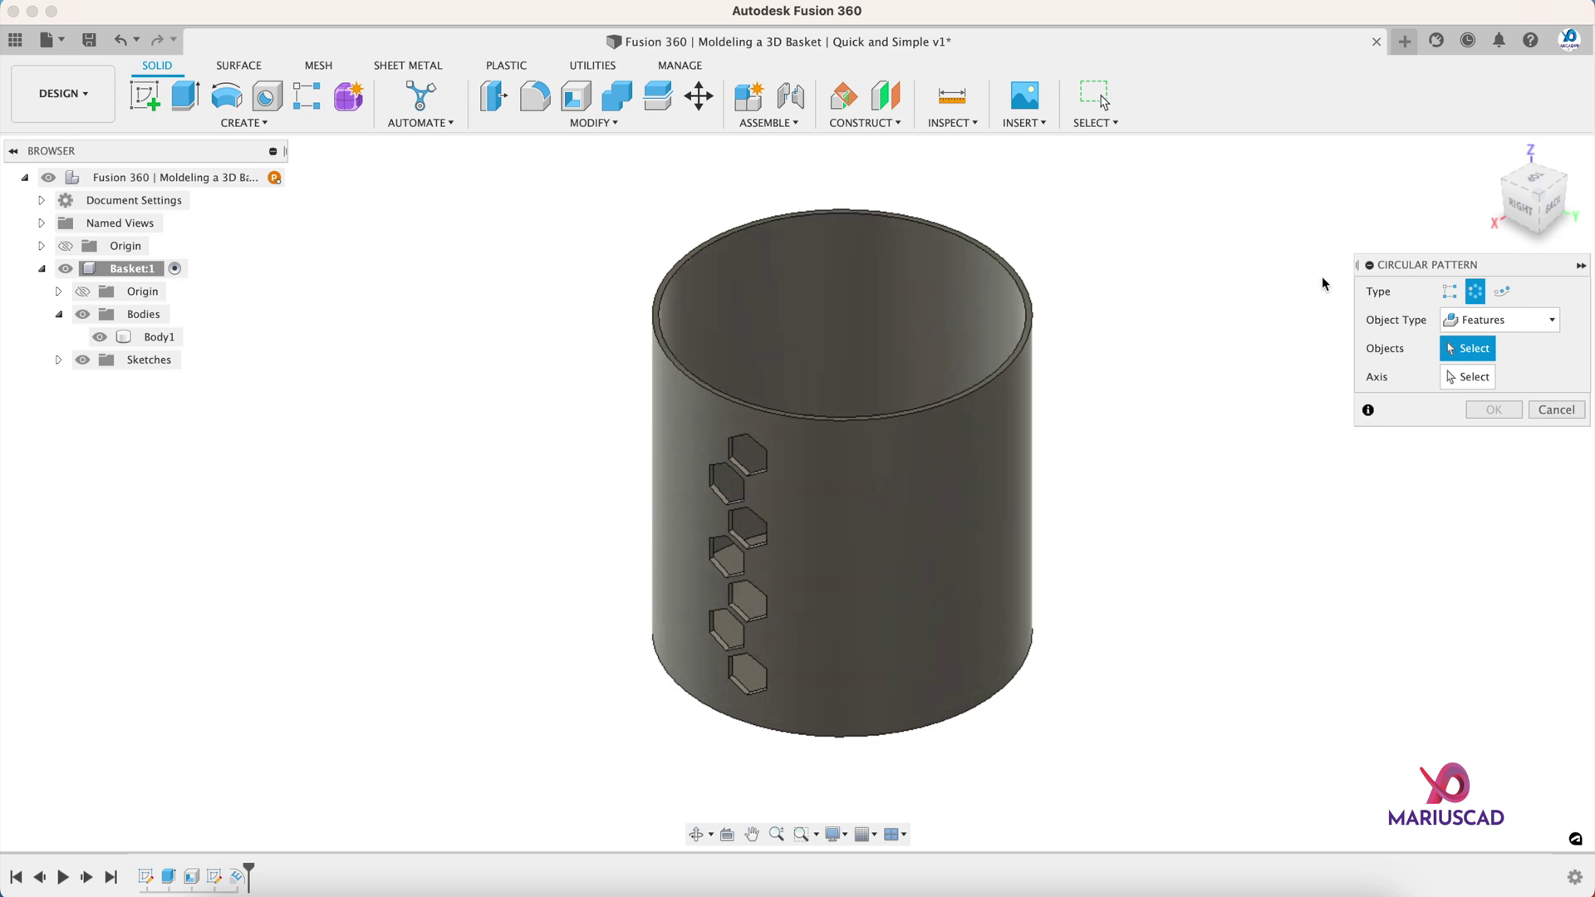
{"action": "left_click", "coordinate": [1503, 319]}
{"action": "left_click", "coordinate": [1483, 387]}
{"action": "middle_click_drag", "start_coordinate": [1177, 441], "coordinate": [1209, 440], "text": "shift"}
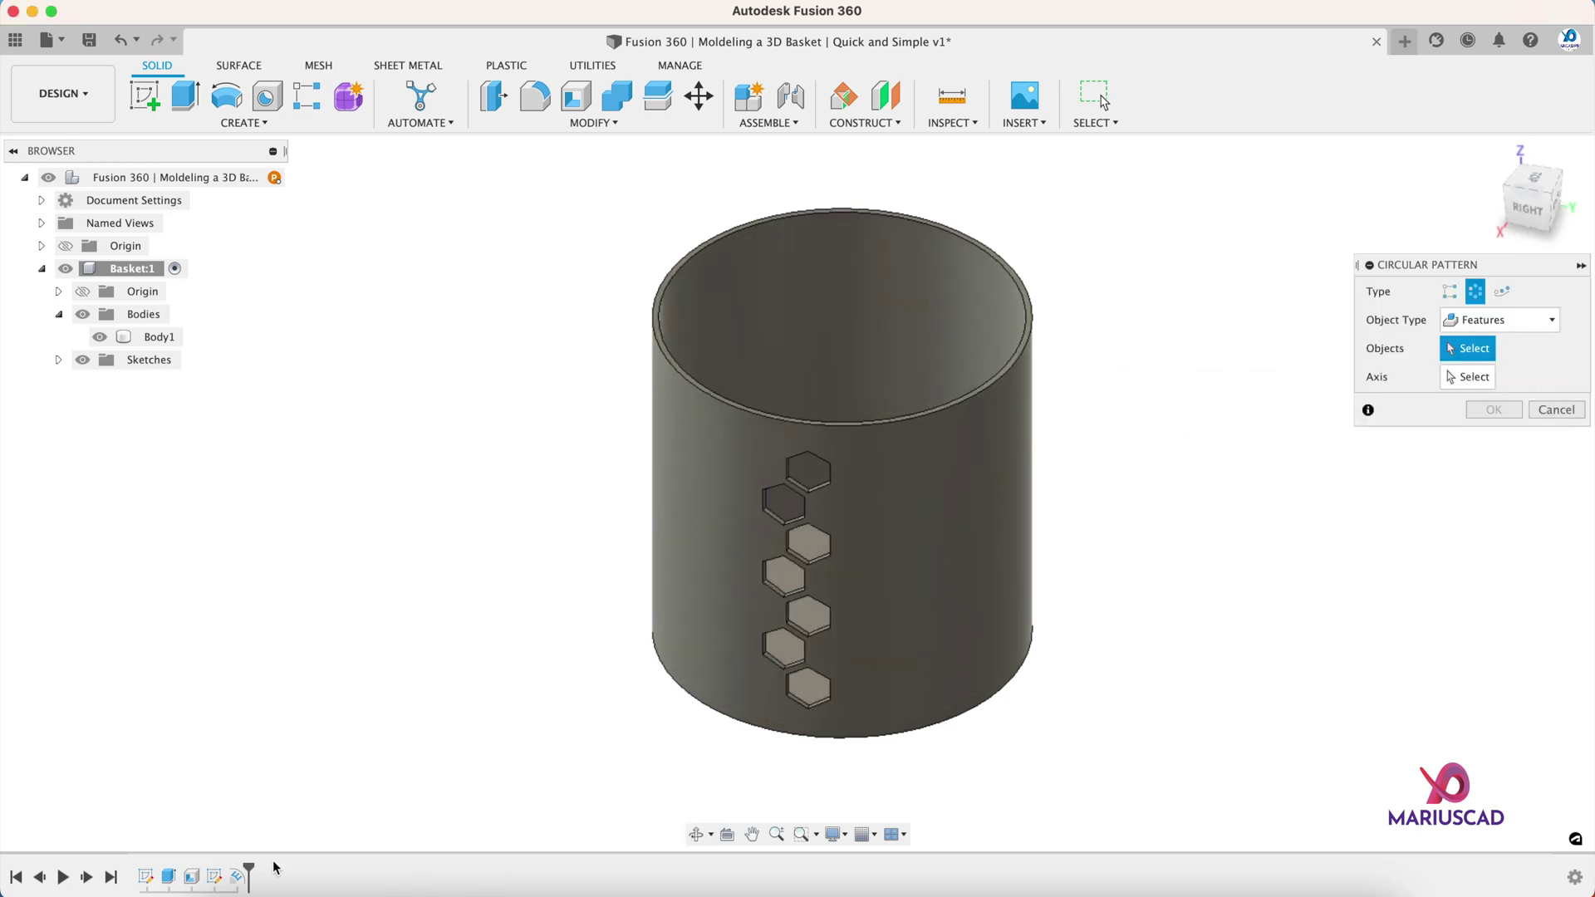
{"action": "left_click", "coordinate": [236, 878]}
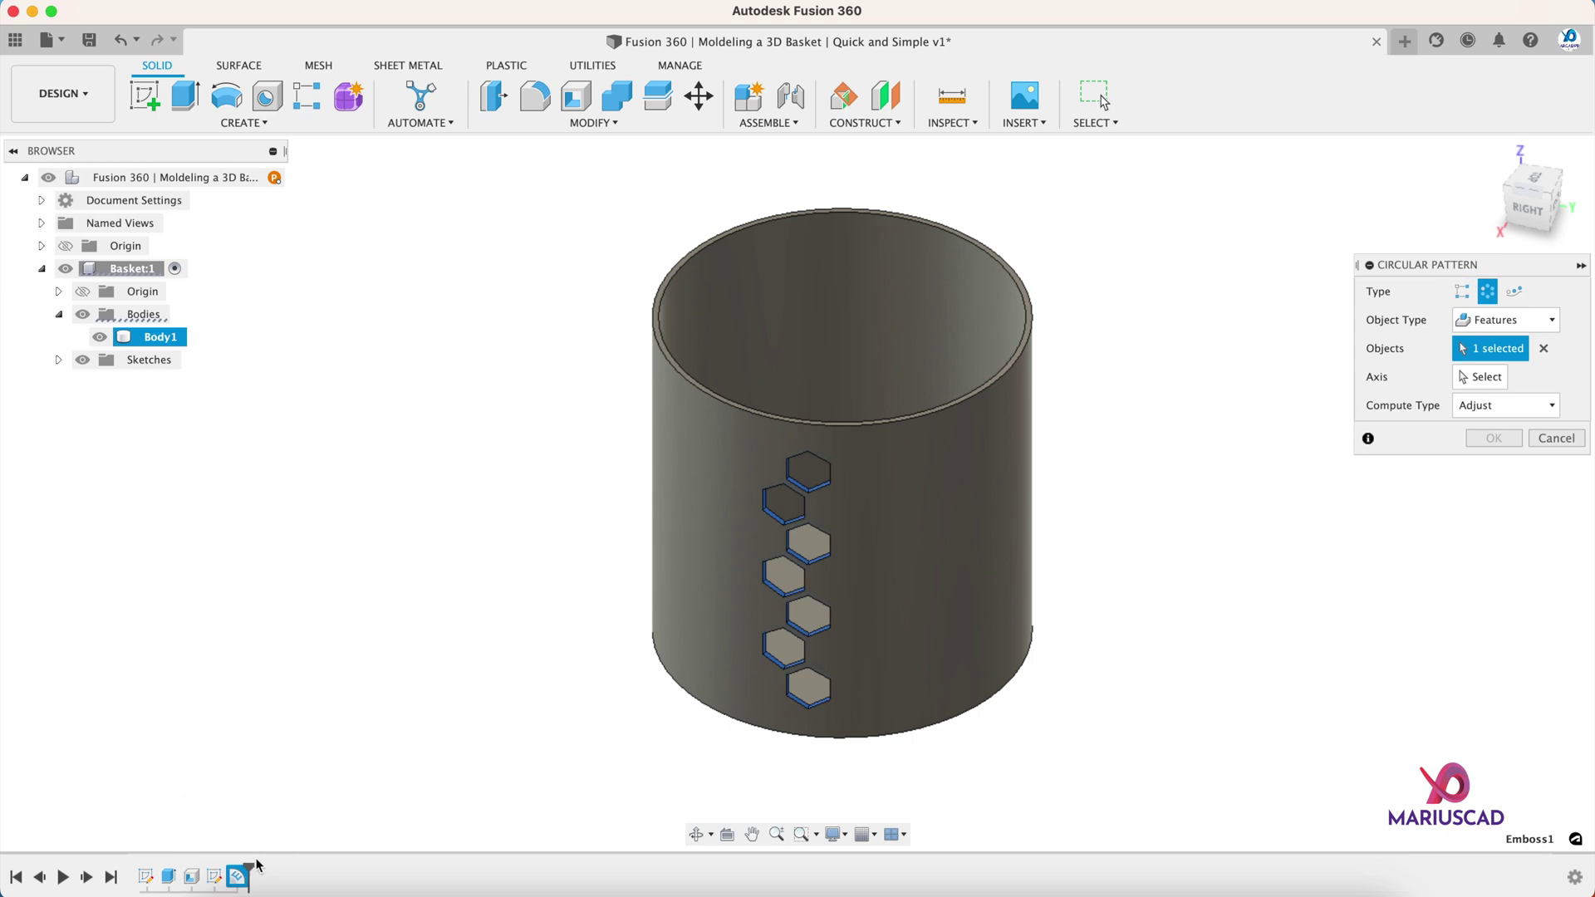
{"action": "left_click", "coordinate": [1482, 378]}
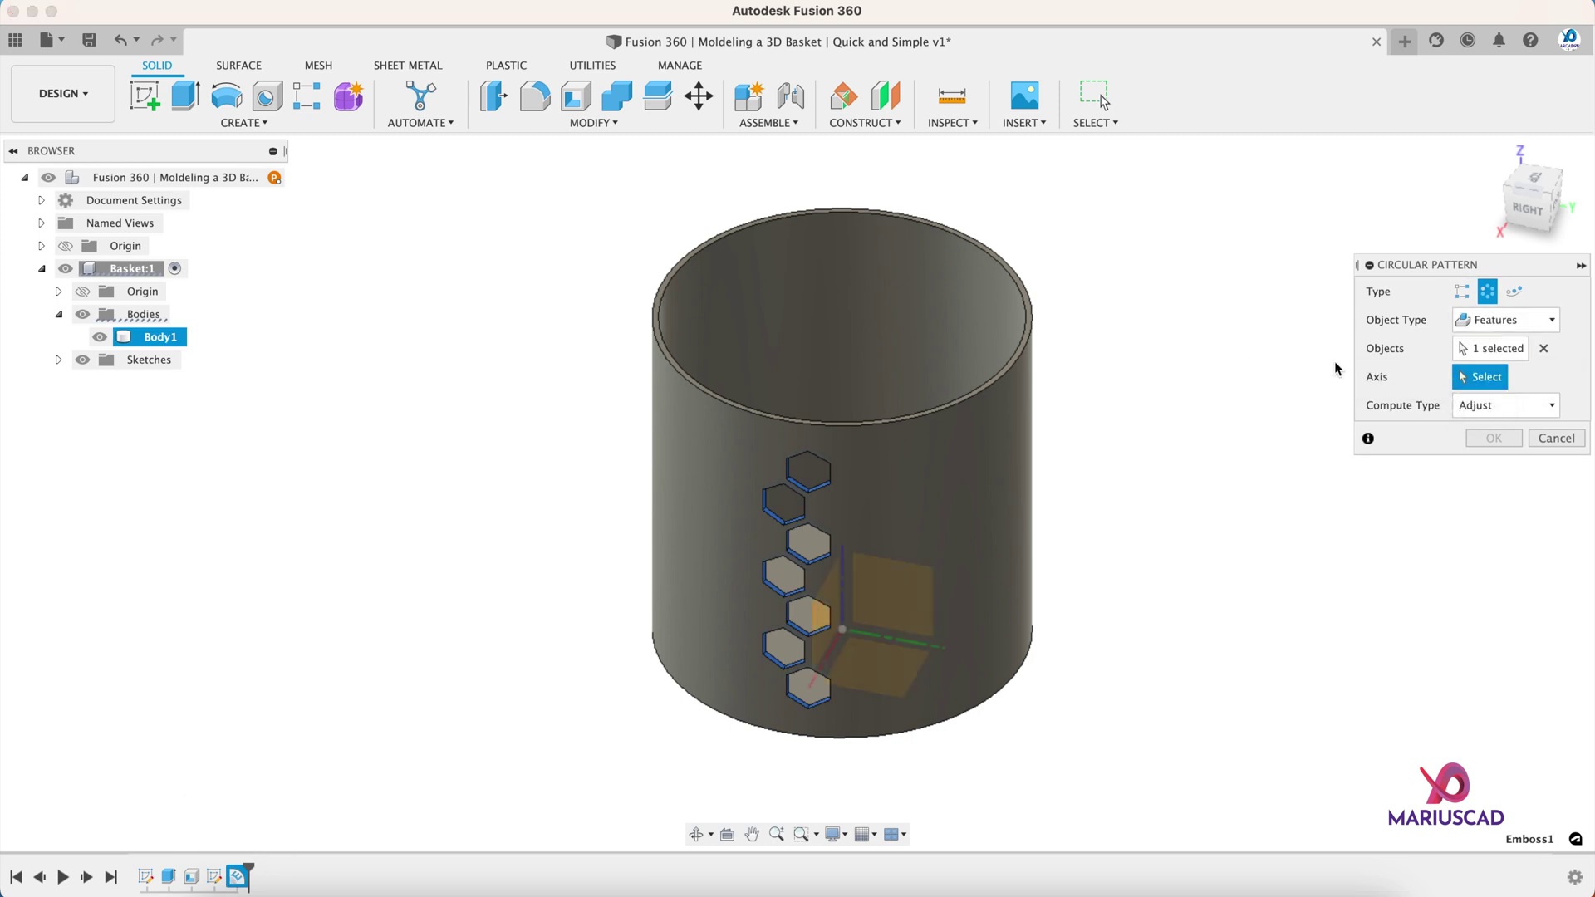
{"action": "middle_click_drag", "start_coordinate": [1285, 372], "coordinate": [884, 491], "text": "shift"}
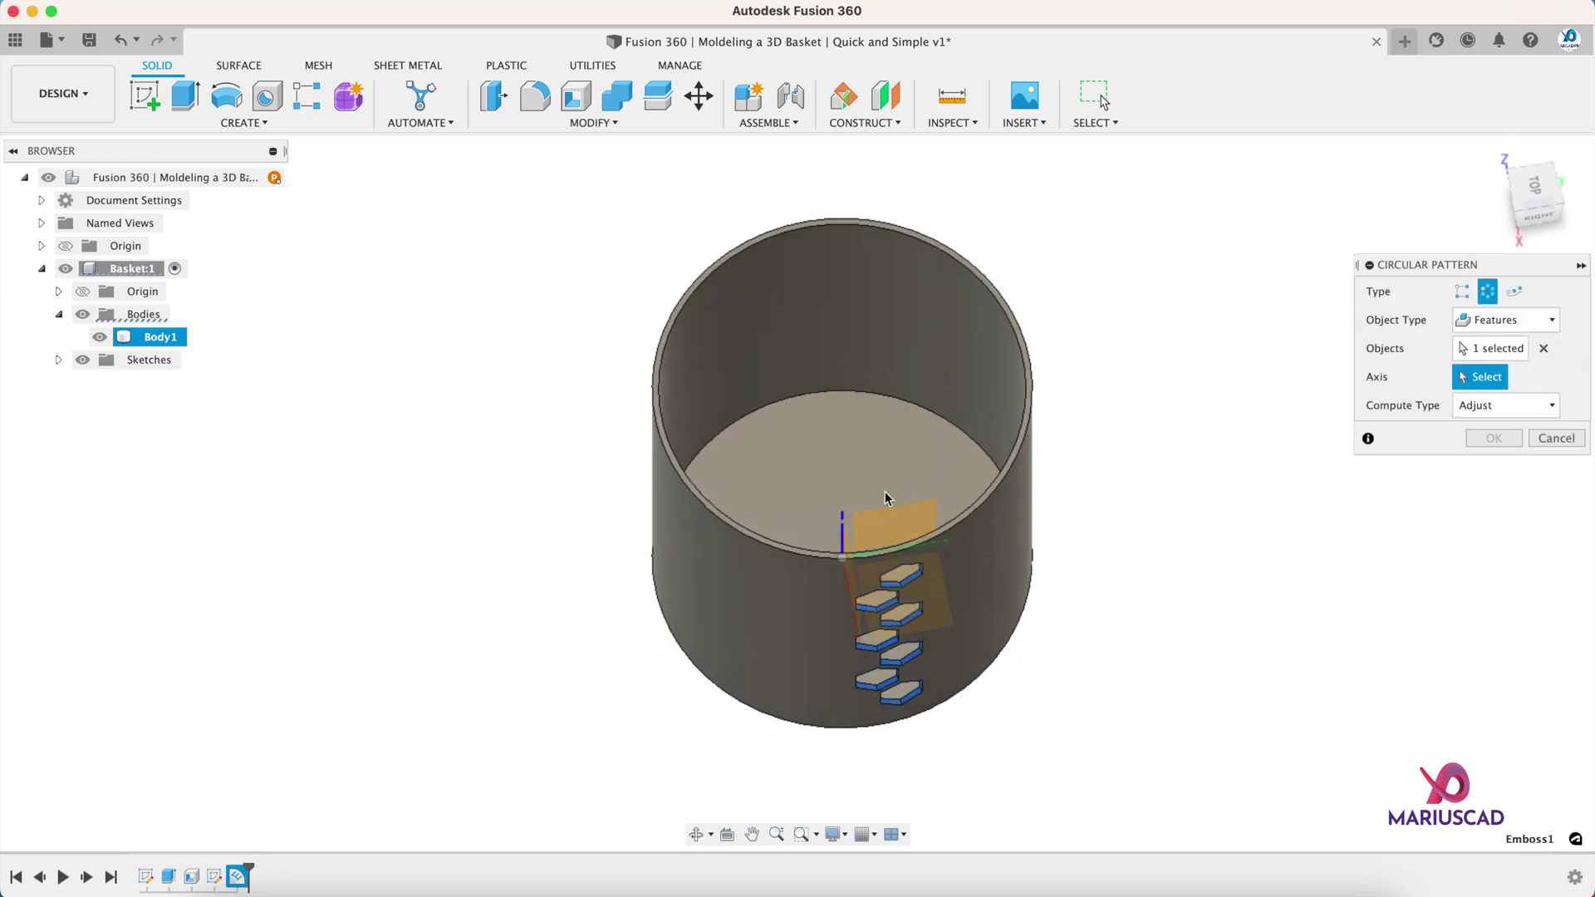
{"action": "left_click", "coordinate": [842, 532]}
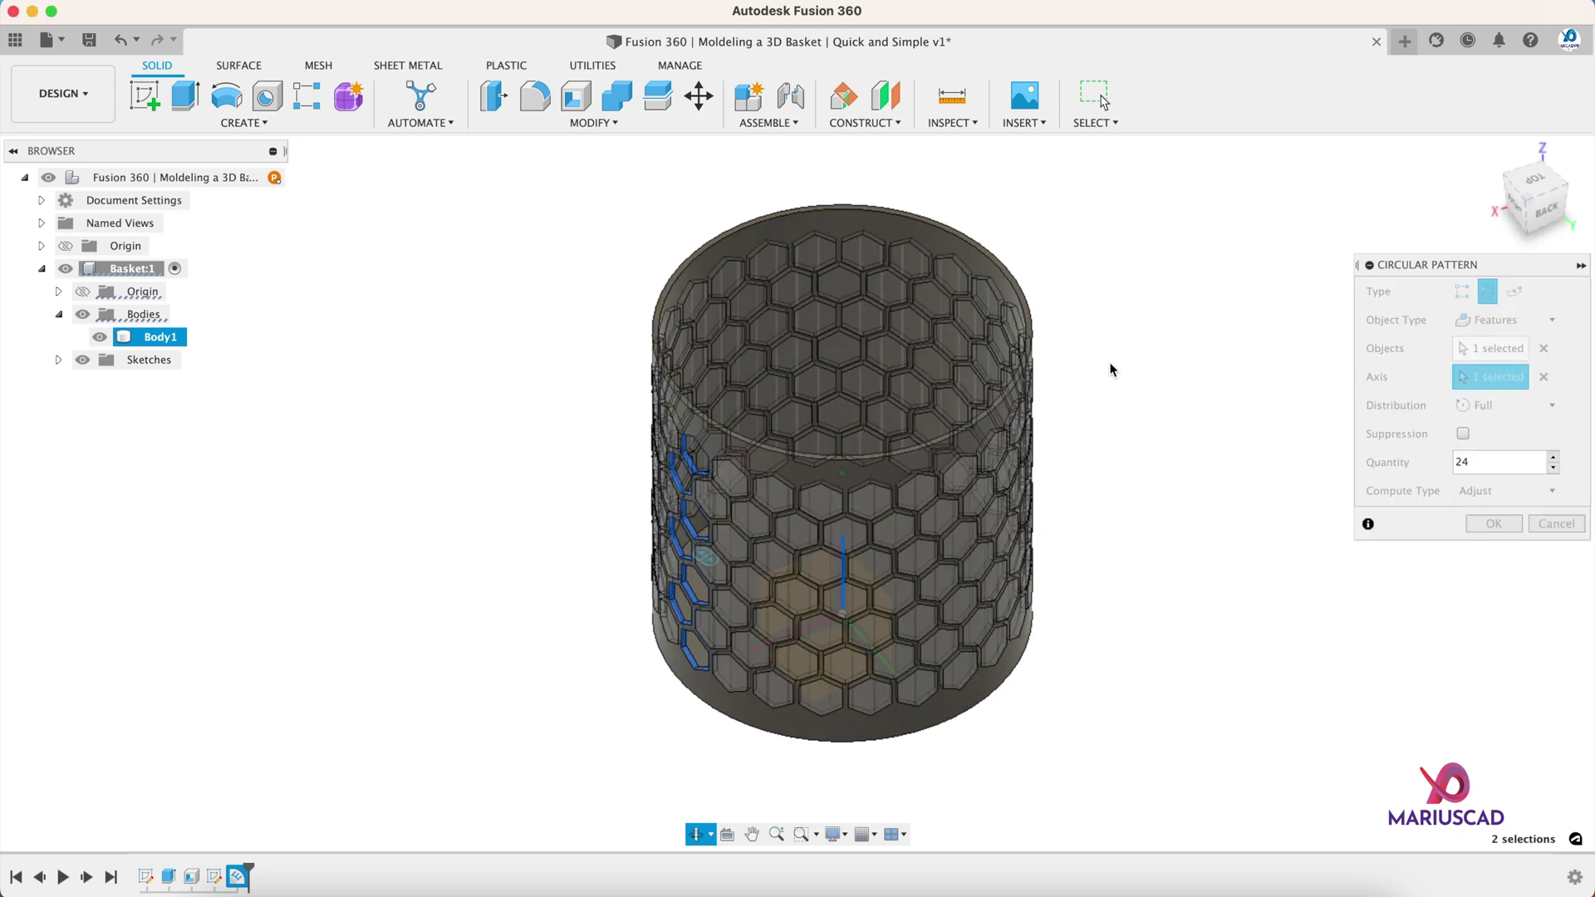
- Set the pattern quantity to 24 and commit the circular pattern
{"action": "type", "text": "3"}
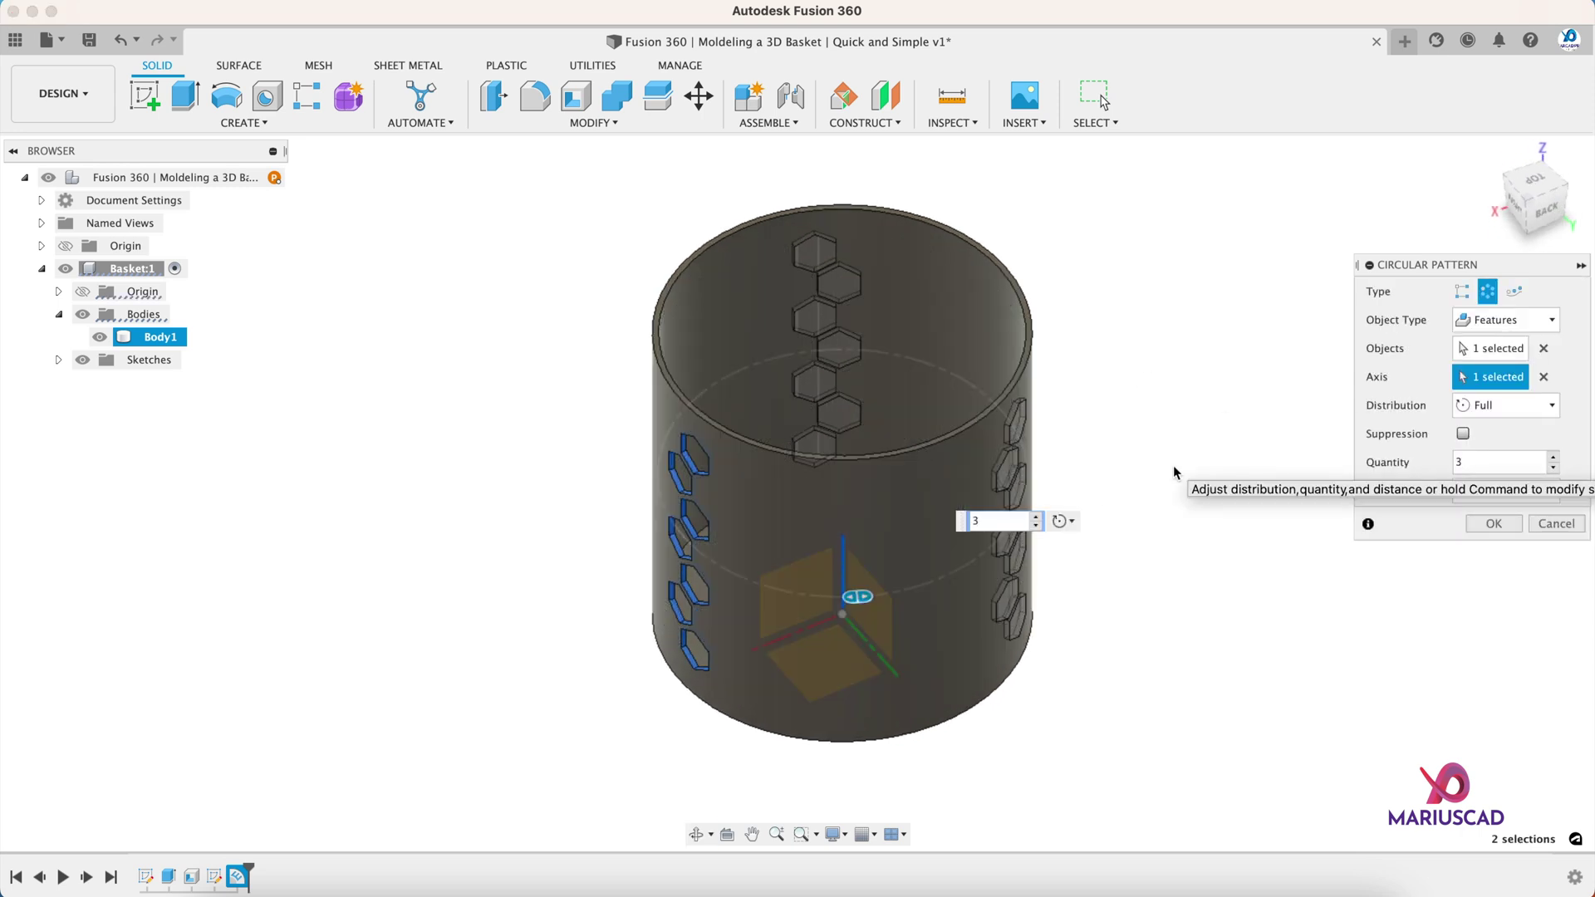
{"action": "key", "text": "BackSpace"}
{"action": "type", "text": "8"}
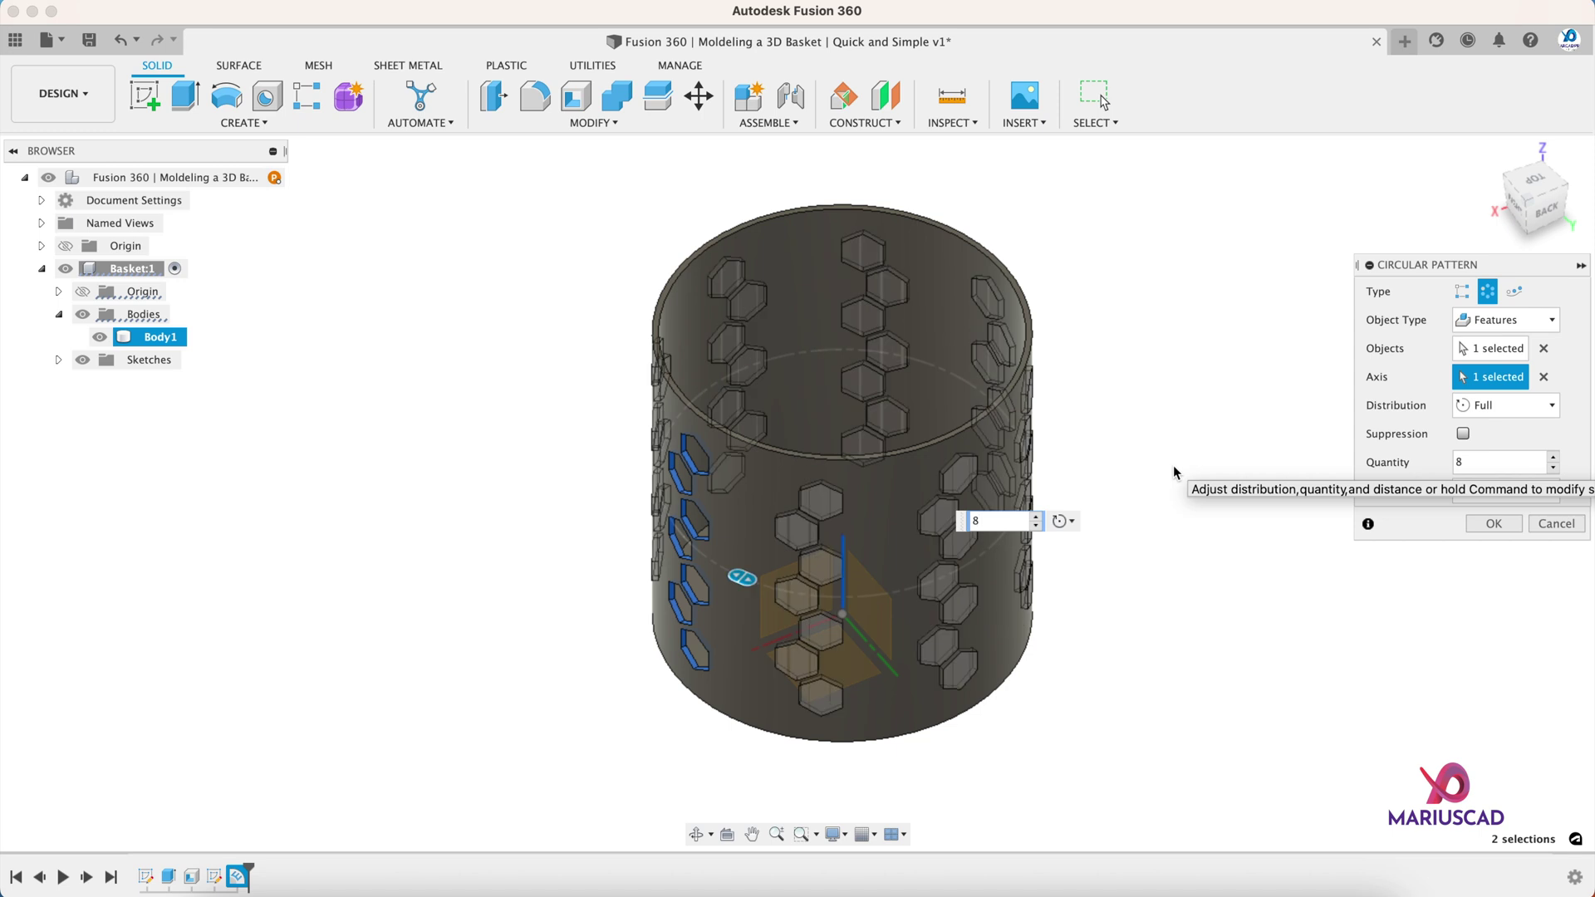
{"action": "key", "text": "BackSpace"}
{"action": "type", "text": "24"}
{"action": "middle_click_drag", "start_coordinate": [1121, 676], "coordinate": [1138, 623], "text": "shift"}
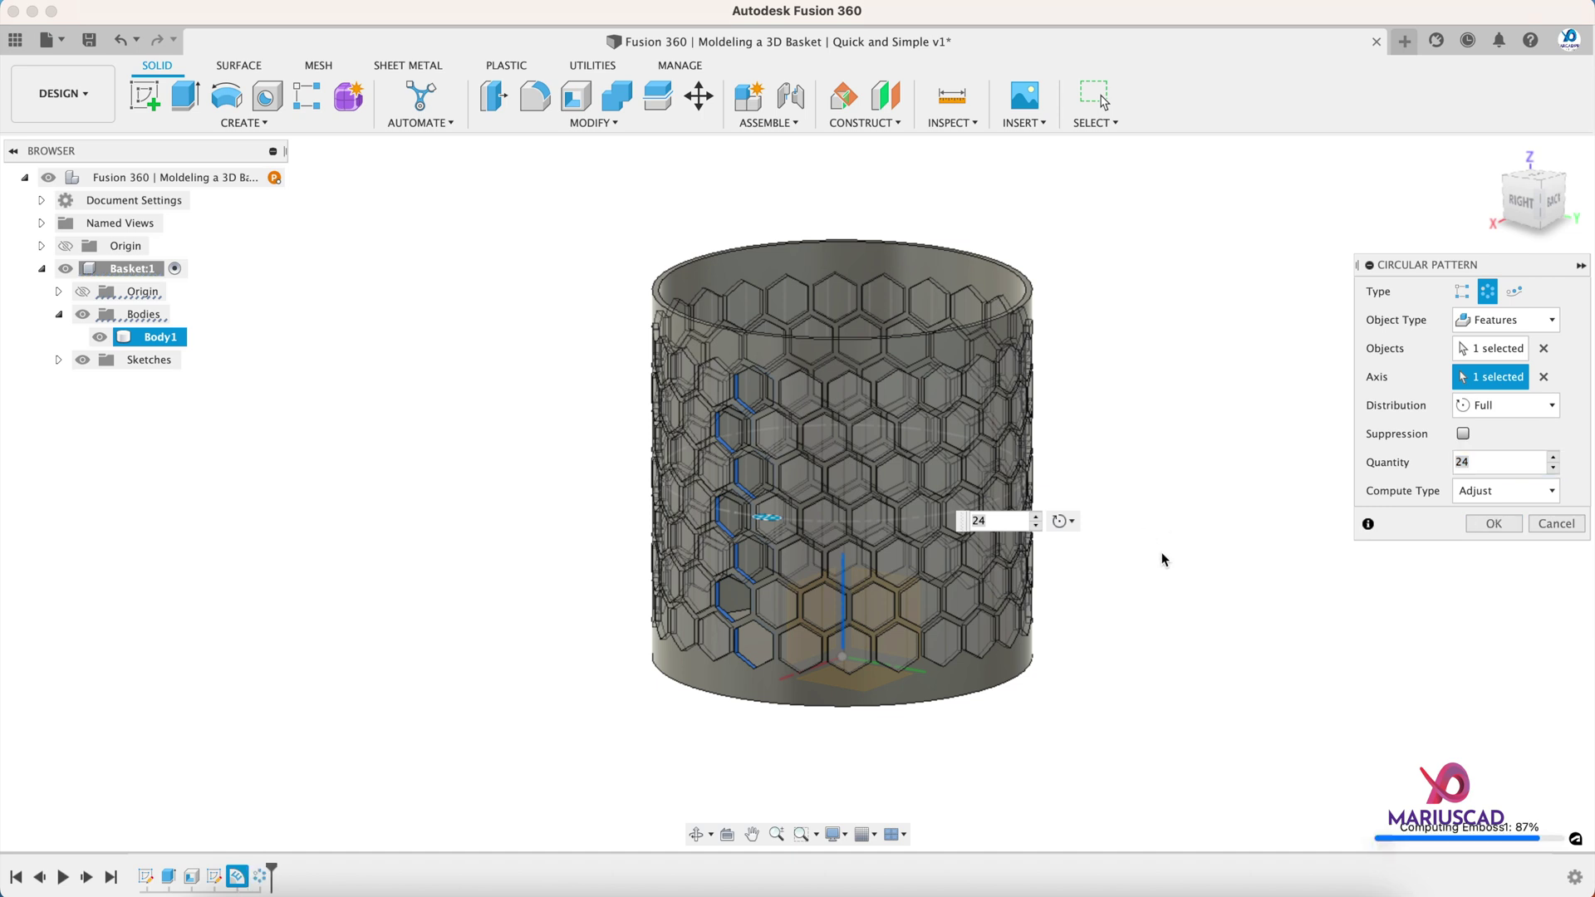
{"action": "key", "text": "Return"}
{"action": "mouse_move", "coordinate": [1178, 576]}
{"action": "middle_mouse_down", "text": "shift"}
{"action": "mouse_move", "coordinate": [1143, 518]}
{"action": "mouse_move", "coordinate": [1068, 531]}
{"action": "mouse_move", "coordinate": [1104, 606]}
{"action": "mouse_move", "coordinate": [1200, 562]}
{"action": "mouse_move", "coordinate": [1167, 540]}
{"action": "mouse_move", "coordinate": [1185, 551]}
{"action": "middle_mouse_up", "text": "shift"}
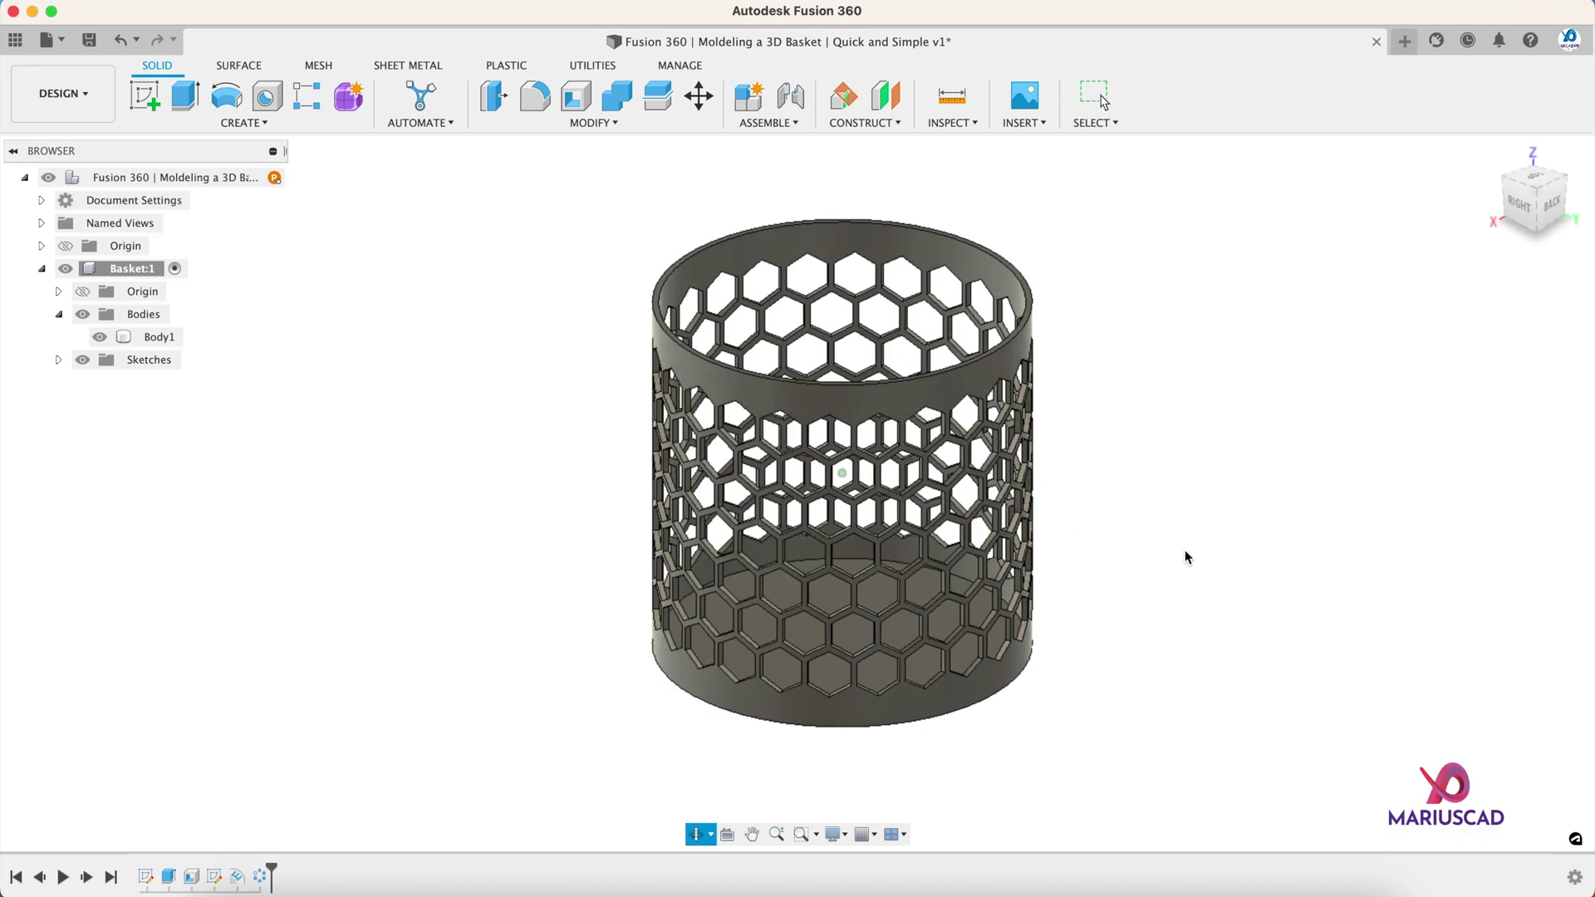
- Start a new sketch on the vertical origin plane
{"action": "scroll", "coordinate": [637, 292], "scroll_direction": "up", "scroll_amount": 4}
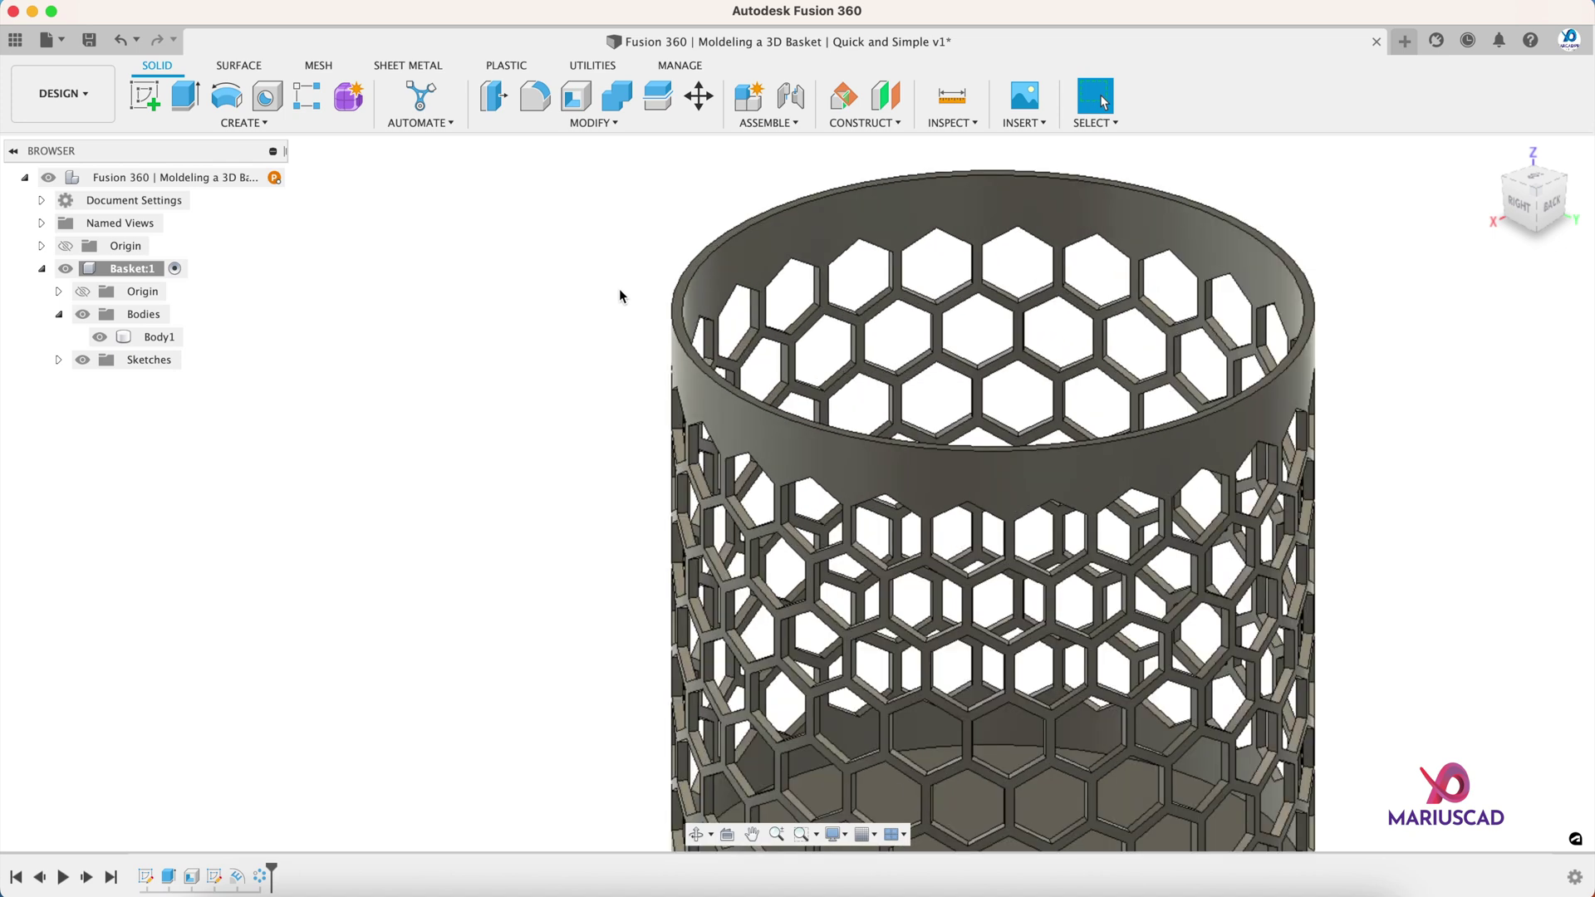
{"action": "left_click", "coordinate": [145, 96]}
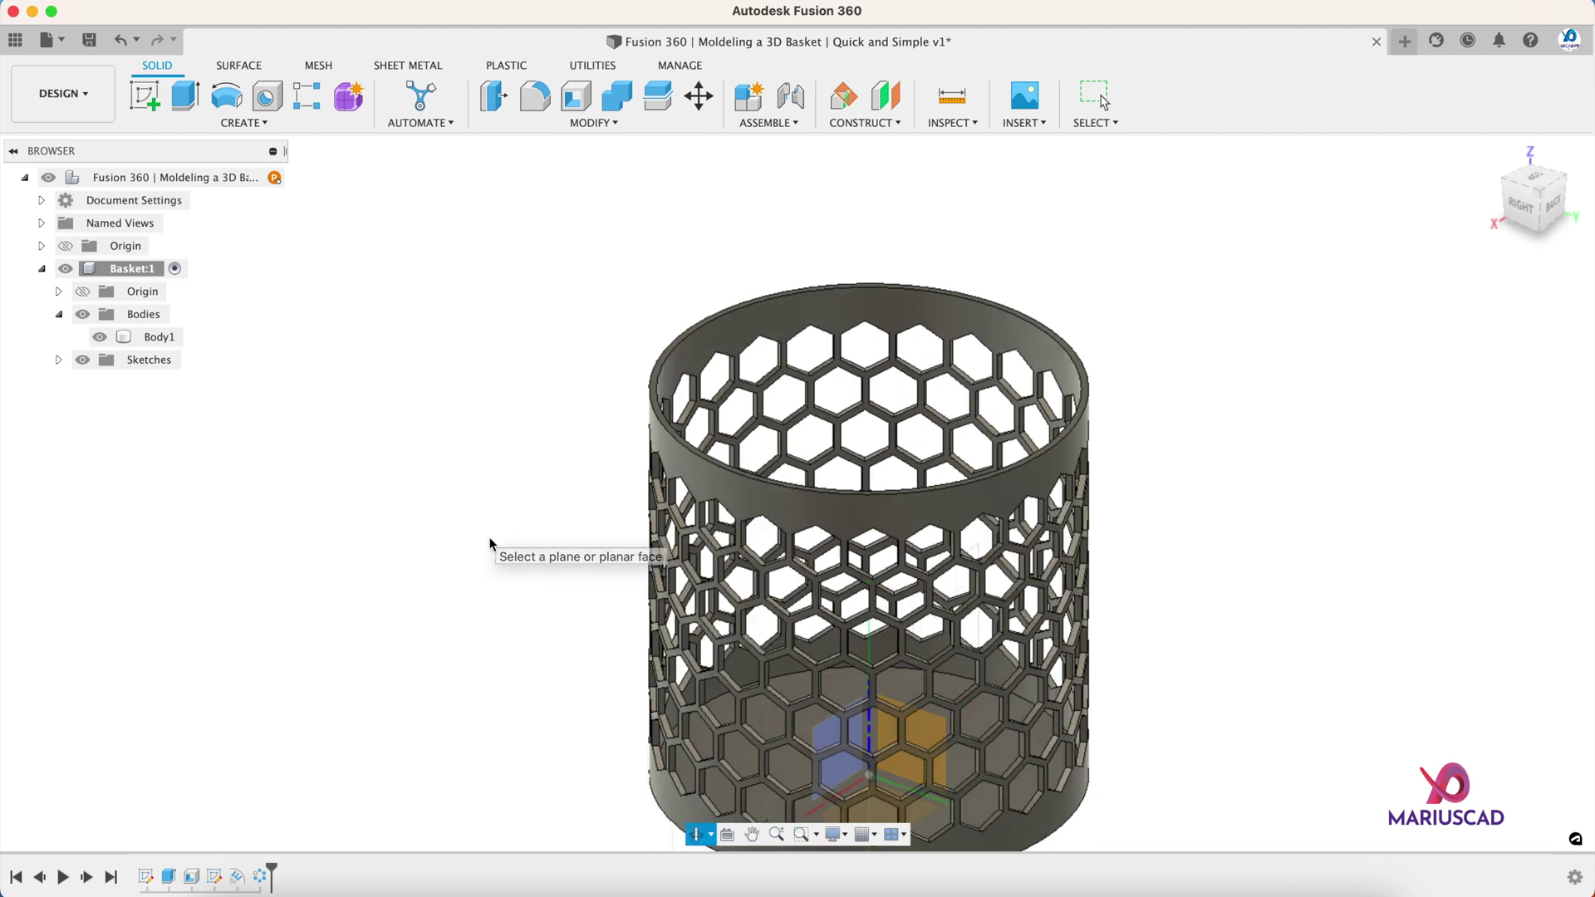
{"action": "left_click", "coordinate": [502, 555]}
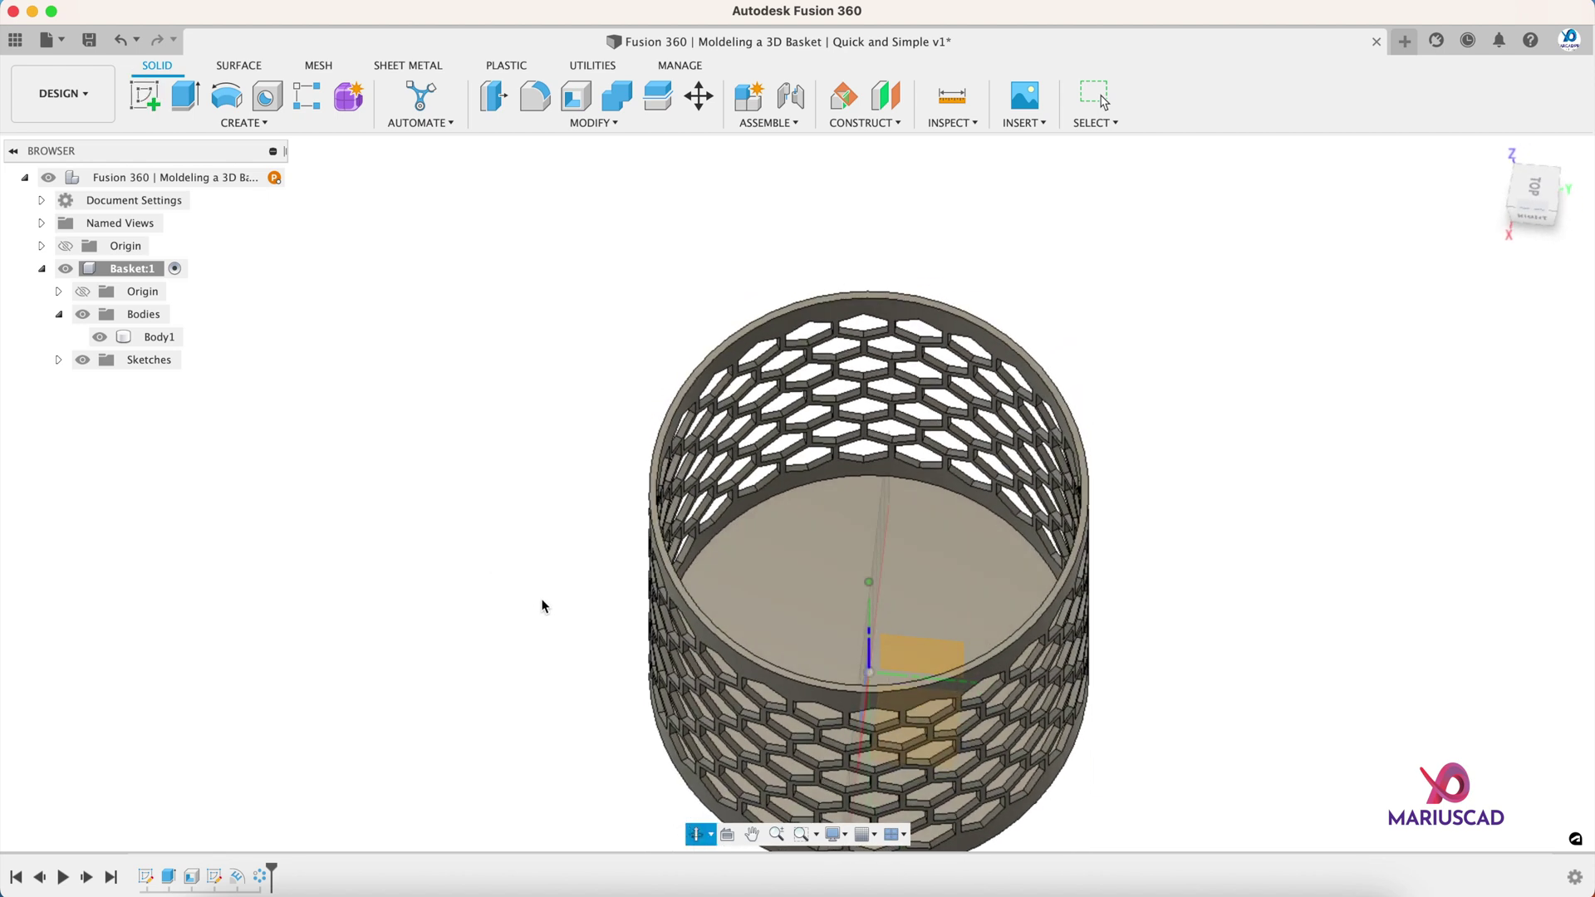
{"action": "left_click", "coordinate": [888, 641]}
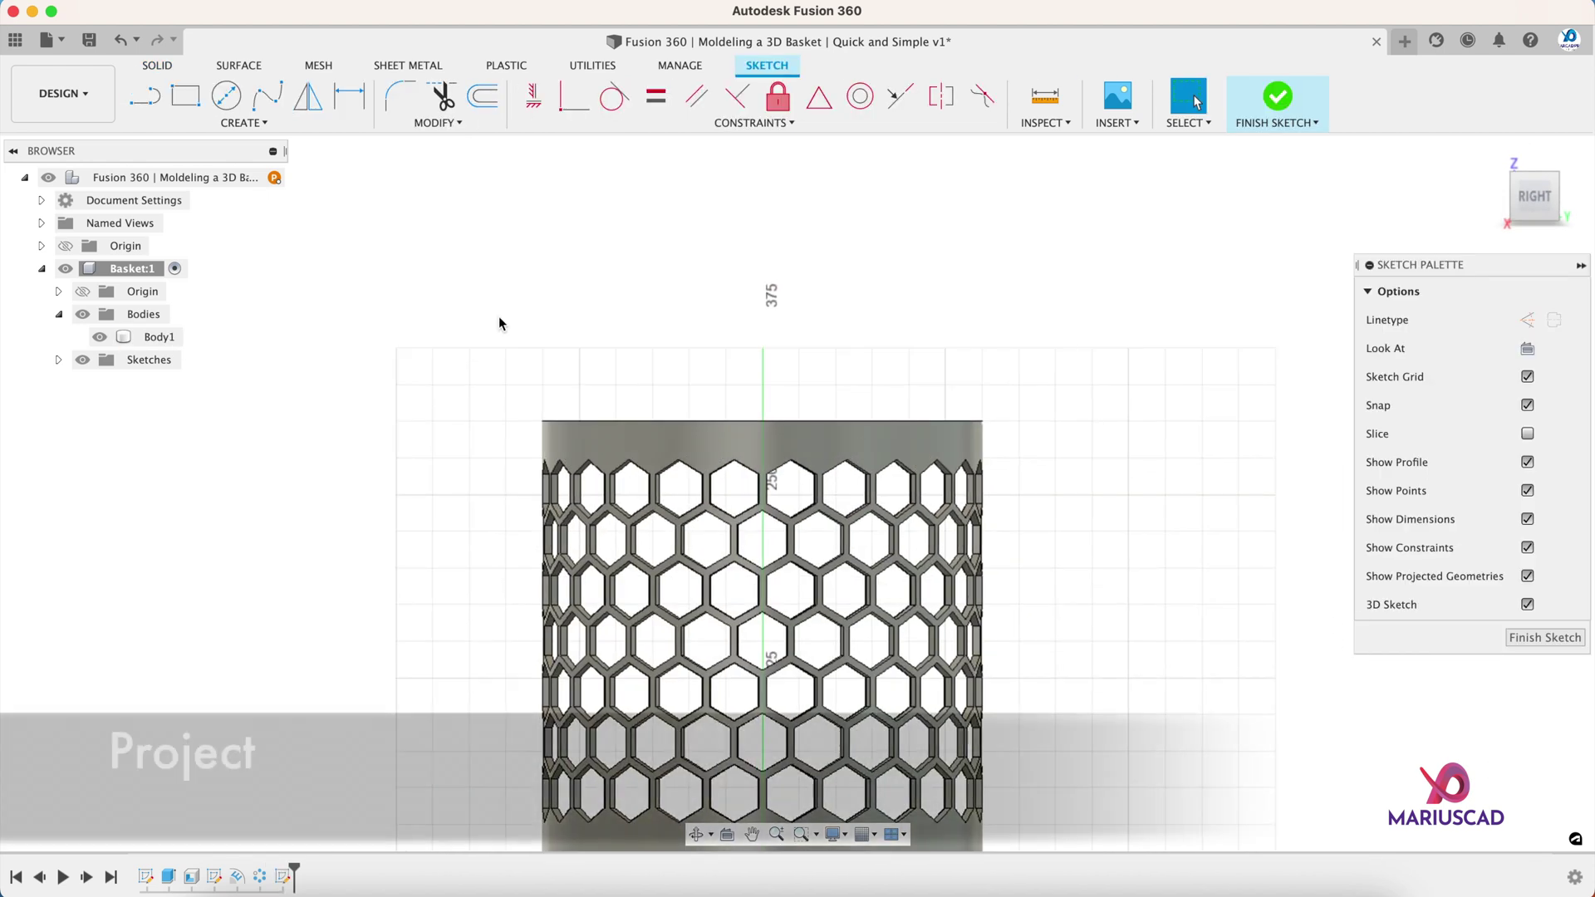
- Project the basket's top rim edge into the sketch
{"action": "key", "text": "p"}
{"action": "middle_click_drag", "start_coordinate": [498, 315], "coordinate": [555, 456], "text": "shift"}
{"action": "left_click", "coordinate": [554, 455]}
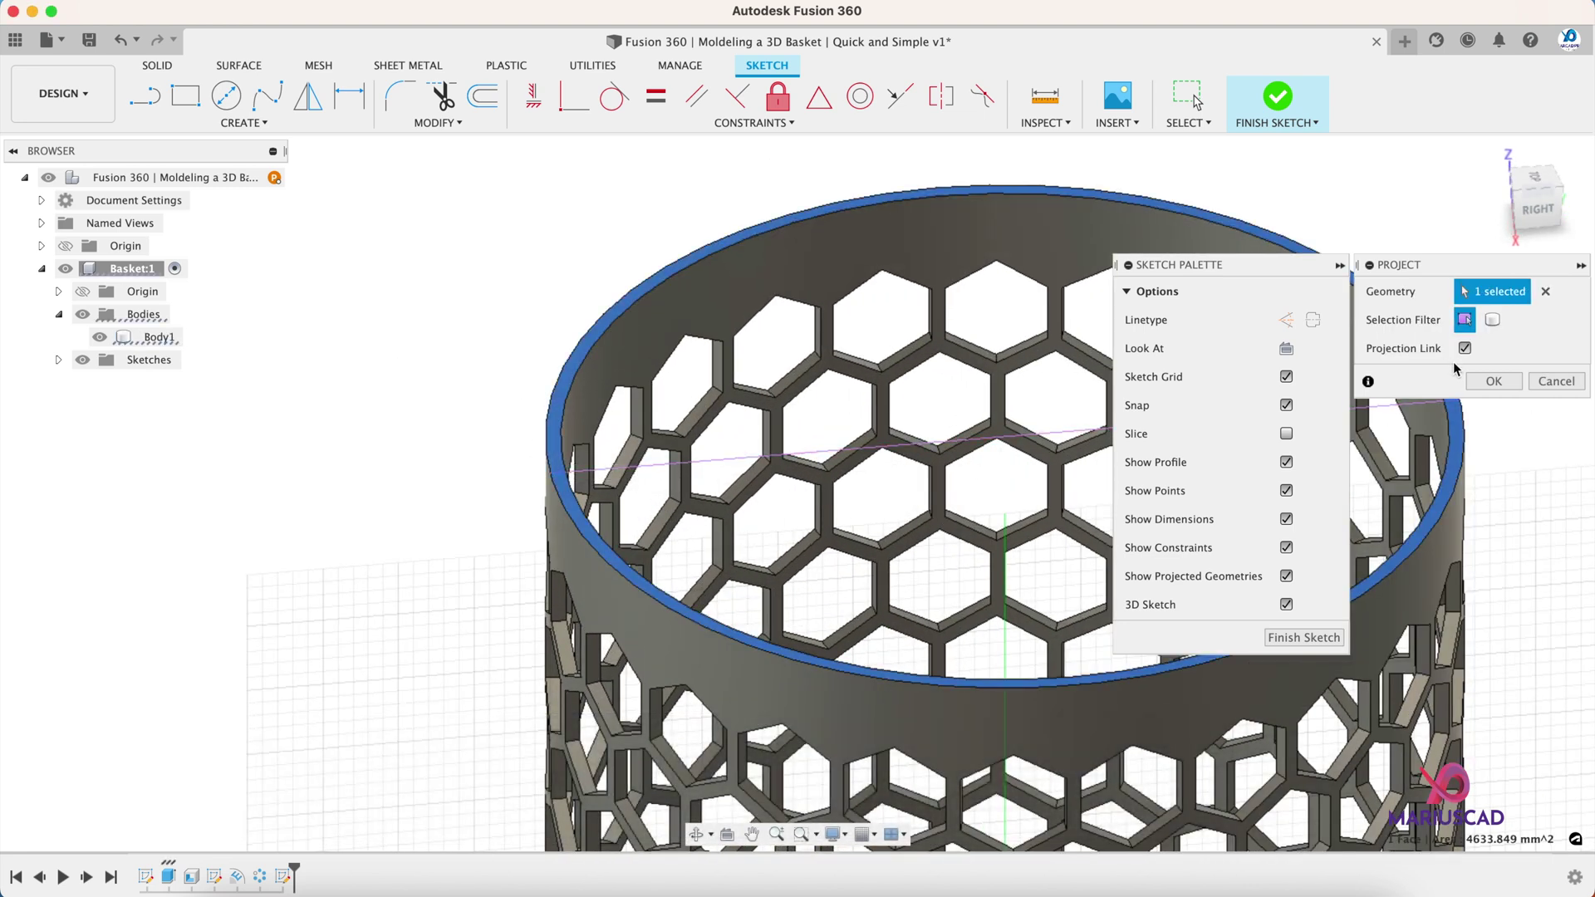
{"action": "key", "text": "Return"}
{"action": "scroll", "coordinate": [490, 292], "scroll_direction": "down", "scroll_amount": 5}
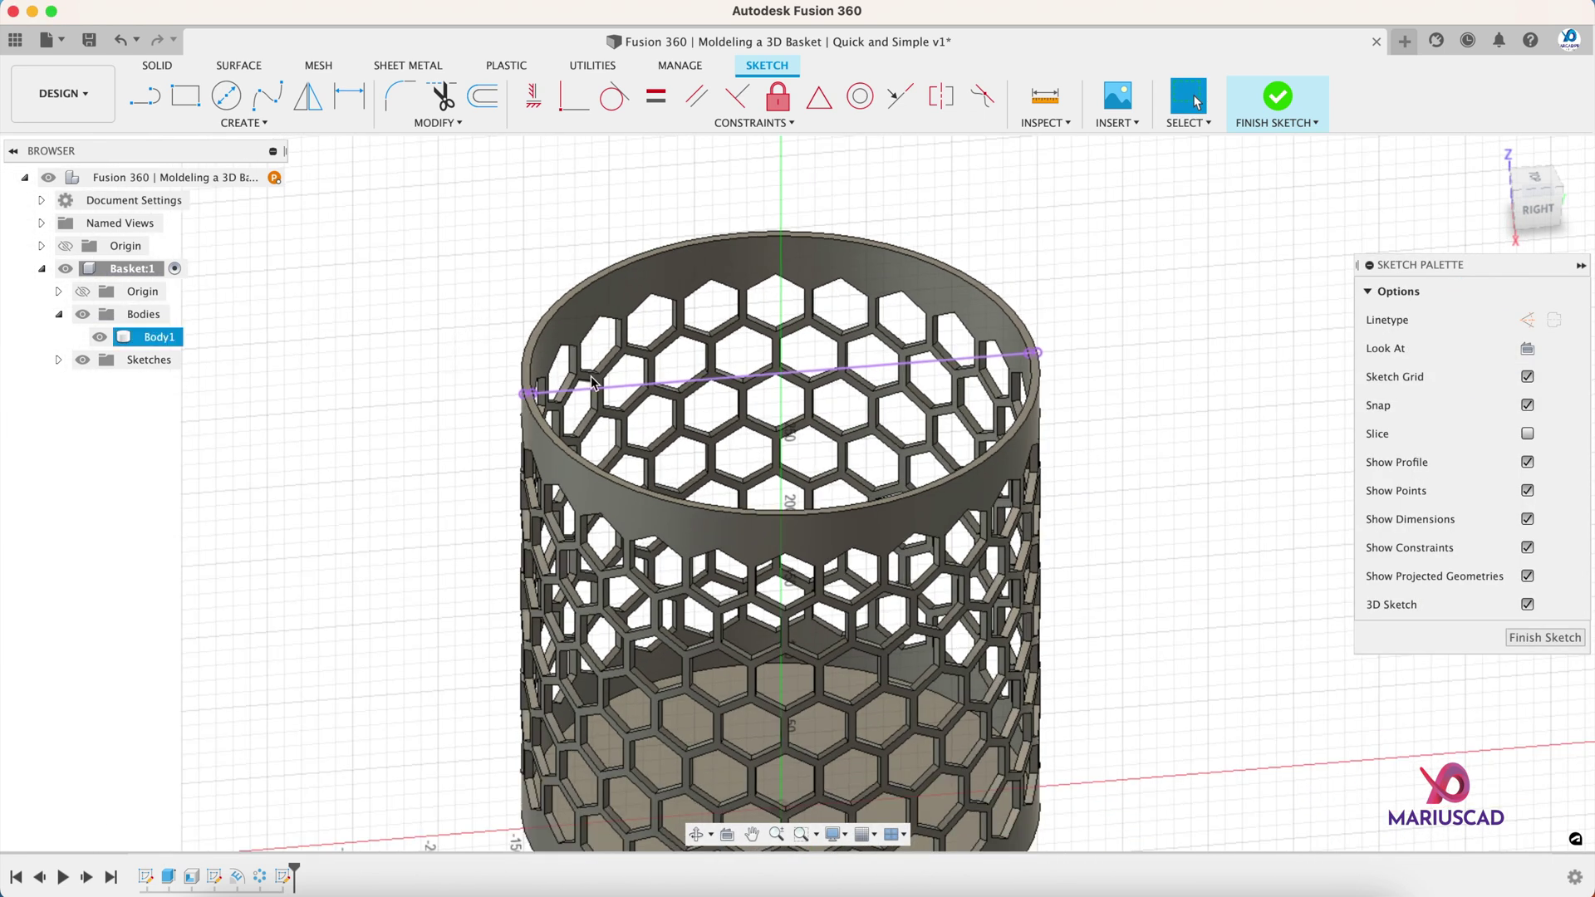
{"action": "left_click", "coordinate": [925, 364]}
{"action": "left_click", "coordinate": [1536, 209]}
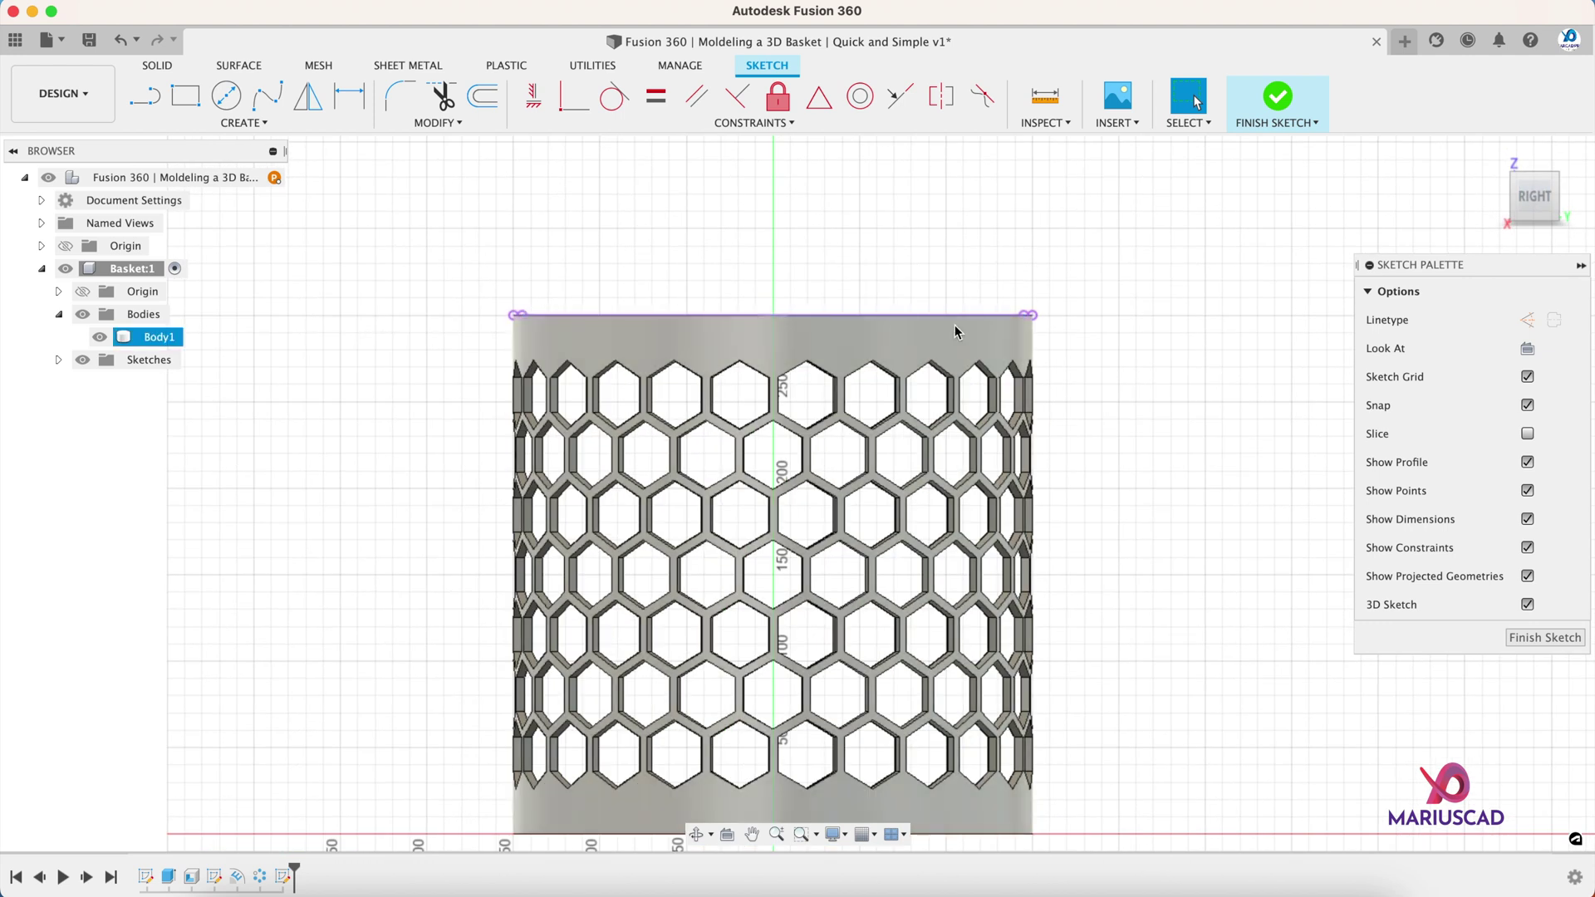
{"action": "middle_click_drag", "start_coordinate": [797, 285], "coordinate": [579, 391], "text": "shift"}
{"action": "scroll", "coordinate": [578, 390], "scroll_direction": "up", "scroll_amount": 10}
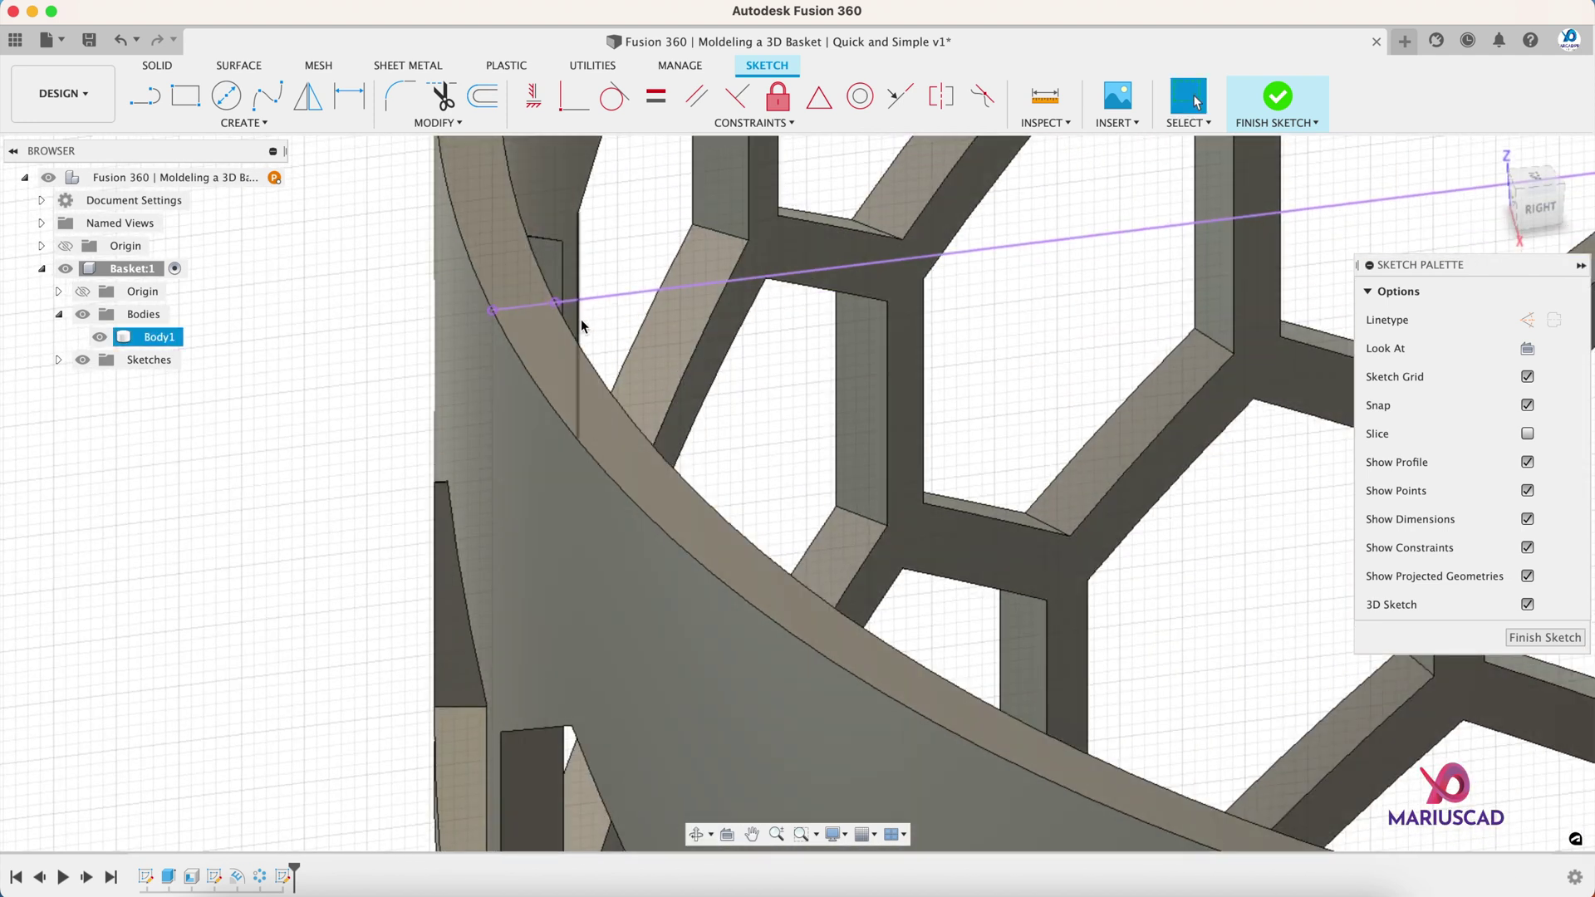
- Draw a short 5 mm line across the rim from the projected line's end
{"action": "key", "text": "l"}
{"action": "scroll", "coordinate": [556, 306], "scroll_direction": "up", "scroll_amount": 3}
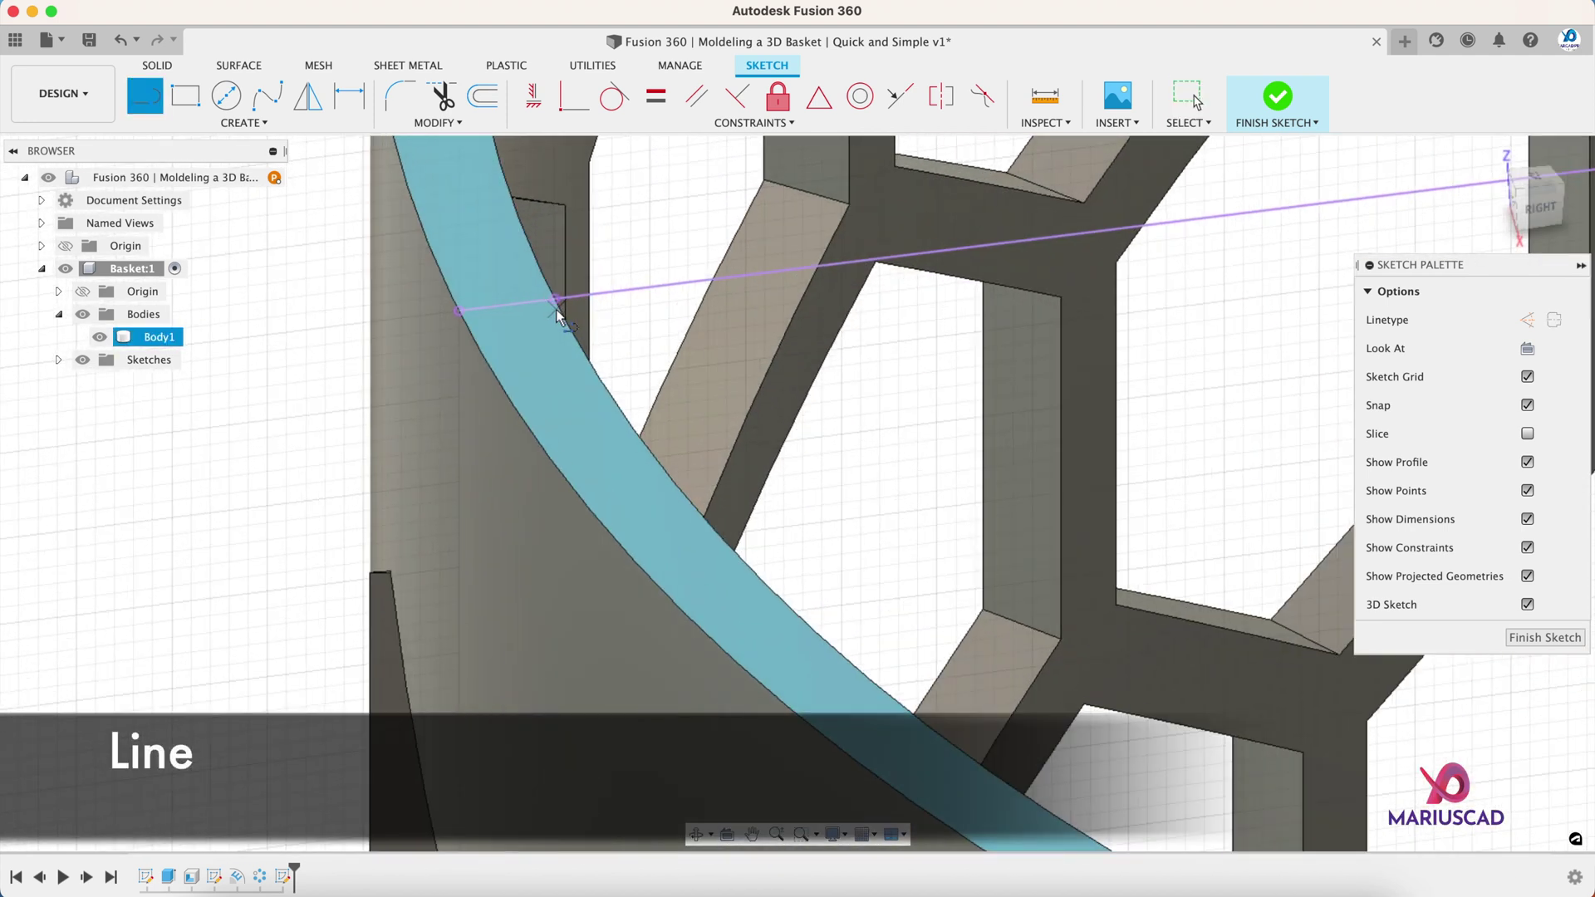
{"action": "left_click", "coordinate": [554, 299]}
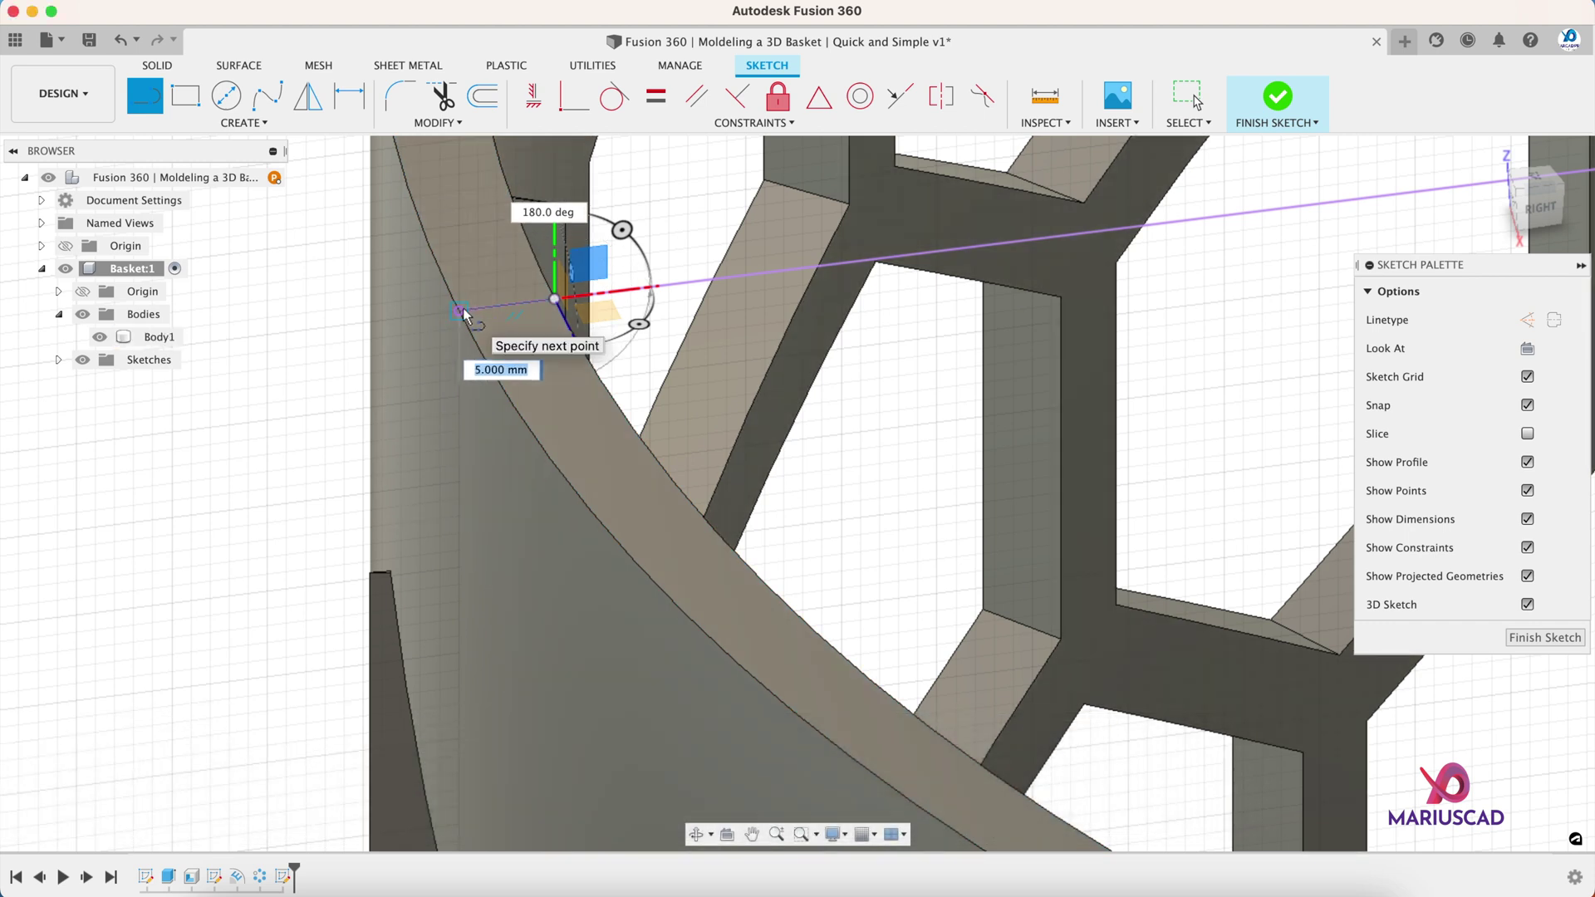
{"action": "left_click", "coordinate": [458, 311]}
{"action": "key", "text": "Escape"}
- Draw a 15 mm diameter circle centred on the short line and finish the sketch
{"action": "key", "text": "c"}
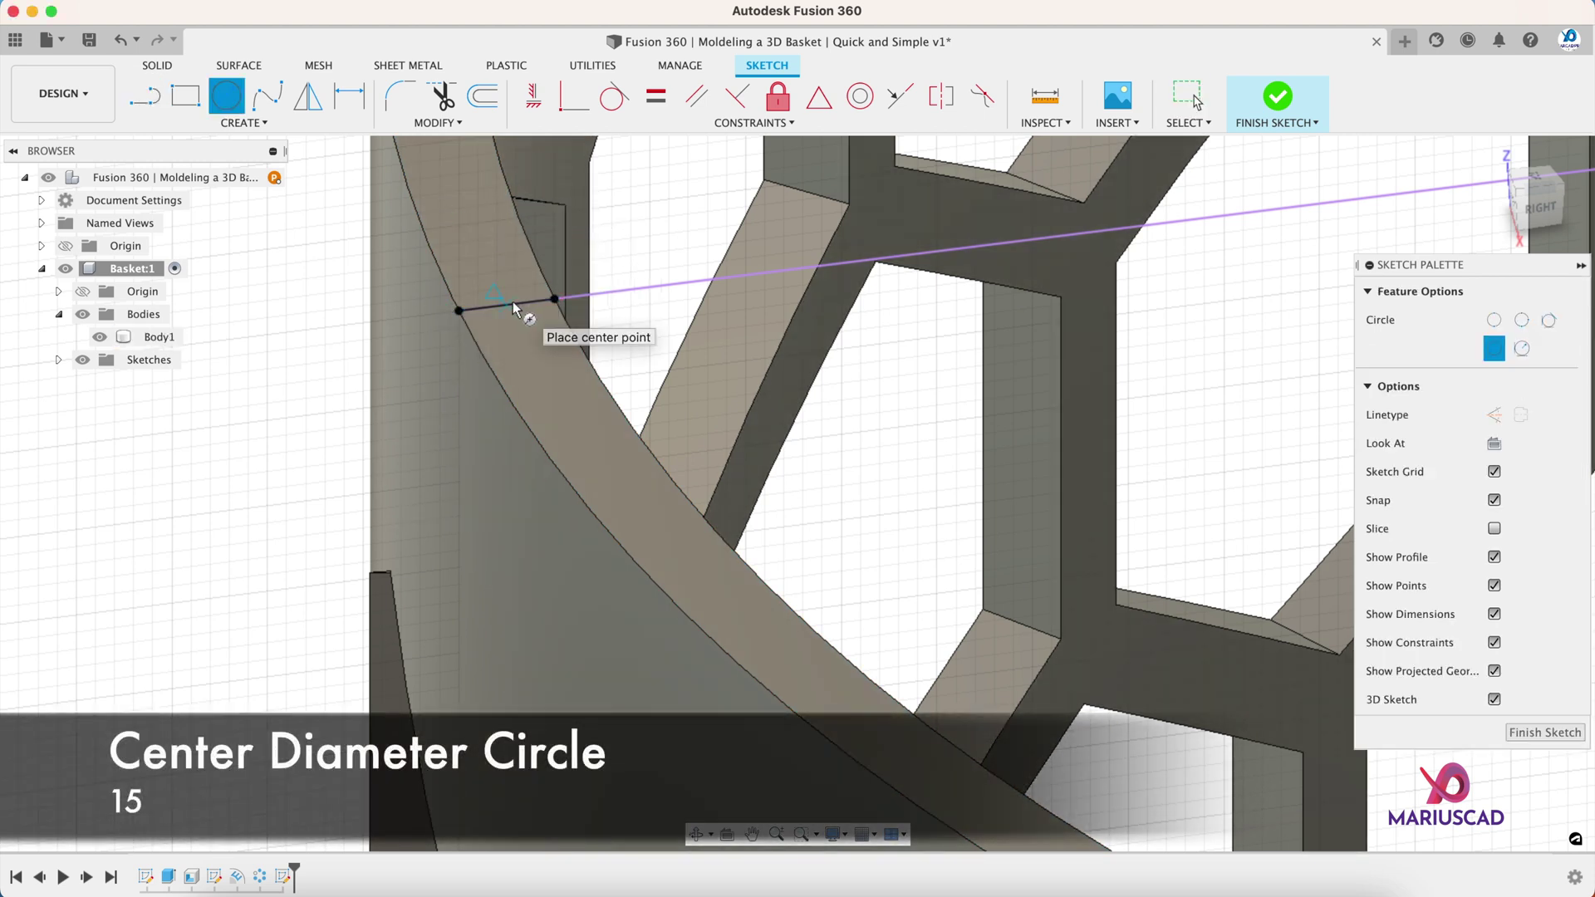
{"action": "left_click", "coordinate": [507, 304]}
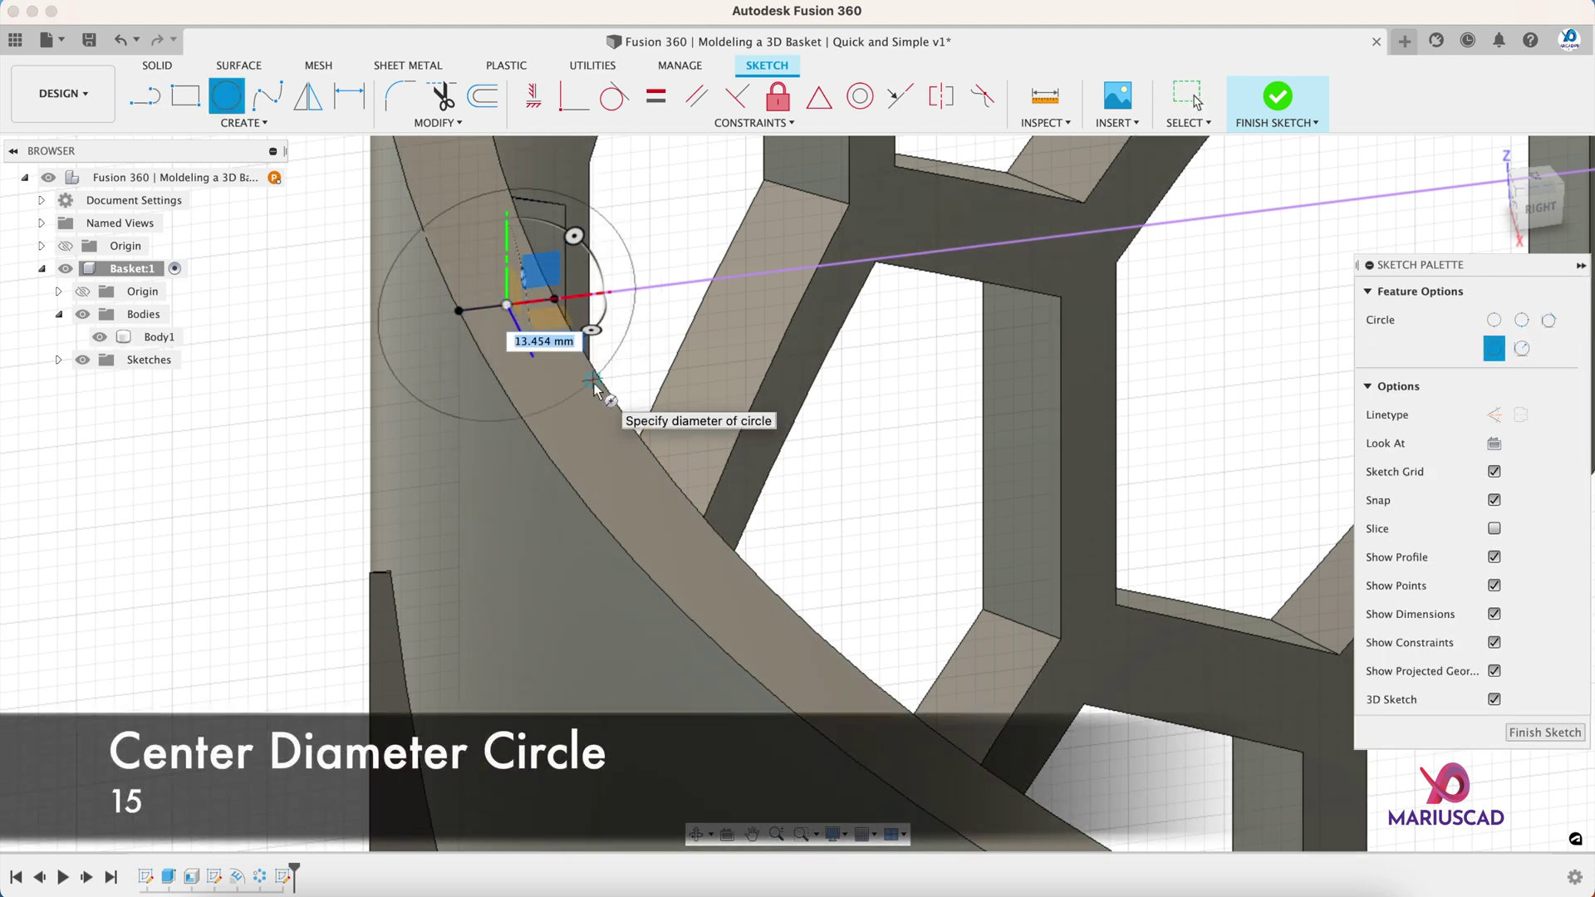
{"action": "type", "text": "15"}
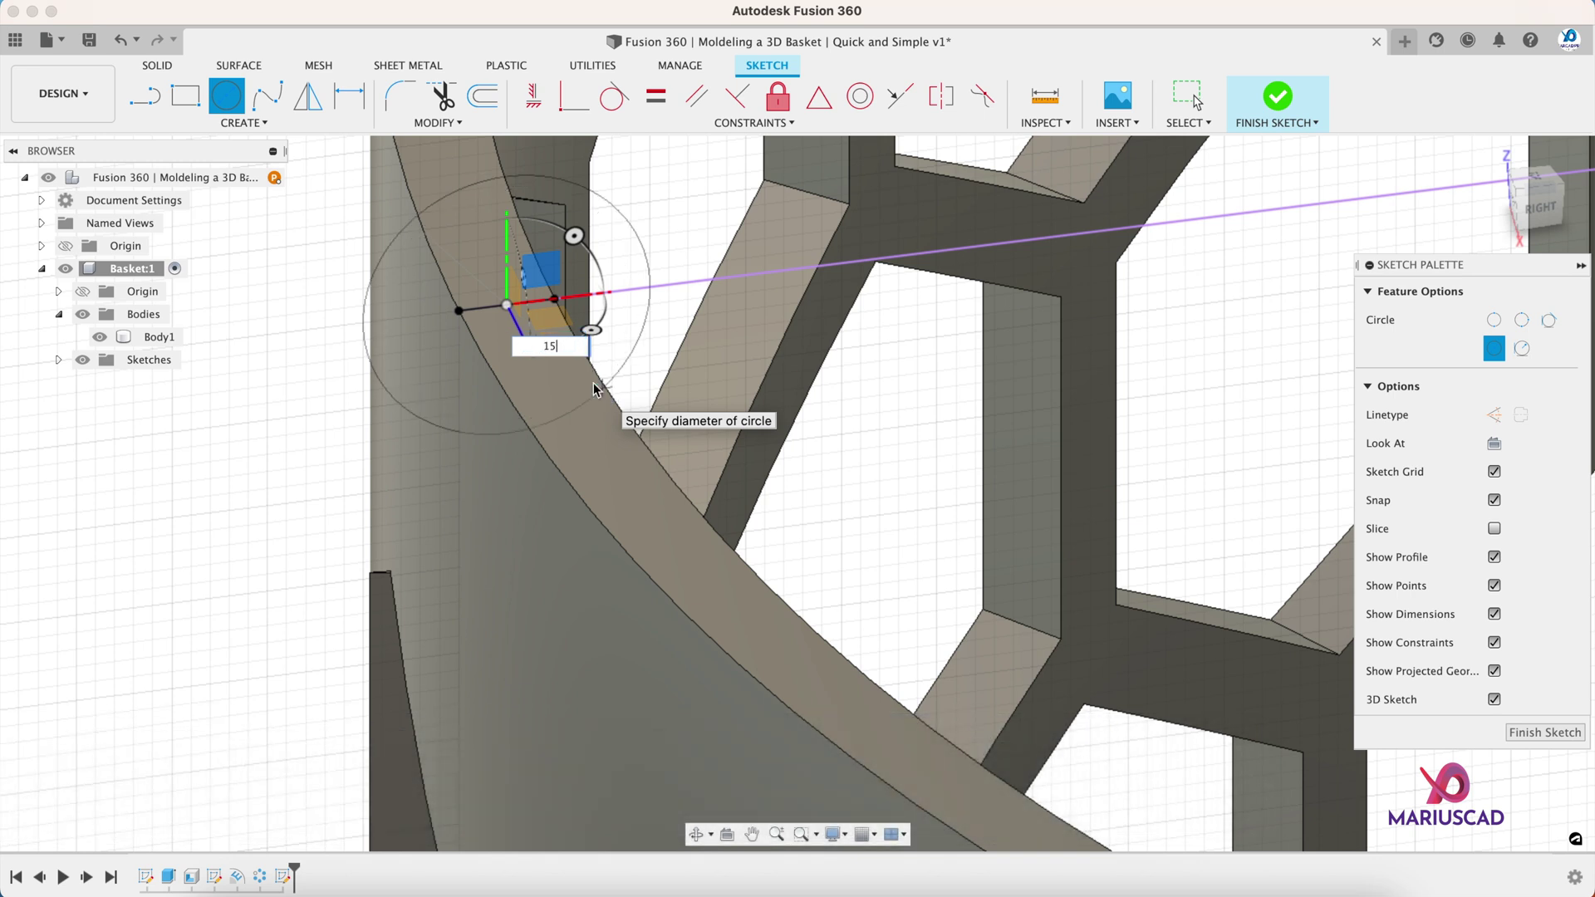
{"action": "key", "text": "Return"}
{"action": "key", "text": "Escape"}
{"action": "scroll", "coordinate": [889, 305], "scroll_direction": "down", "scroll_amount": 3}
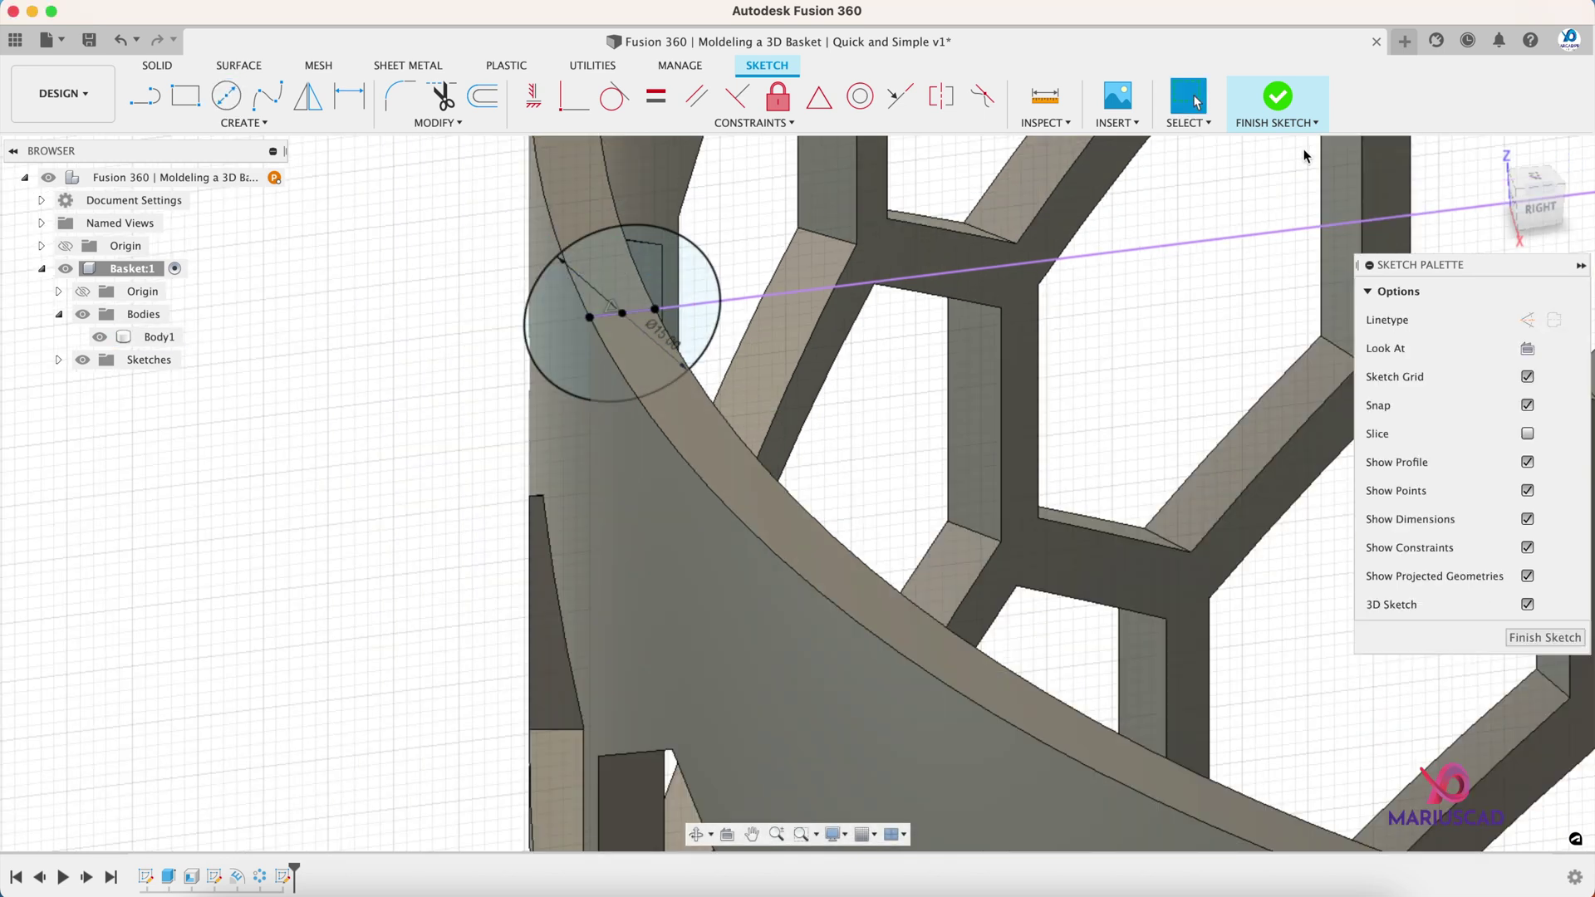
{"action": "left_click", "coordinate": [1278, 108]}
{"action": "left_click", "coordinate": [164, 126]}
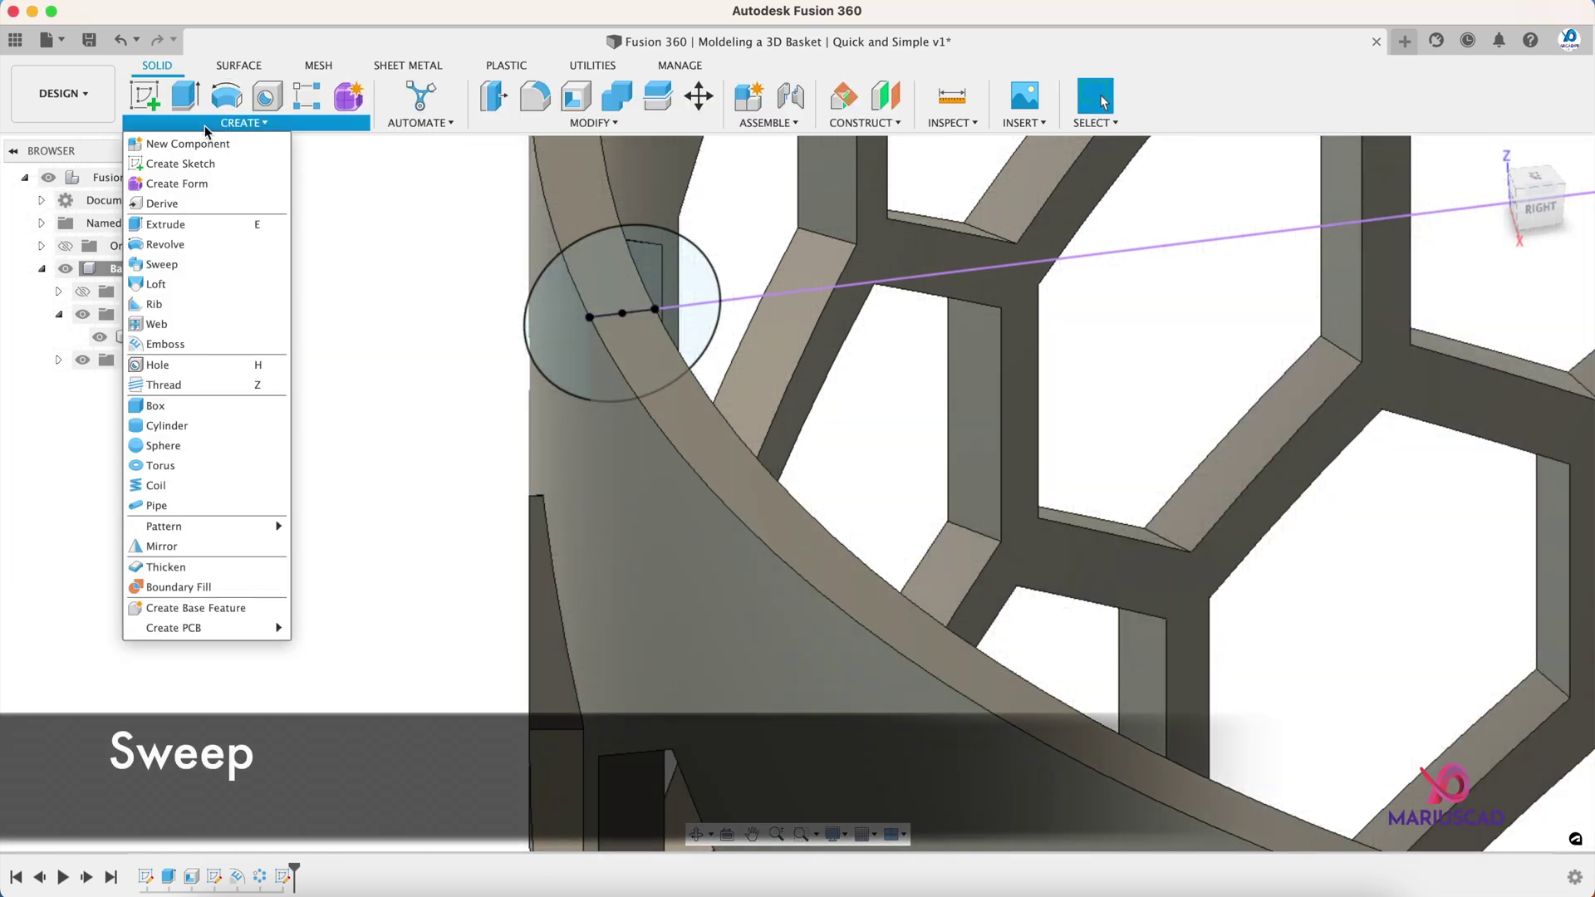
- Sweep the 15 mm circle along the top rim edge as a Join to the basket
{"action": "left_click", "coordinate": [191, 266]}
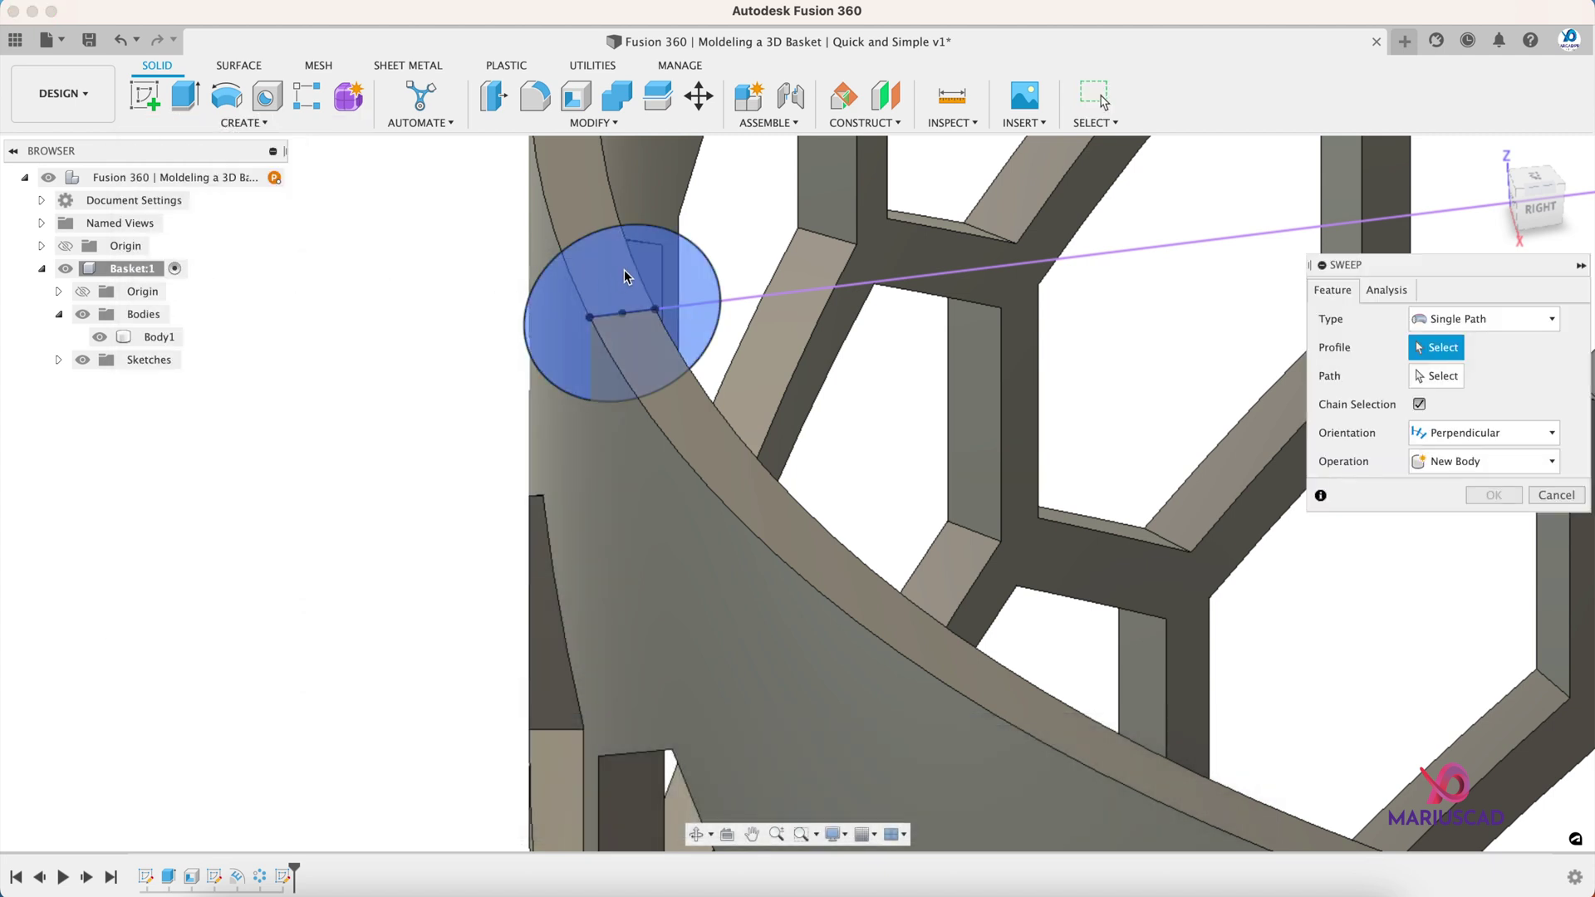
{"action": "left_click", "coordinate": [627, 277]}
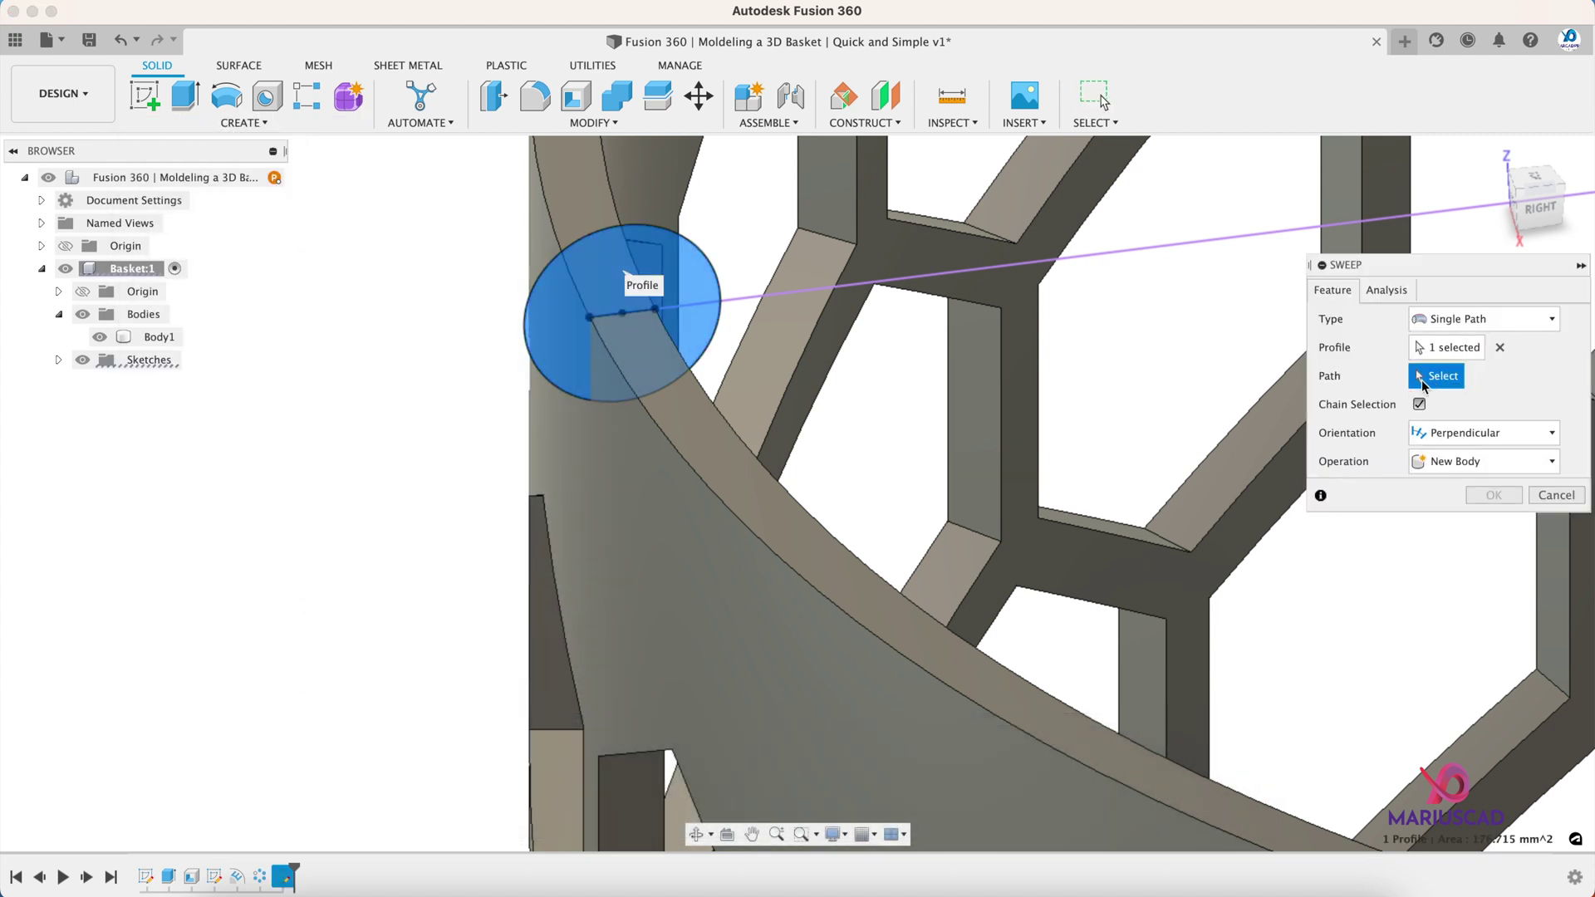
{"action": "left_click", "coordinate": [656, 422]}
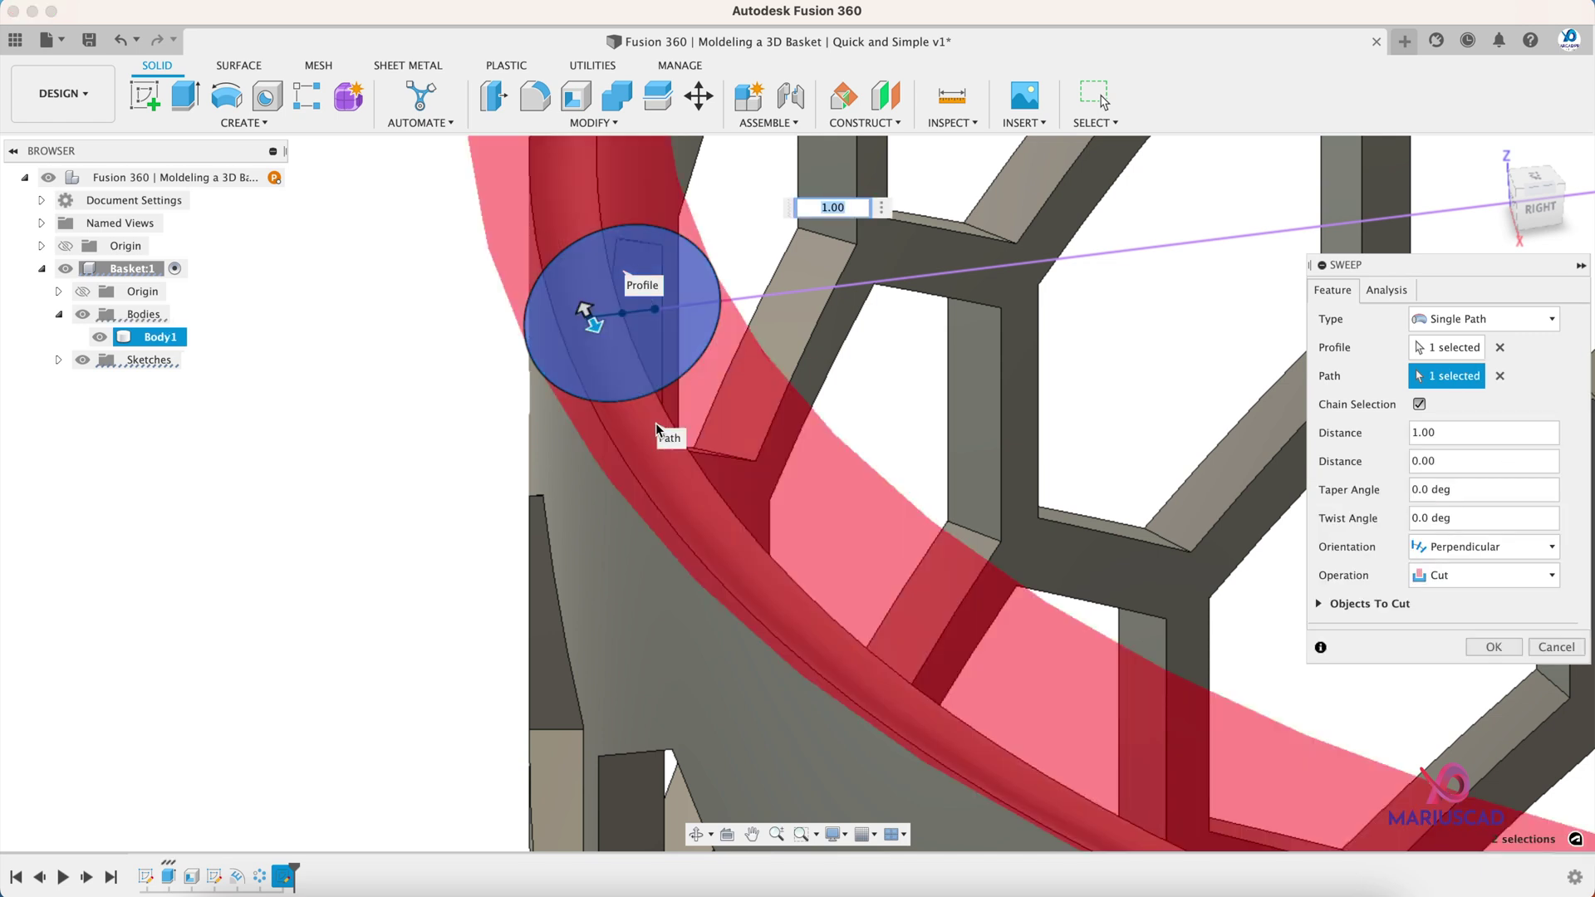
{"action": "scroll", "coordinate": [581, 349], "scroll_direction": "down", "scroll_amount": 10}
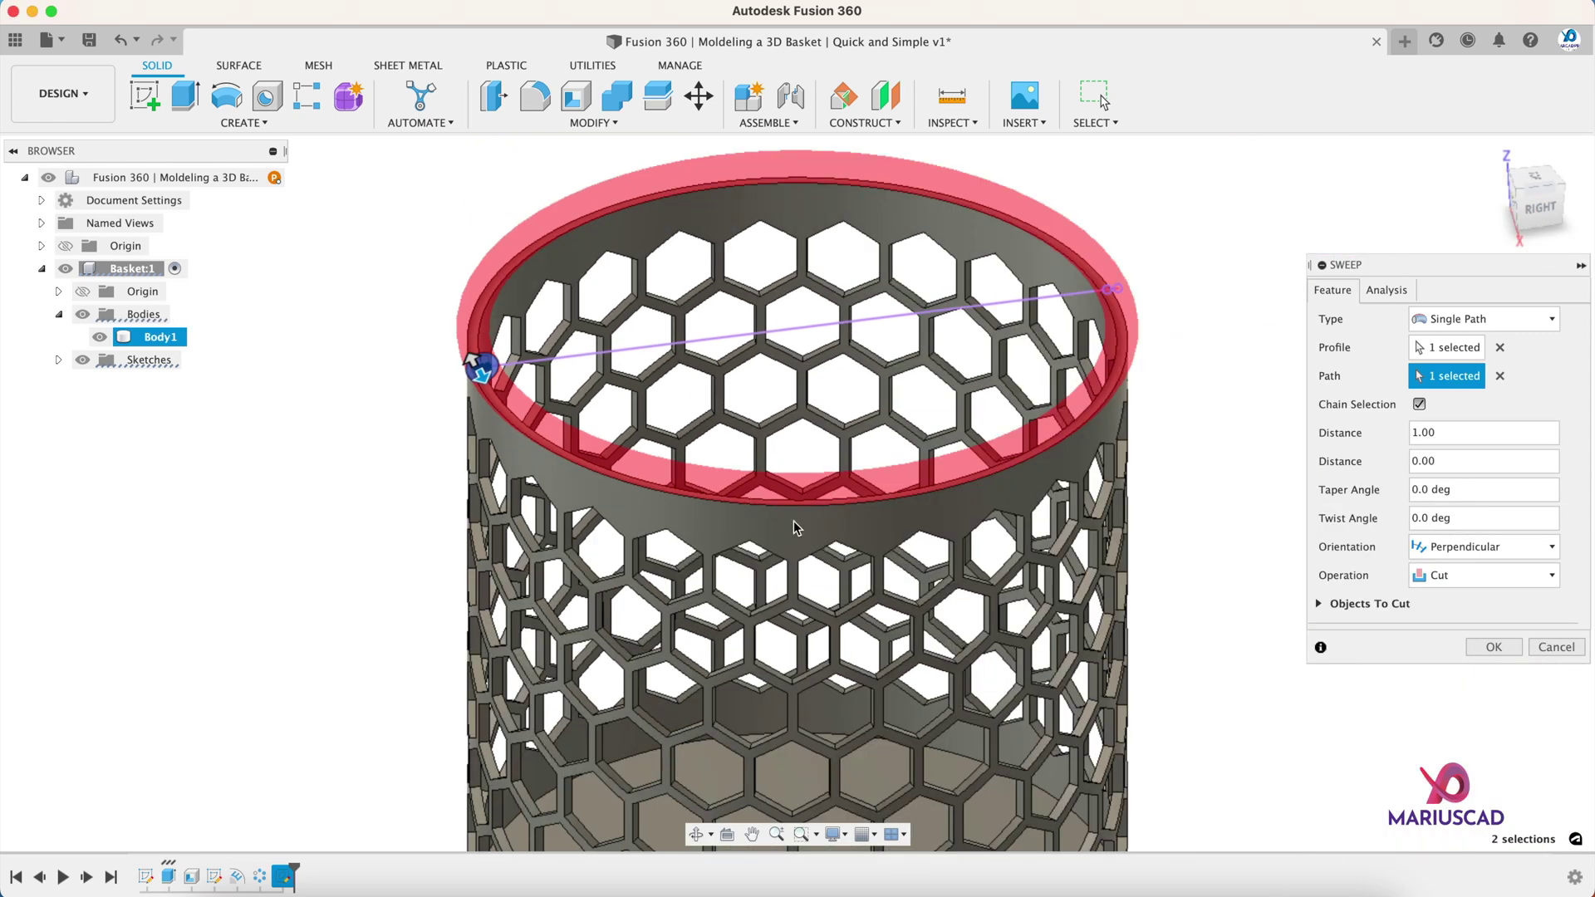
{"action": "middle_click_drag", "start_coordinate": [855, 571], "coordinate": [1071, 524], "text": "shift"}
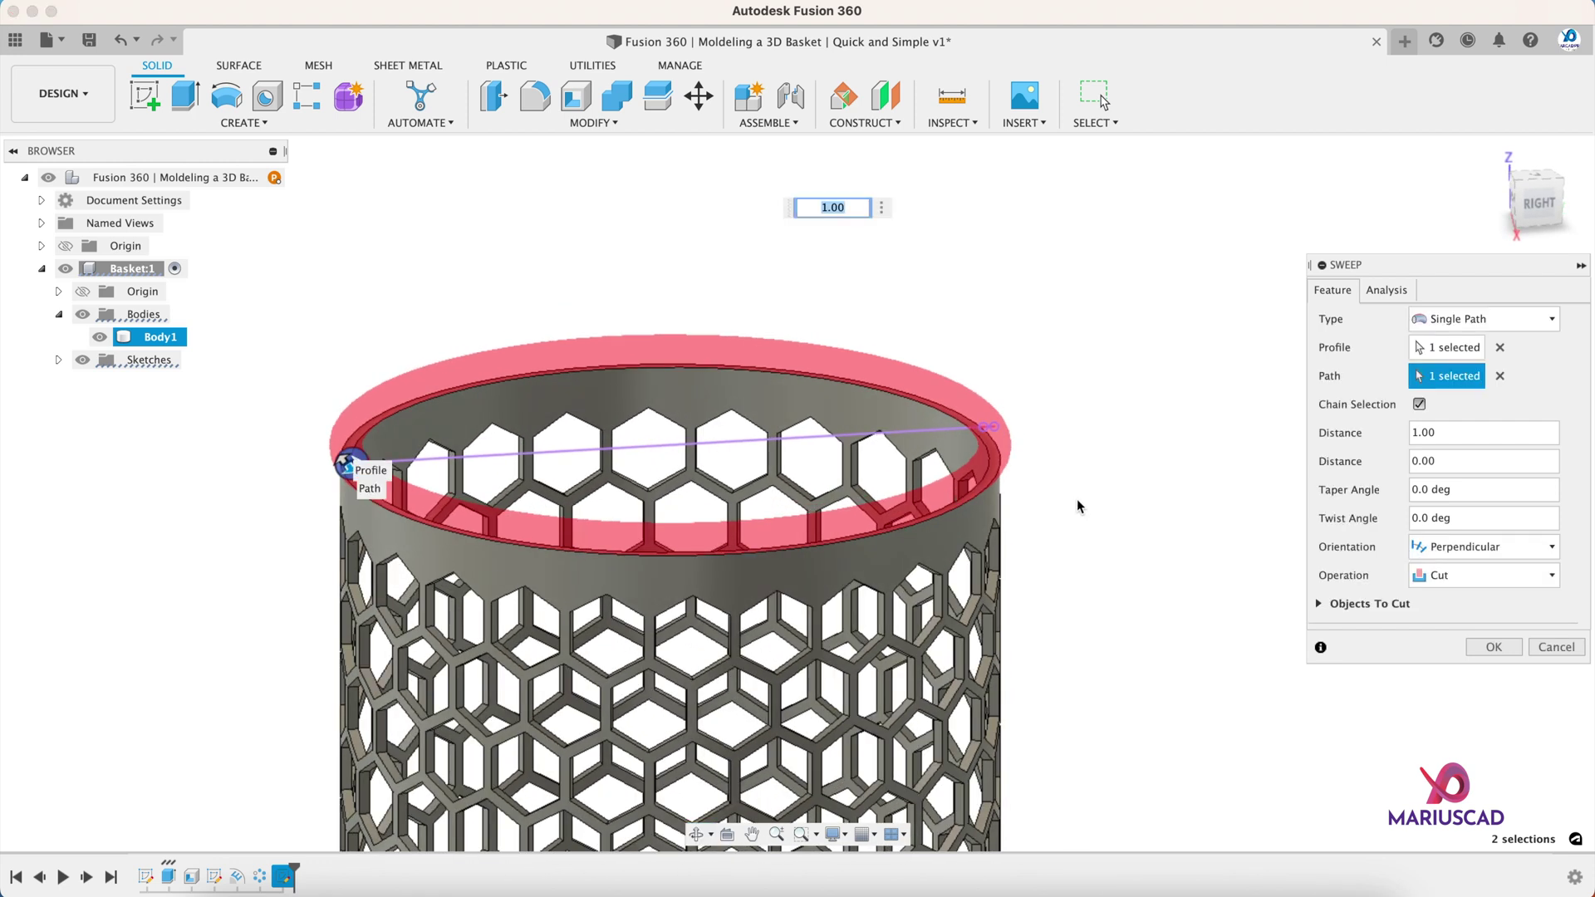
{"action": "left_click", "coordinate": [1520, 581]}
{"action": "left_click", "coordinate": [1518, 598]}
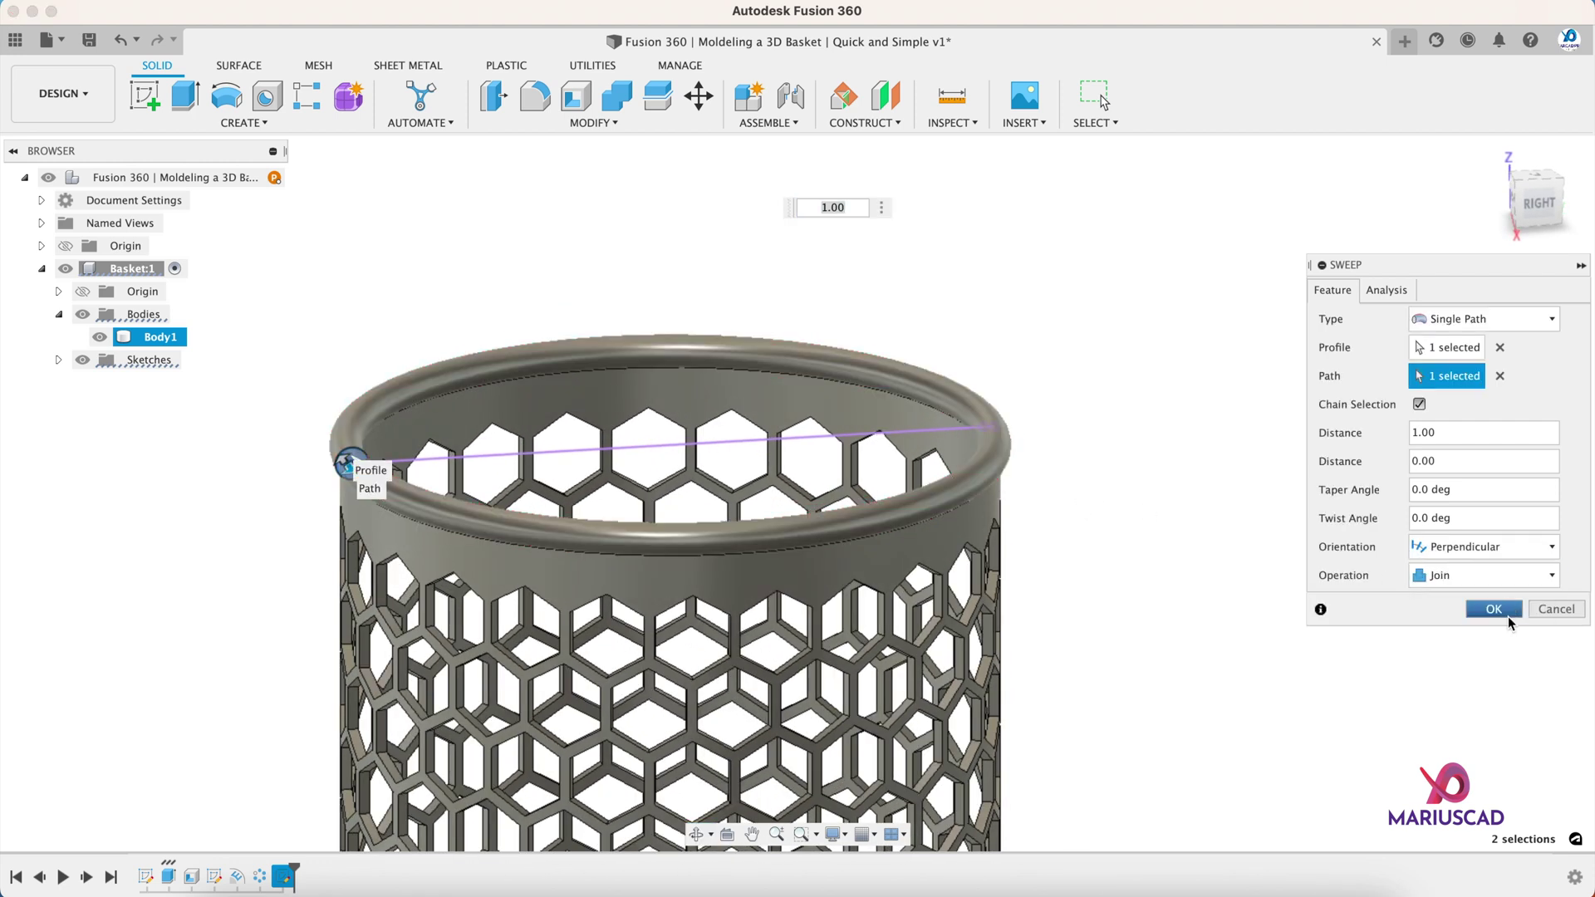
{"action": "left_click", "coordinate": [1493, 611]}
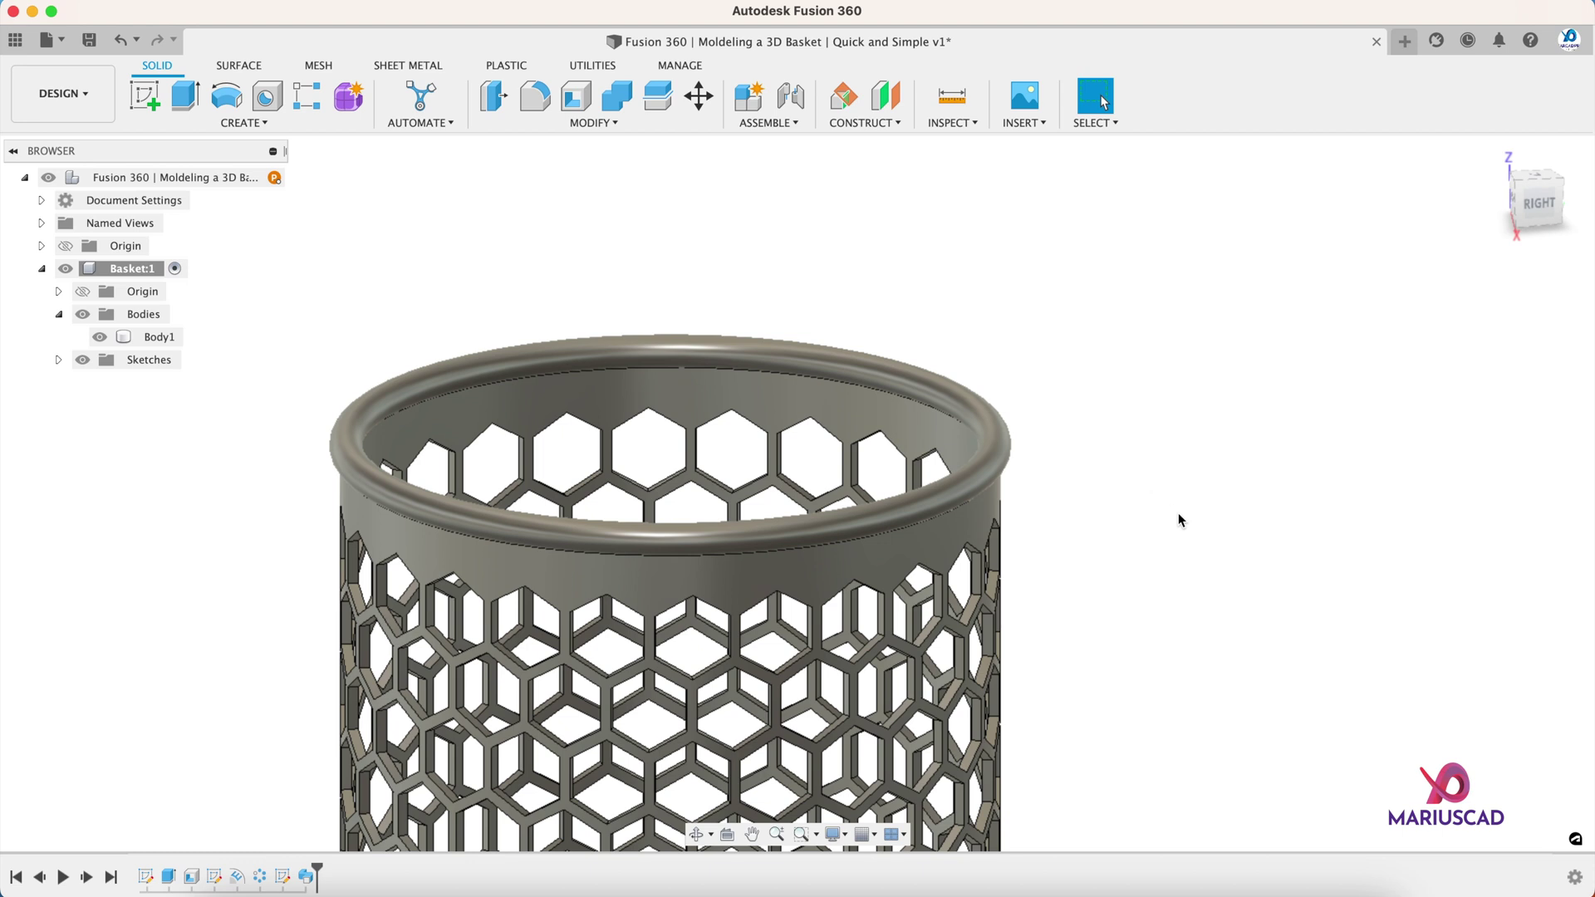
- Apply the Plastic – Glossy (Blue) appearance, found by searching 'plastic blue', to the basket body
{"action": "middle_click_drag", "start_coordinate": [1182, 550], "coordinate": [1183, 465], "text": "shift"}
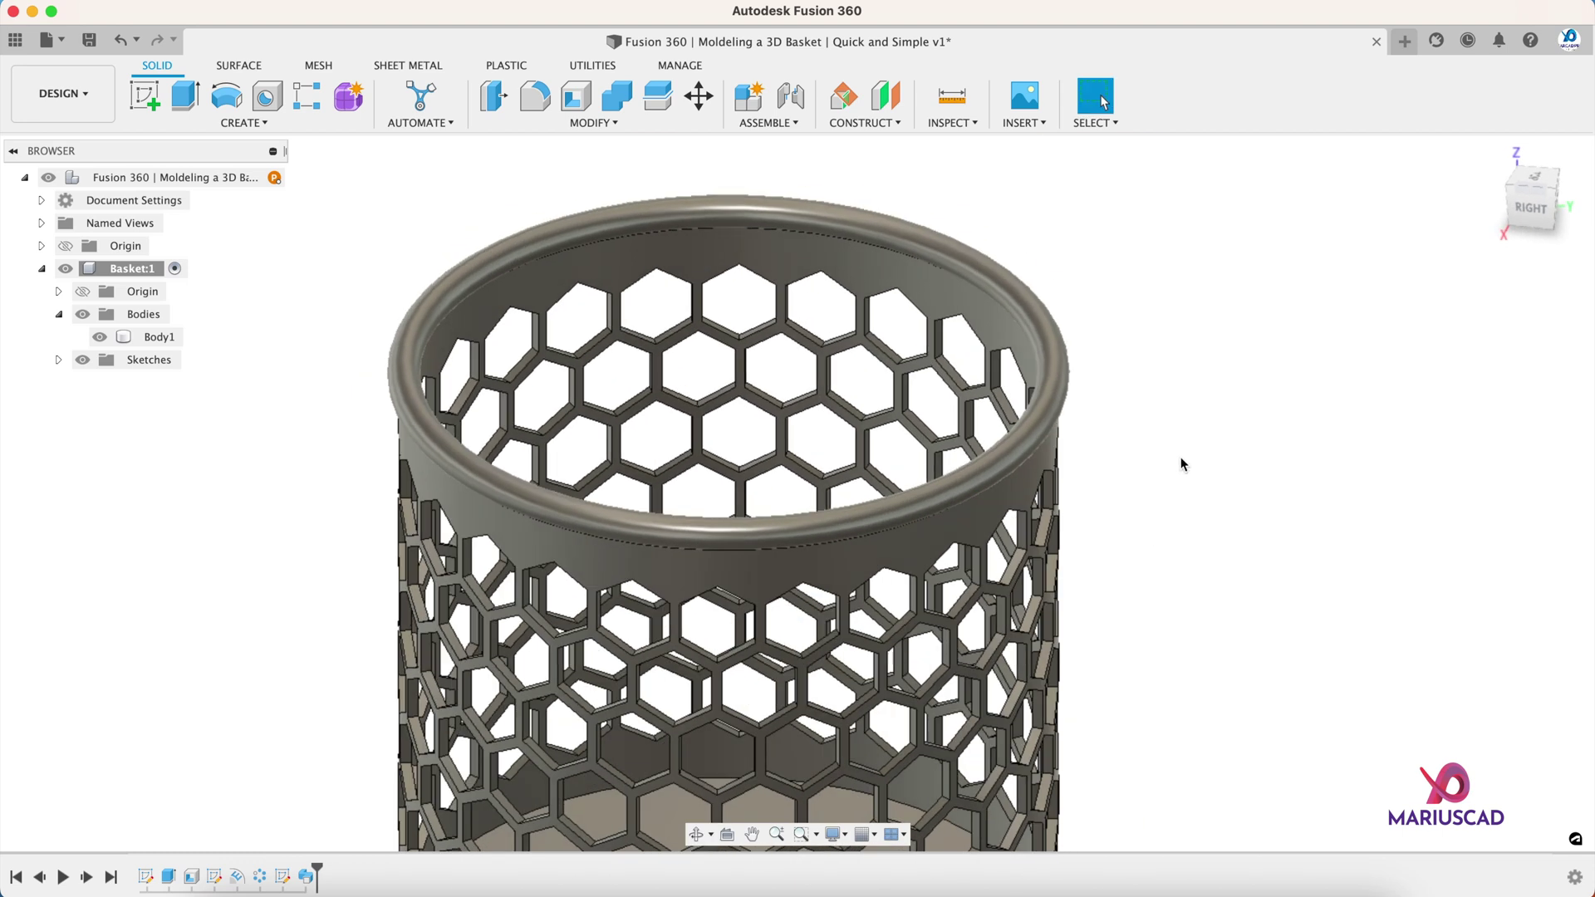
{"action": "key", "text": "F6"}
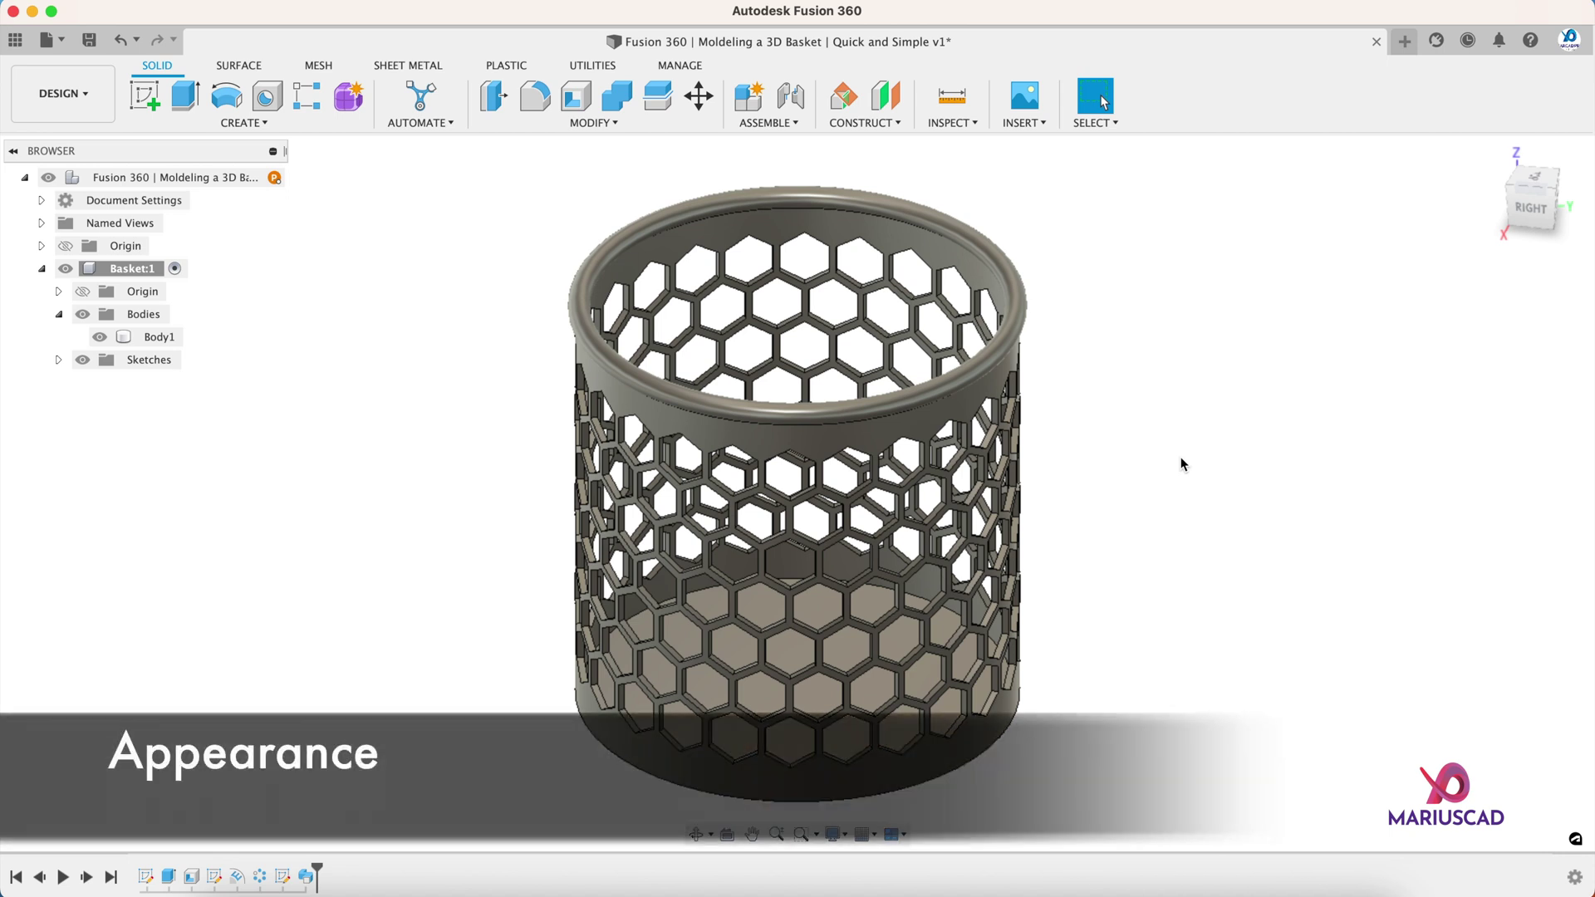
{"action": "key", "text": "a"}
{"action": "left_click", "coordinate": [1260, 557]}
{"action": "type", "text": "plas"}
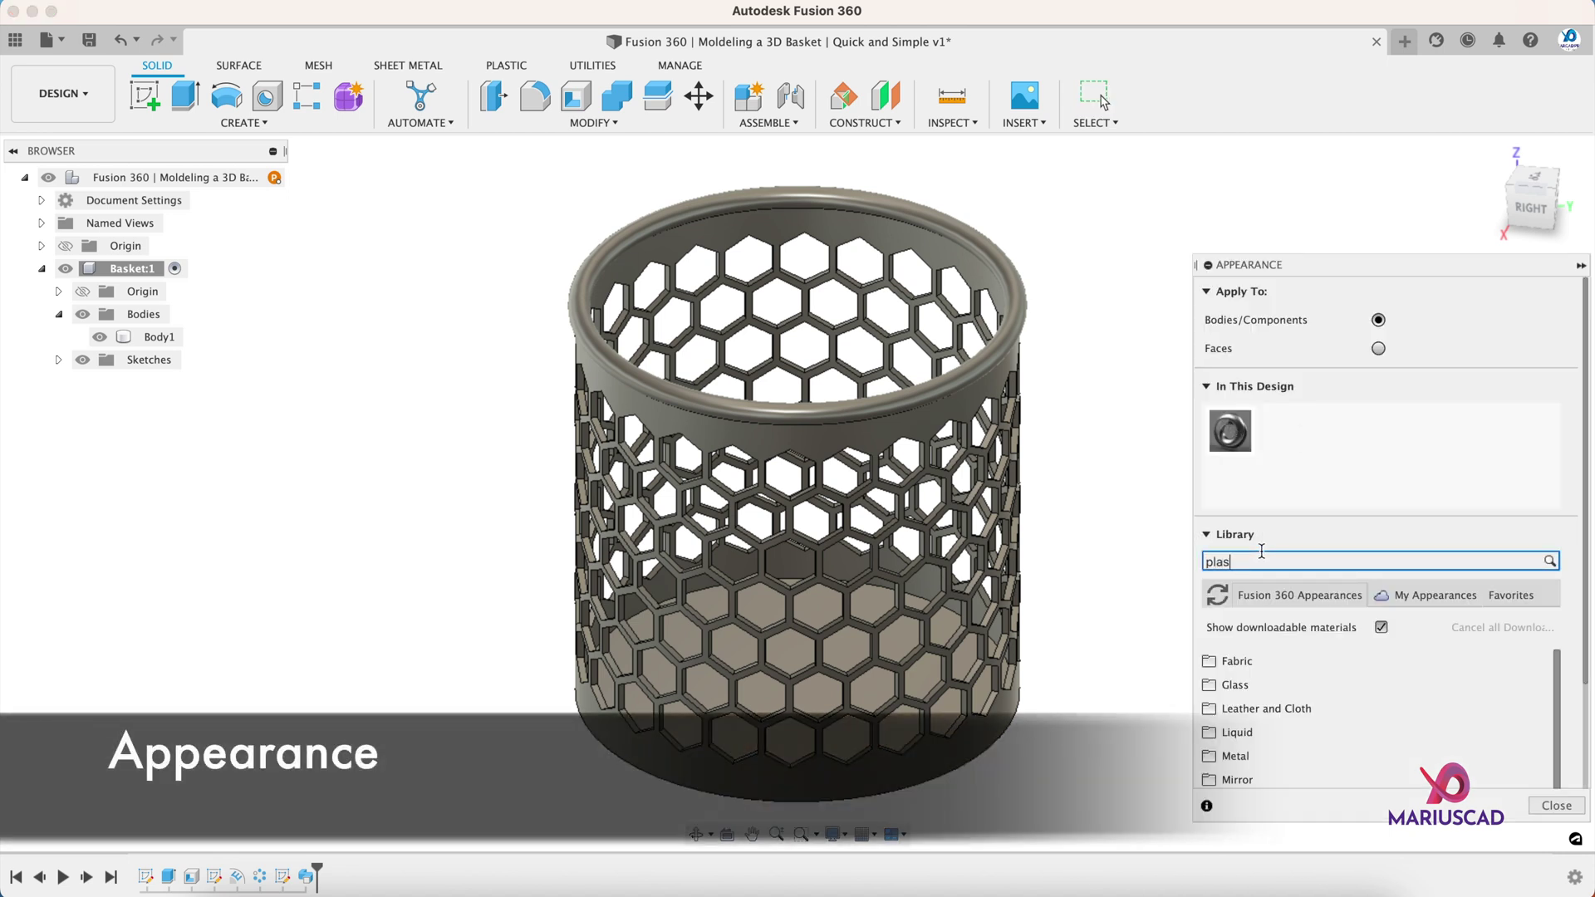
{"action": "type", "text": "tic blue"}
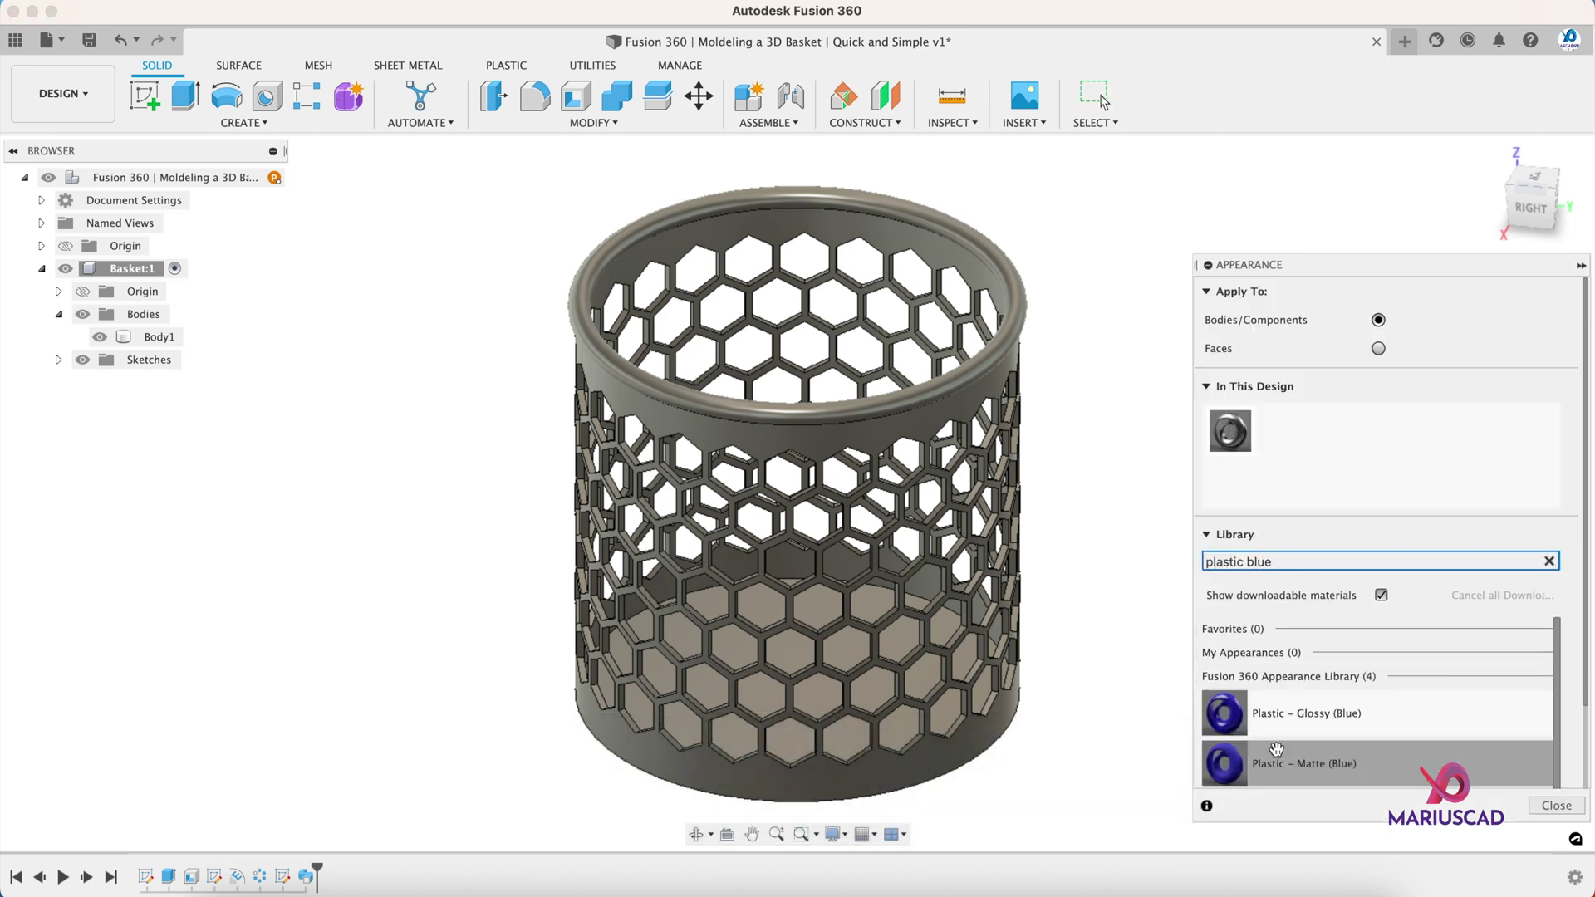
{"action": "left_click_drag", "start_coordinate": [1300, 706], "coordinate": [1008, 282]}
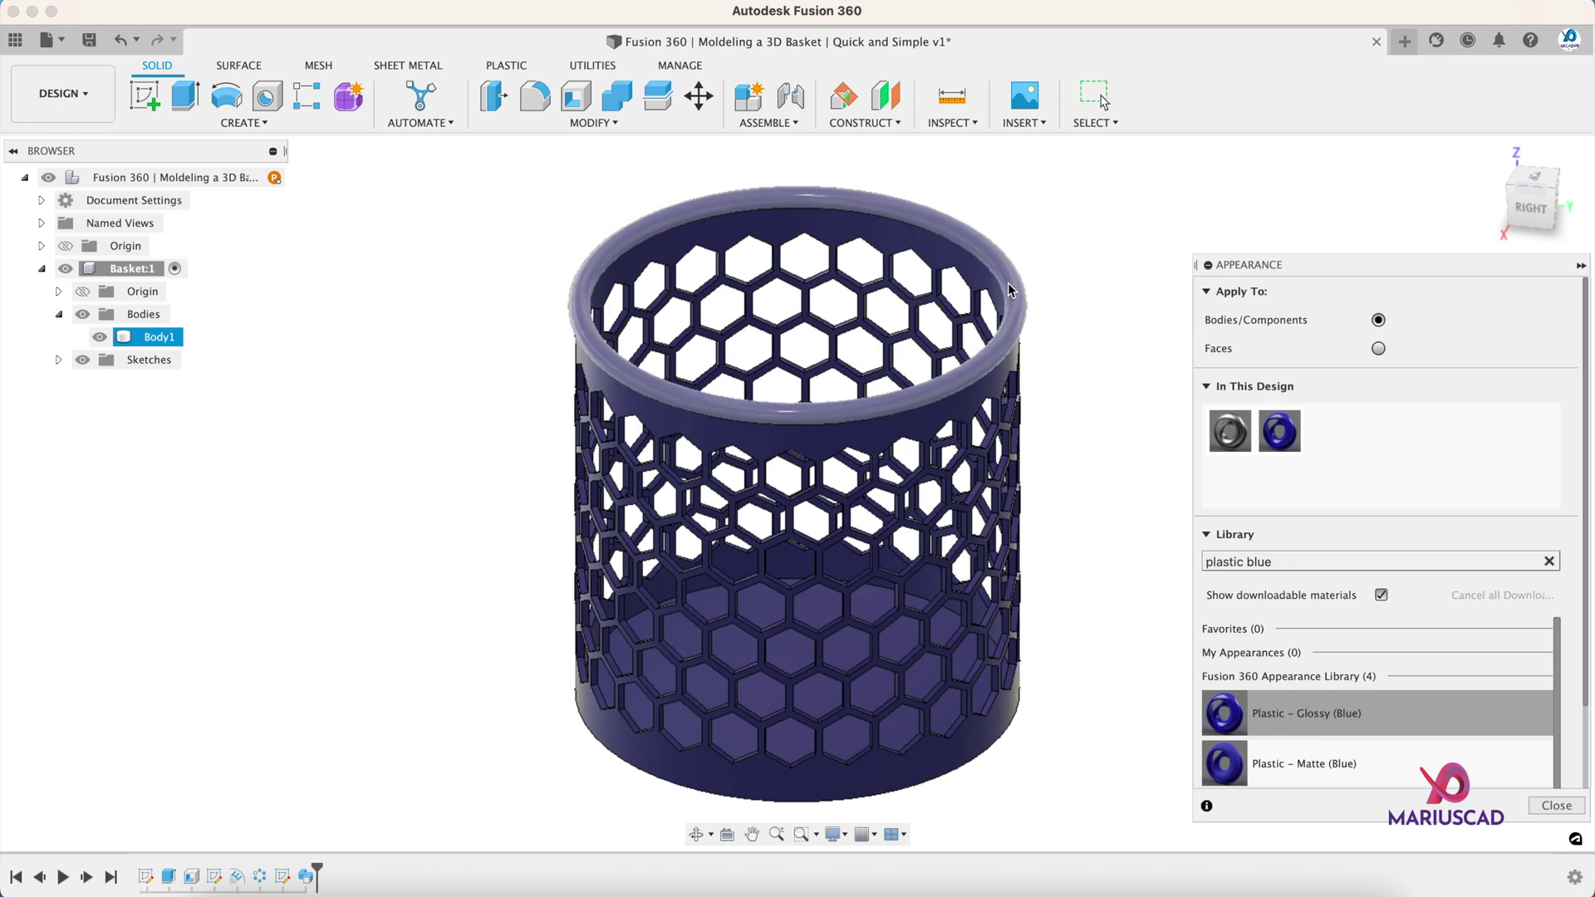
{"action": "key", "text": "Escape"}
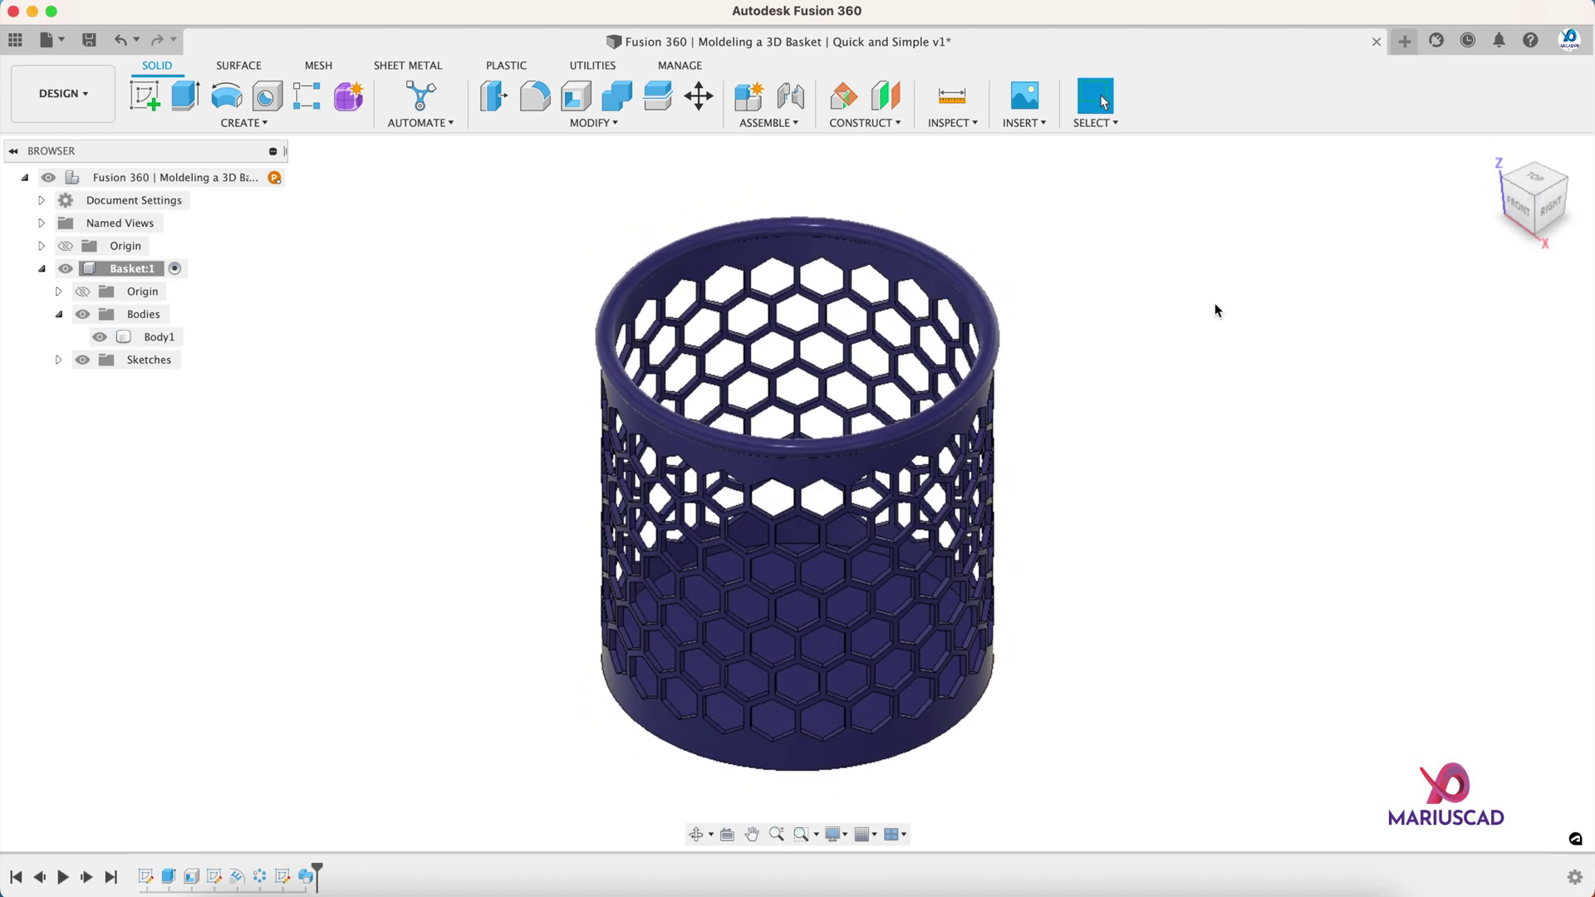